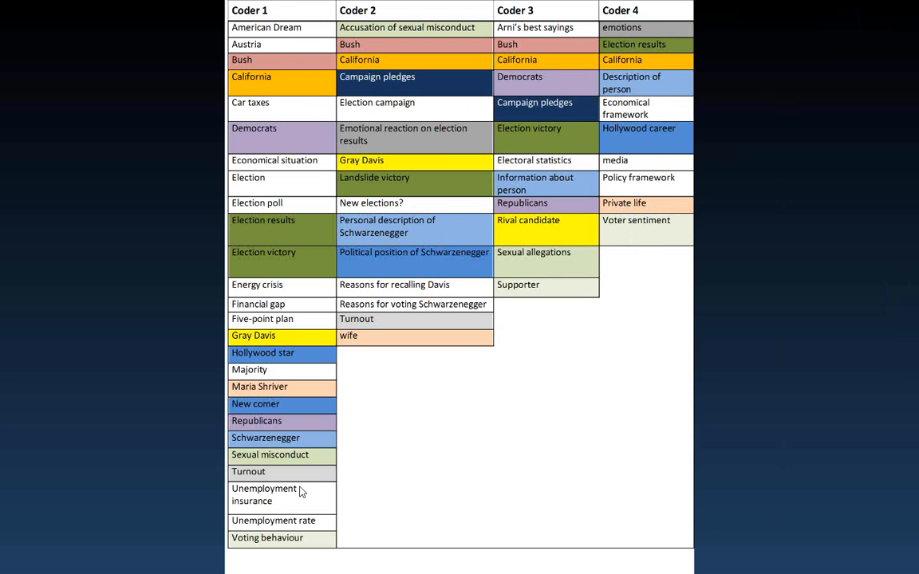
# - End the coding approaches presentation, minimize its window, and bring up the Special topic coding folder in File Explorer
pyautogui.moveTo(239, 540)
pyautogui.press('Escape')
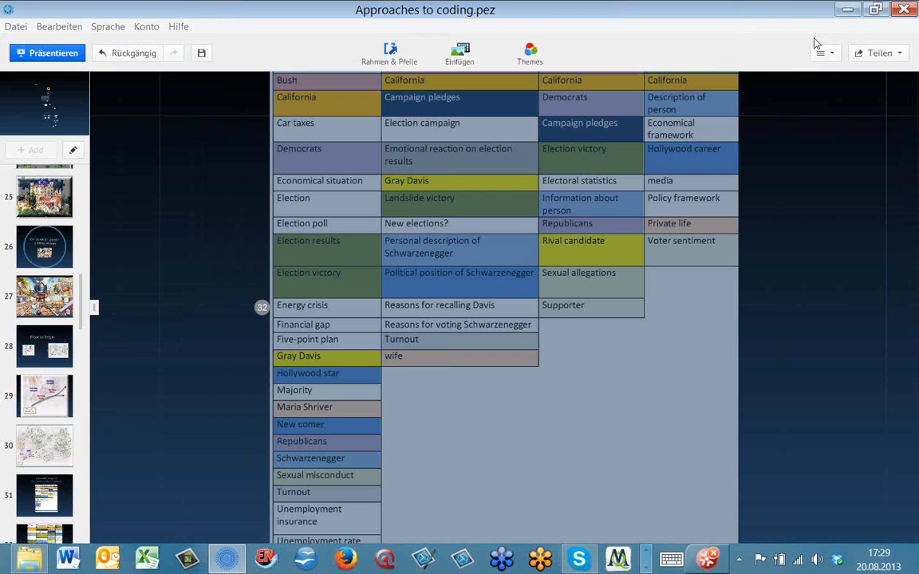
pyautogui.click(846, 11)
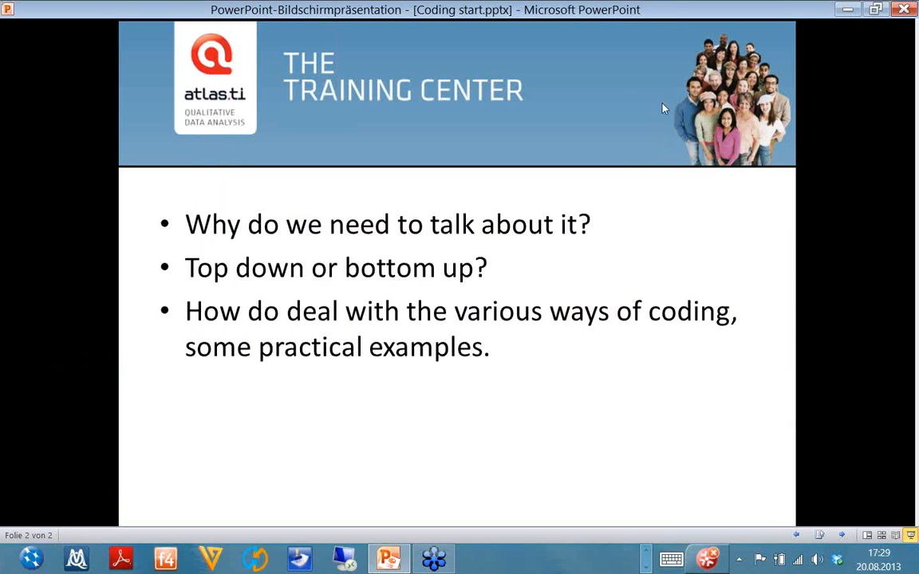
pyautogui.click(645, 550)
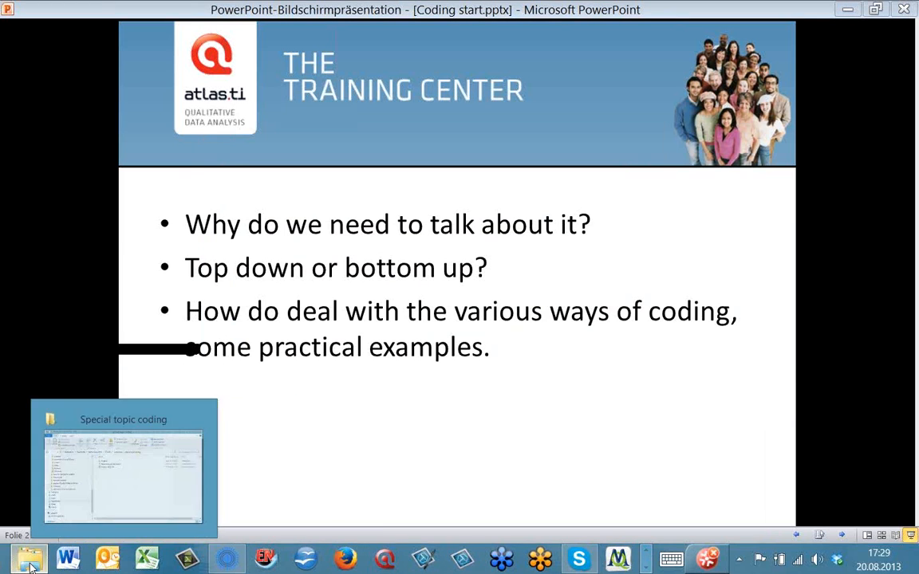
pyautogui.click(30, 561)
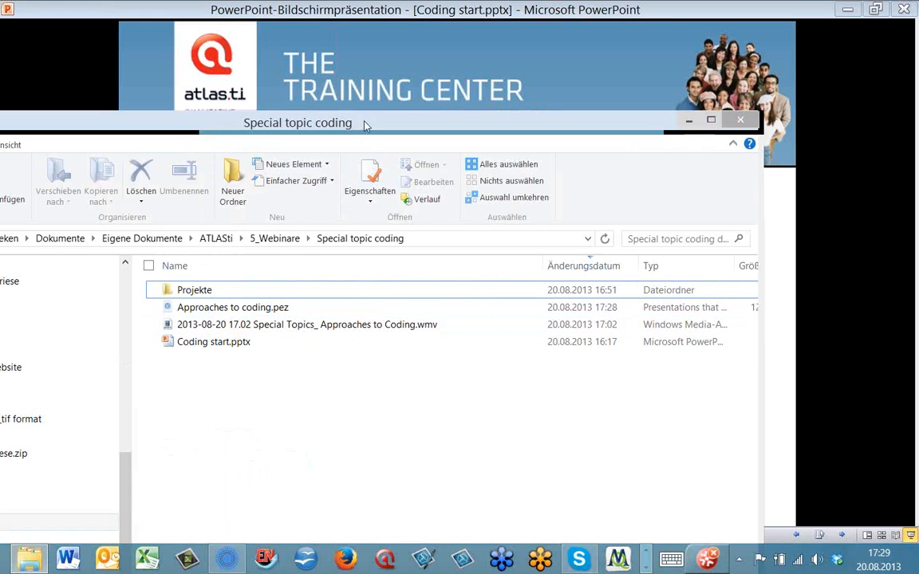
# - Open the project Kodierübung 1_Erstellen von Unterkategorien.hpr7 from the Projekte folder in ATLAS.ti
pyautogui.moveTo(327, 122); pyautogui.dragTo(418, 101)
pyautogui.click(294, 271)
pyautogui.click(291, 271)
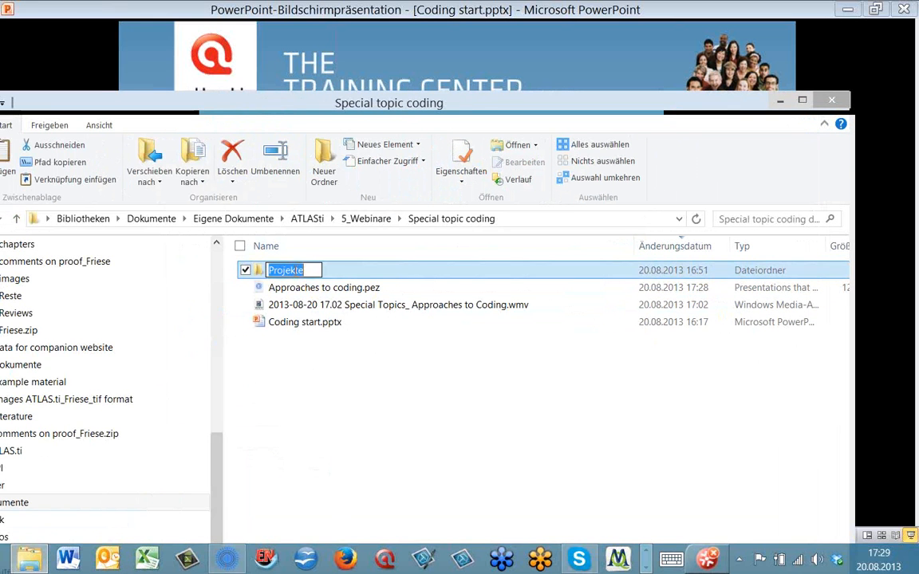
pyautogui.click(303, 288)
pyautogui.doubleClick(285, 272)
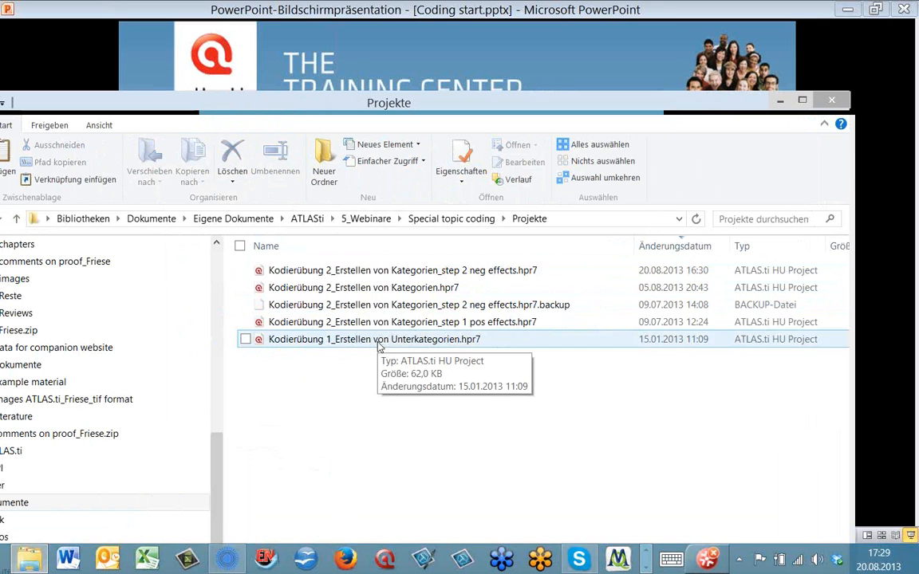
pyautogui.doubleClick(376, 343)
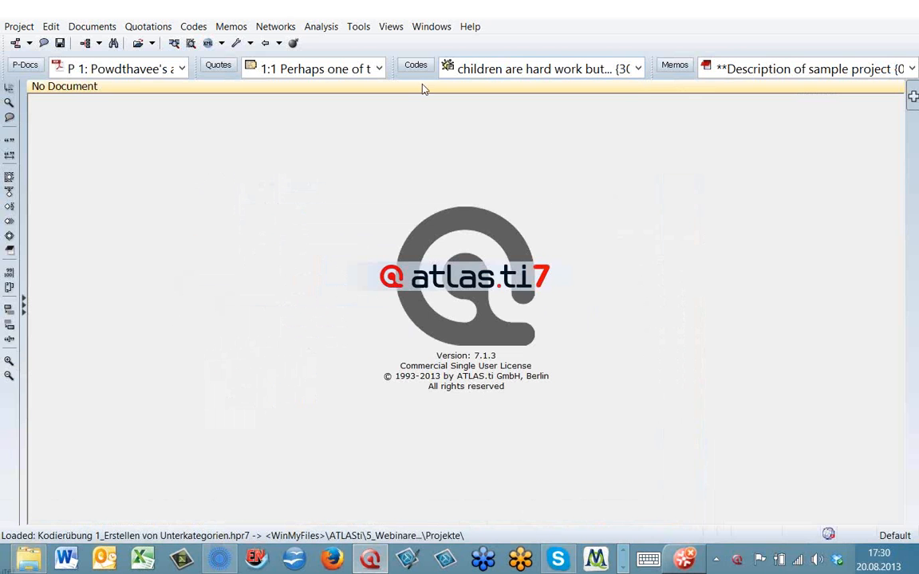
# - Open the Code Manager and briefly list the quotations of the code "children are hard work but..."
pyautogui.click(407, 70)
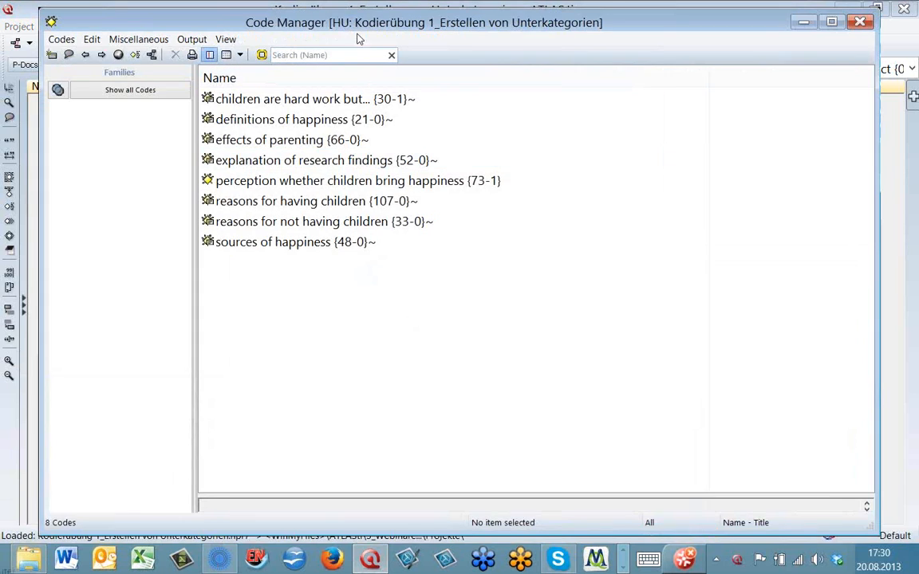
pyautogui.moveTo(351, 26); pyautogui.dragTo(433, 62)
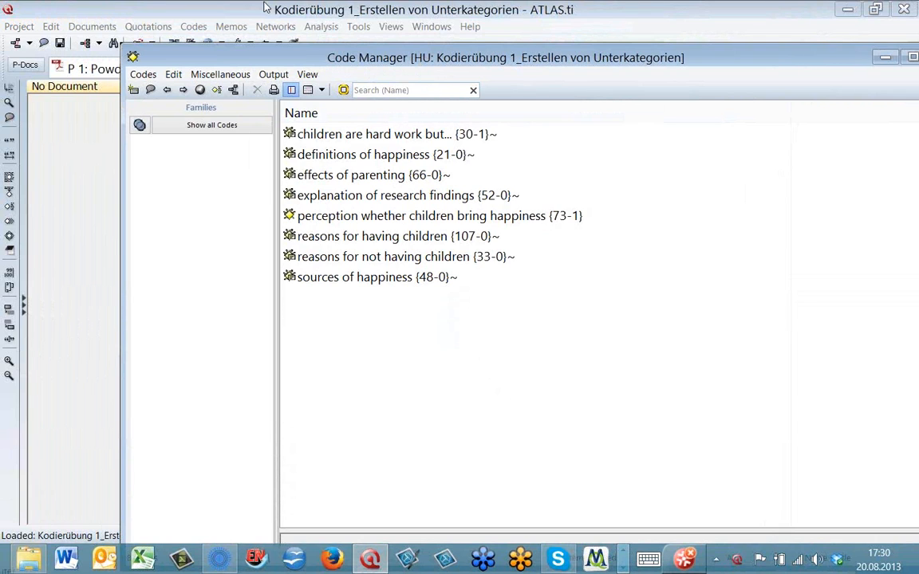
pyautogui.click(303, 134)
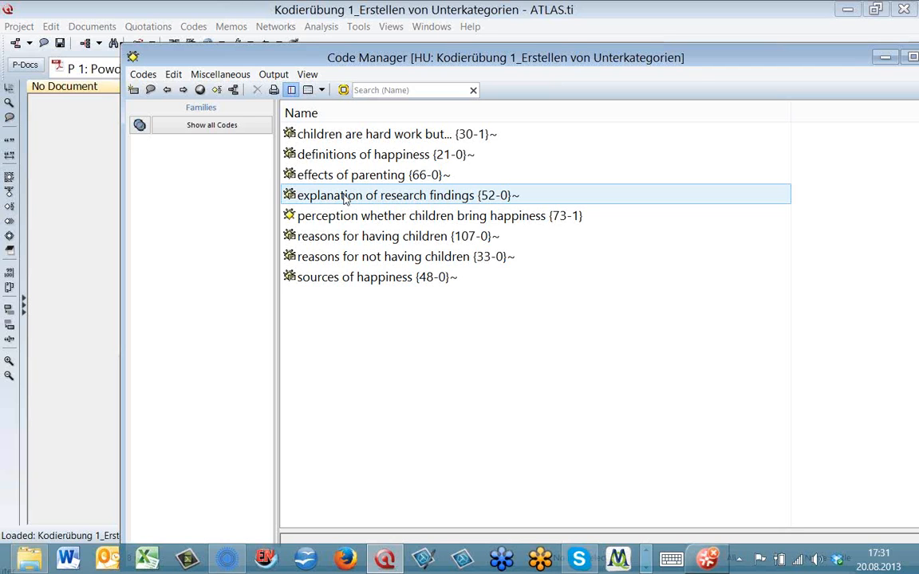
pyautogui.click(303, 151)
pyautogui.click(343, 176)
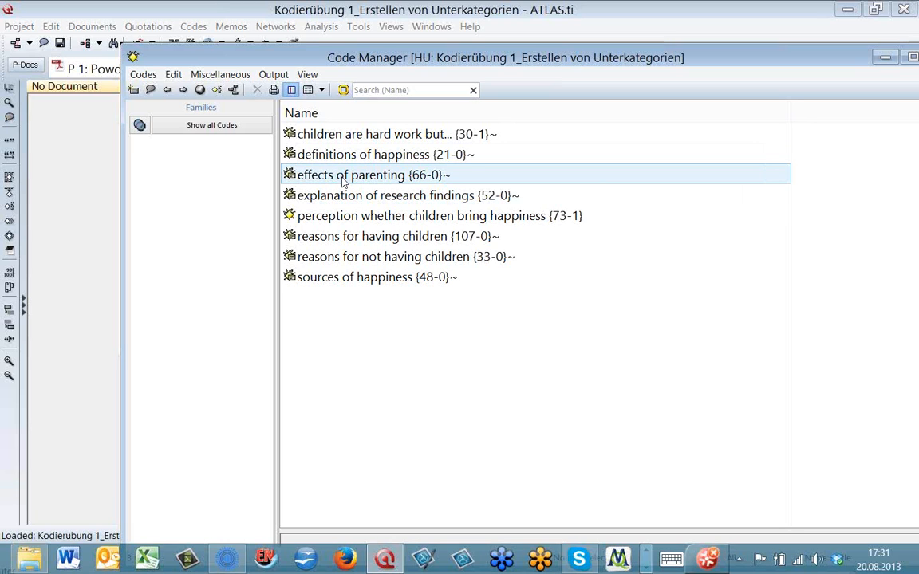
pyautogui.click(426, 137)
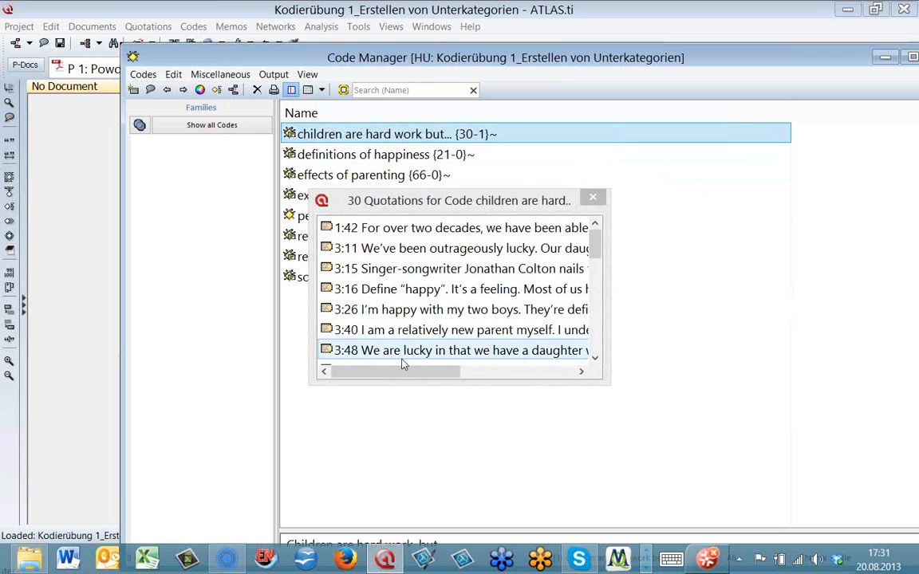
pyautogui.click(593, 198)
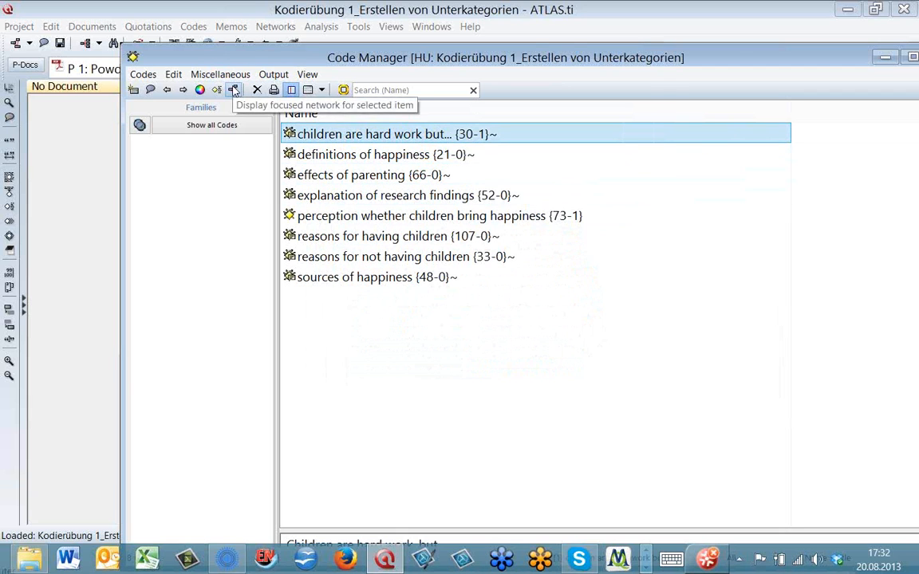
# - Display the focused network for "children are hard work but...", spread out its two linked nodes, and close the network
pyautogui.click(445, 240)
pyautogui.moveTo(281, 410); pyautogui.dragTo(571, 219)
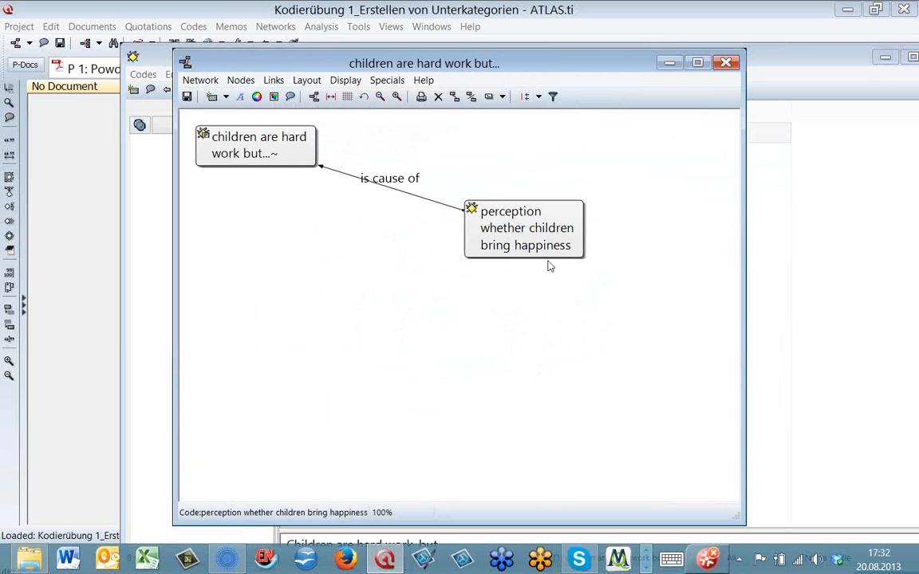
pyautogui.moveTo(269, 148); pyautogui.dragTo(273, 180)
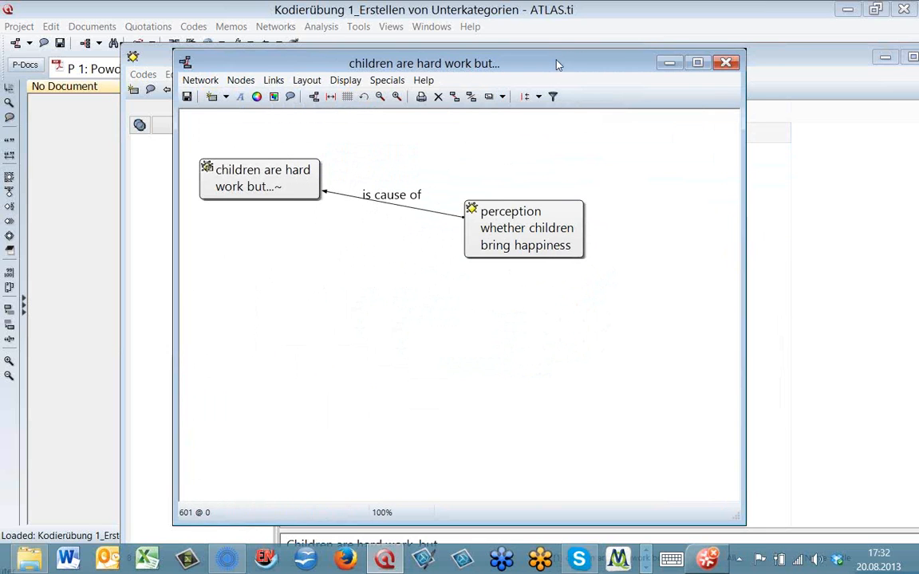
pyautogui.moveTo(557, 64); pyautogui.dragTo(505, 153)
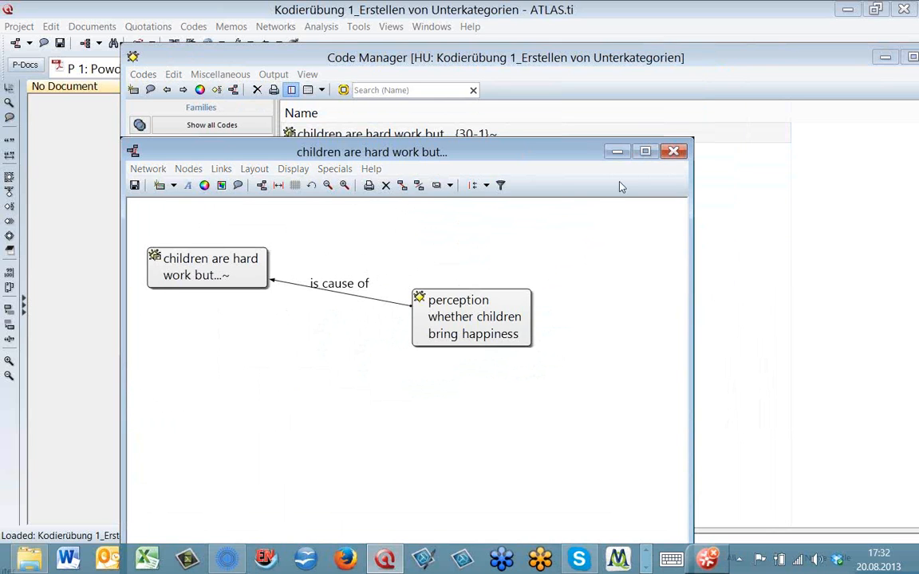
pyautogui.click(673, 150)
pyautogui.click(410, 297)
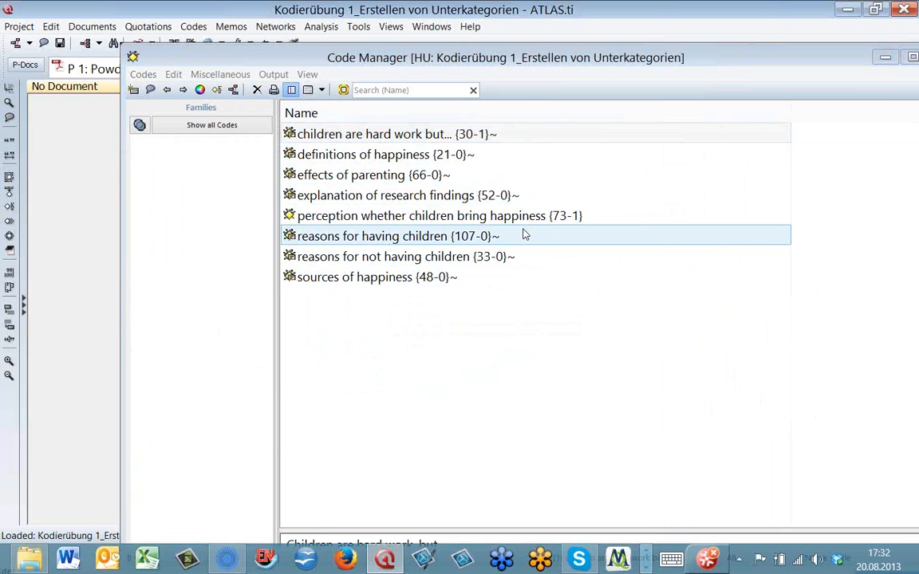
# - Show the codes in Details view and return the code list to Single Column view
pyautogui.click(308, 74)
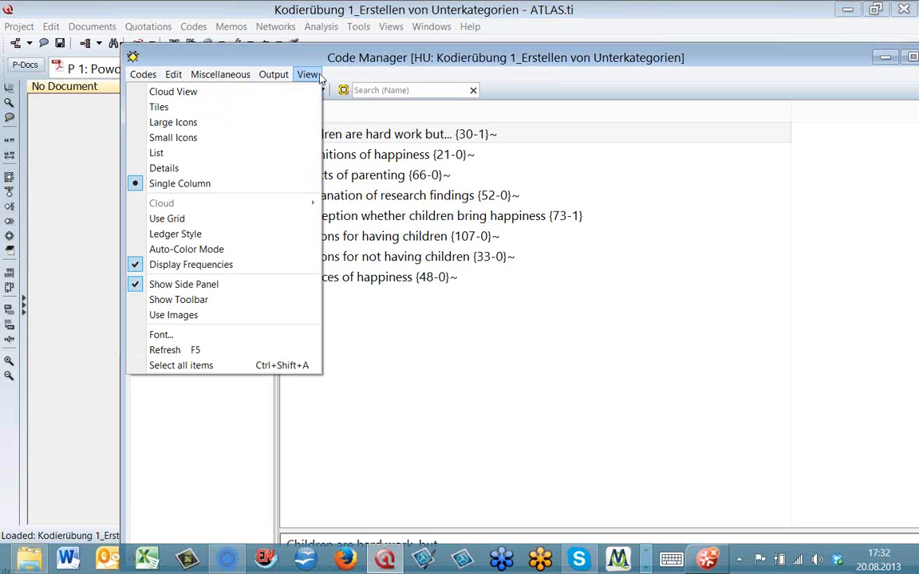
pyautogui.click(270, 171)
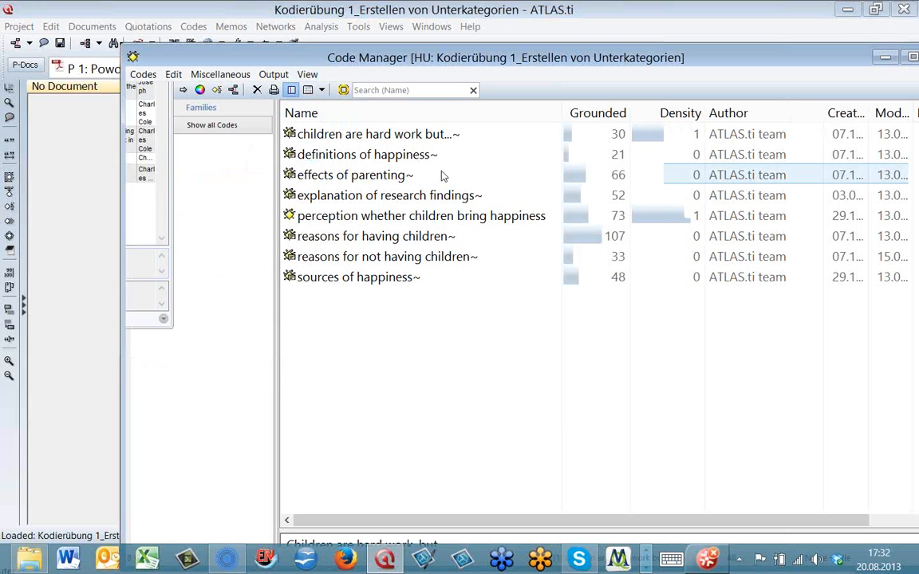
pyautogui.moveTo(551, 58); pyautogui.dragTo(501, 60)
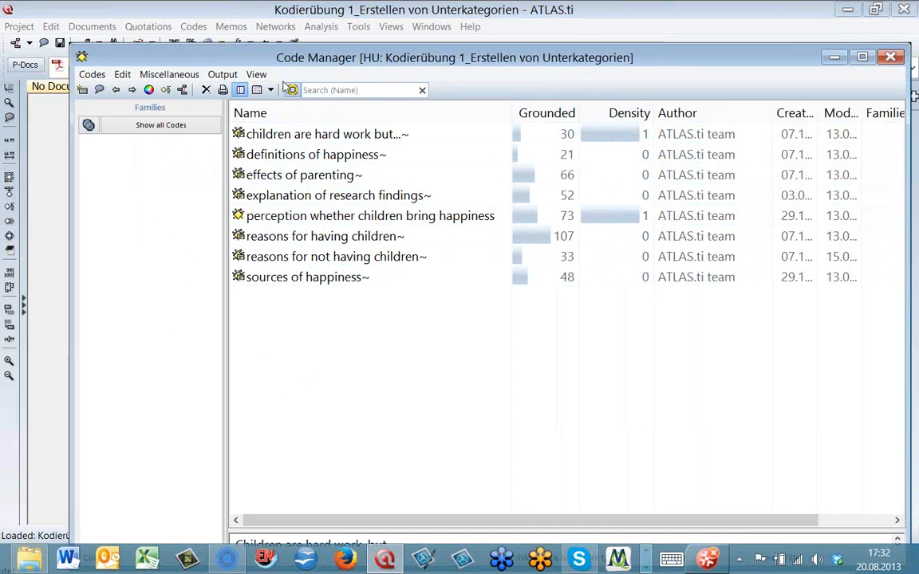
pyautogui.click(256, 74)
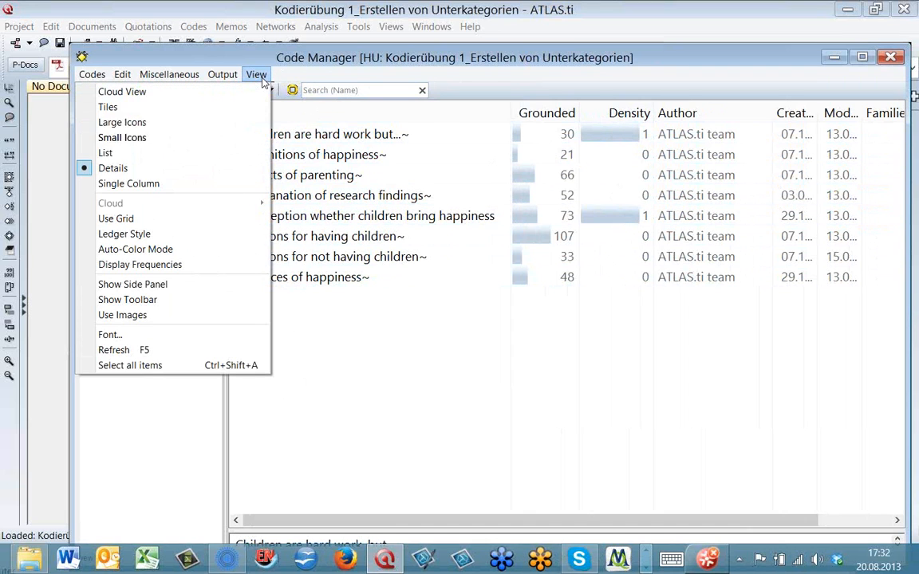
pyautogui.click(228, 188)
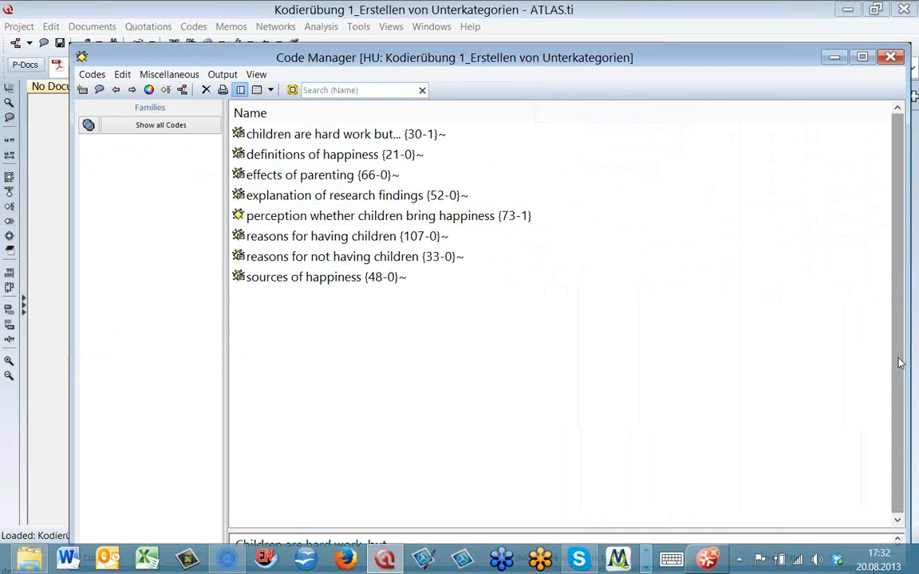
# - Hide the Code Manager's side panel and narrow the window to fit the code names
pyautogui.moveTo(906, 365); pyautogui.dragTo(559, 287)
pyautogui.moveTo(299, 59); pyautogui.dragTo(469, 41)
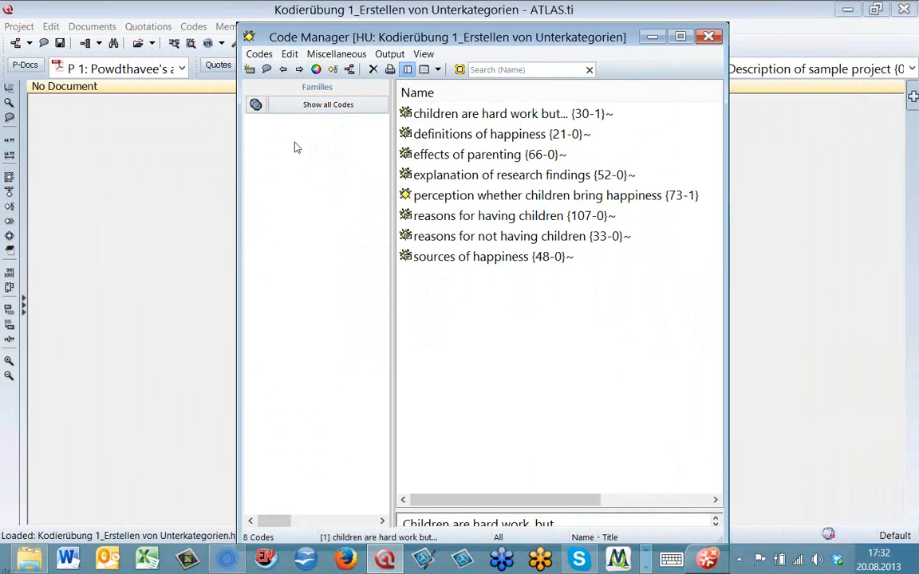
pyautogui.click(424, 55)
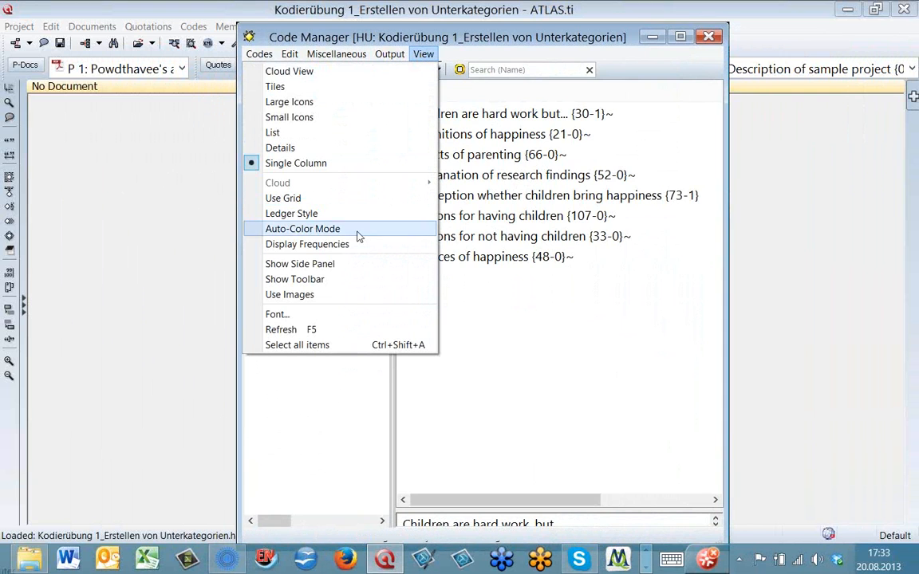
pyautogui.click(318, 264)
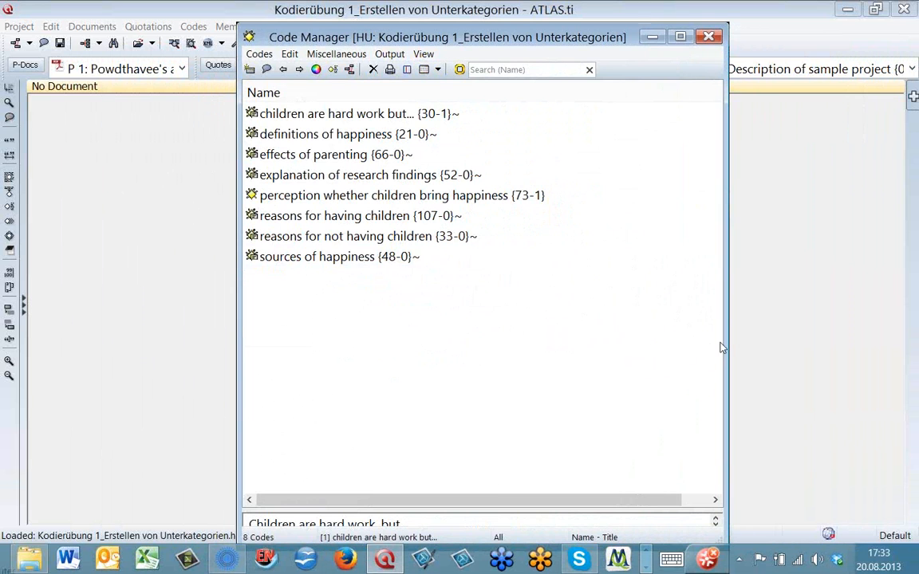
pyautogui.moveTo(722, 343); pyautogui.dragTo(548, 330)
pyautogui.moveTo(289, 37); pyautogui.dragTo(420, 33)
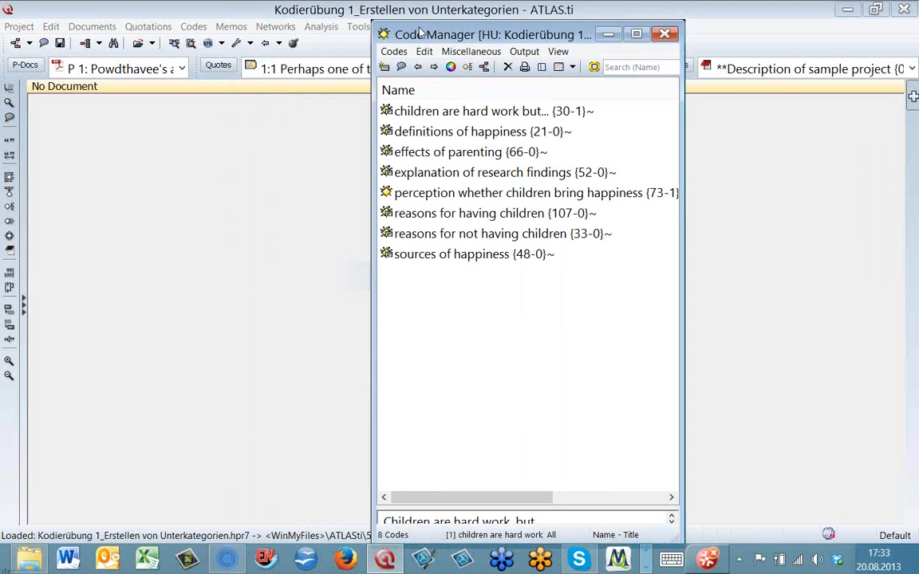
# - List the quotations of "children are hard work but..." again and display quotations 1:42 and 3:11 in their documents
pyautogui.click(497, 113)
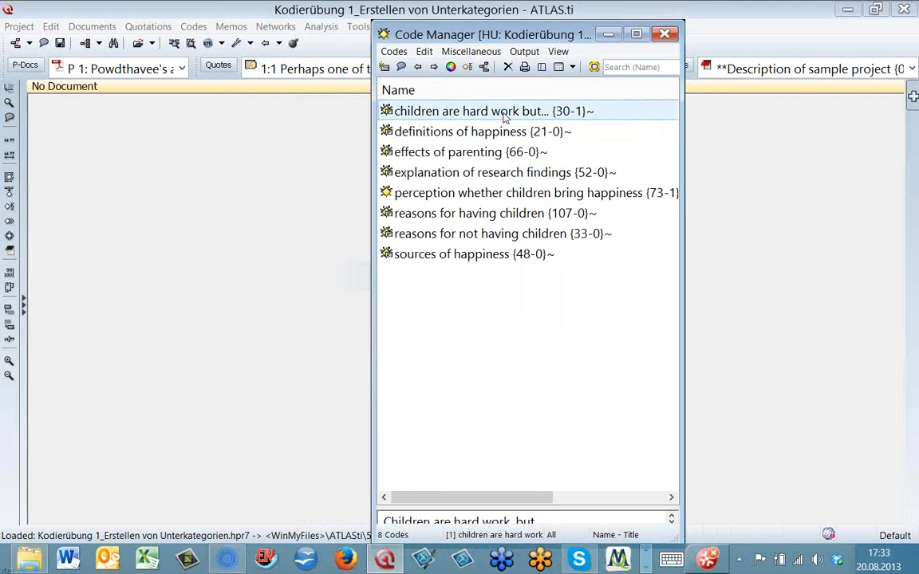
pyautogui.doubleClick(503, 113)
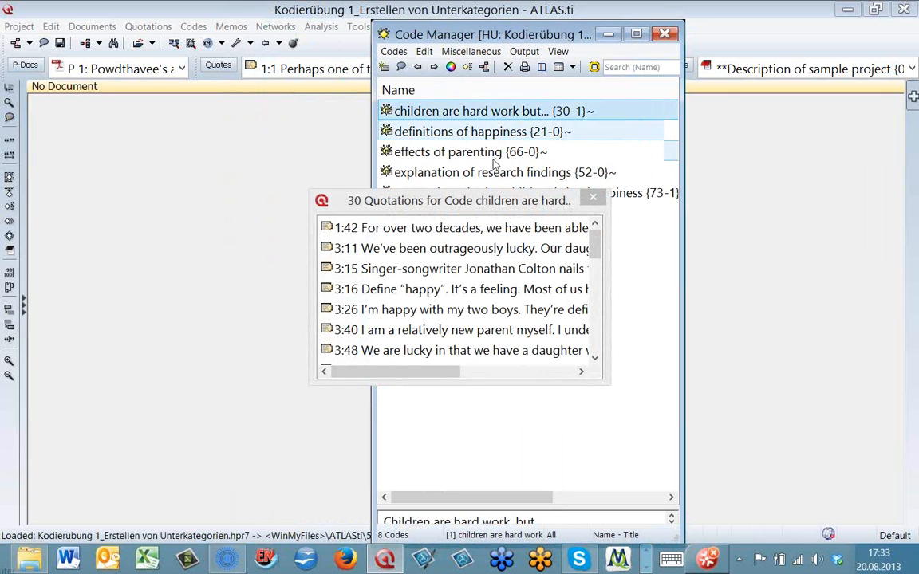
pyautogui.moveTo(480, 199); pyautogui.dragTo(534, 181)
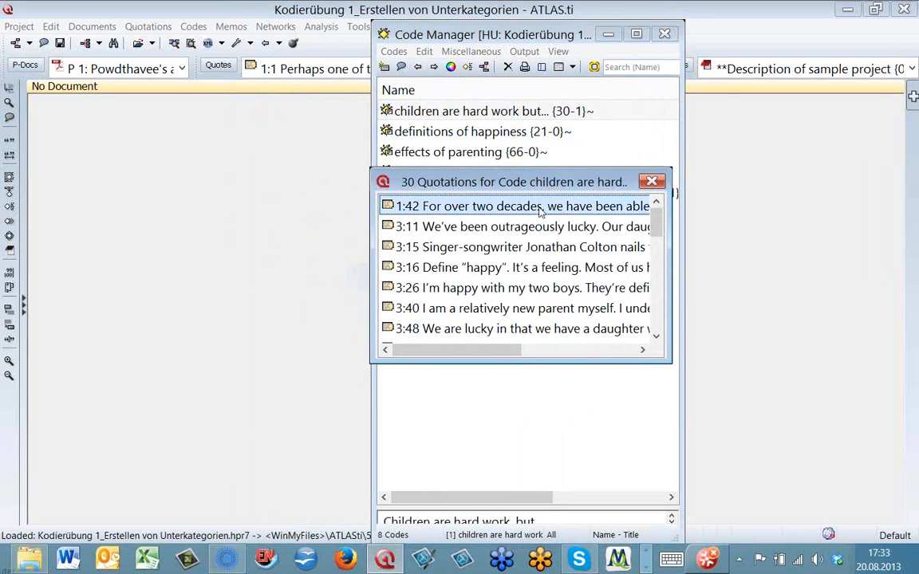
pyautogui.doubleClick(539, 207)
pyautogui.doubleClick(540, 228)
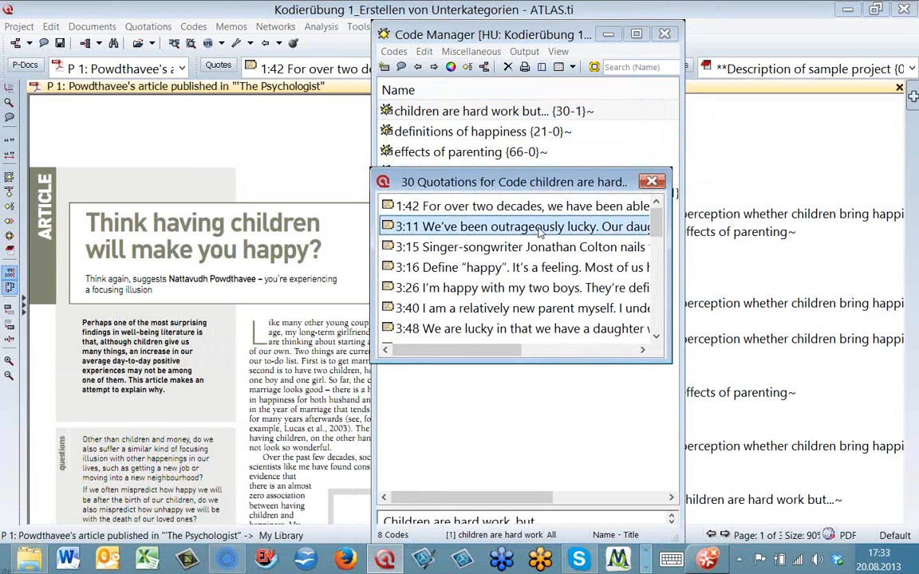
# - Move the floating windows off the document text, view quotations 3:15, 3:16 and 3:26 in context, and close the quotation list
pyautogui.moveTo(473, 46); pyautogui.dragTo(350, 156)
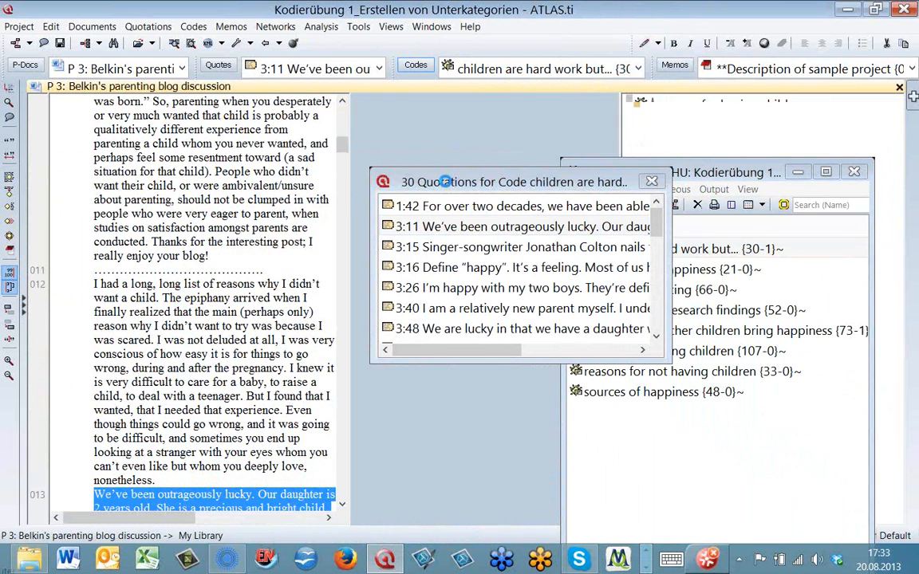
pyautogui.moveTo(445, 182); pyautogui.dragTo(618, 299)
pyautogui.moveTo(597, 170); pyautogui.dragTo(470, 36)
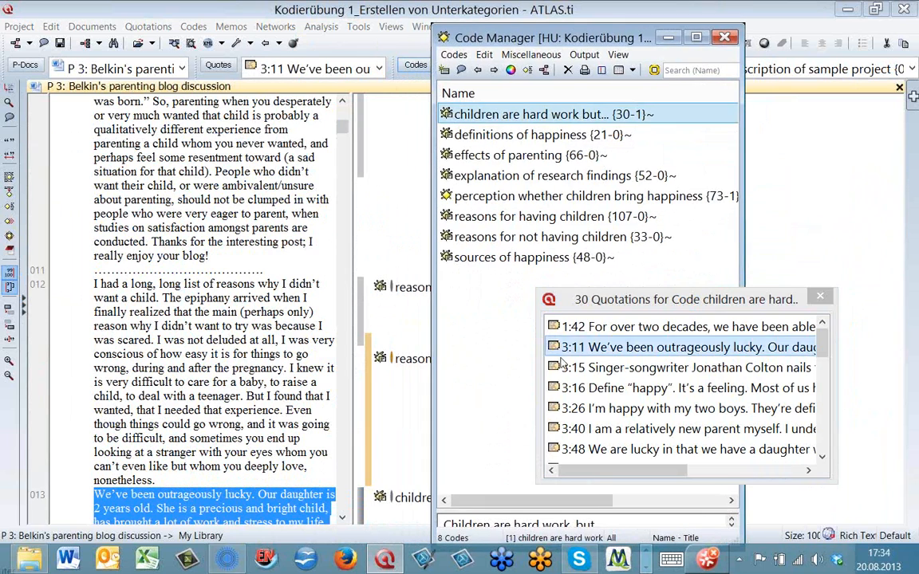
pyautogui.click(565, 367)
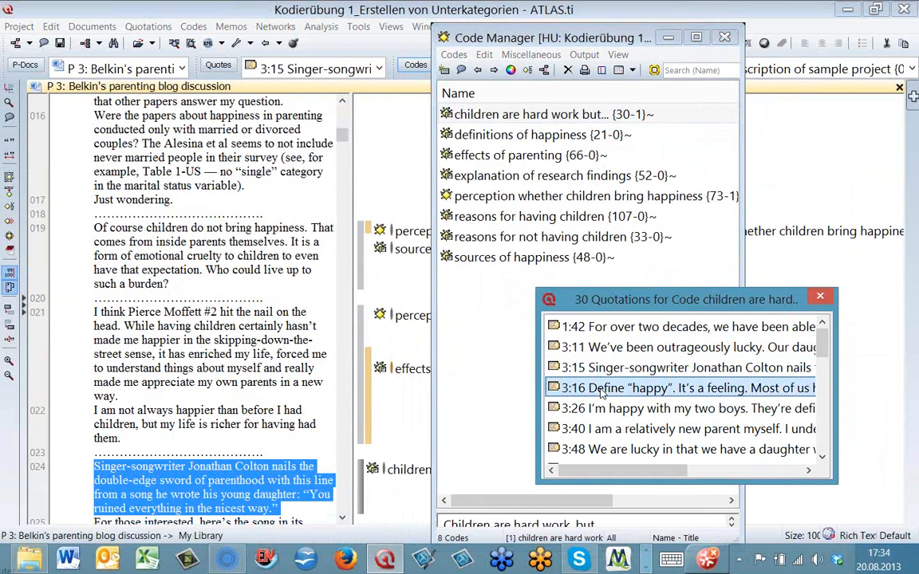
pyautogui.click(599, 389)
pyautogui.click(599, 409)
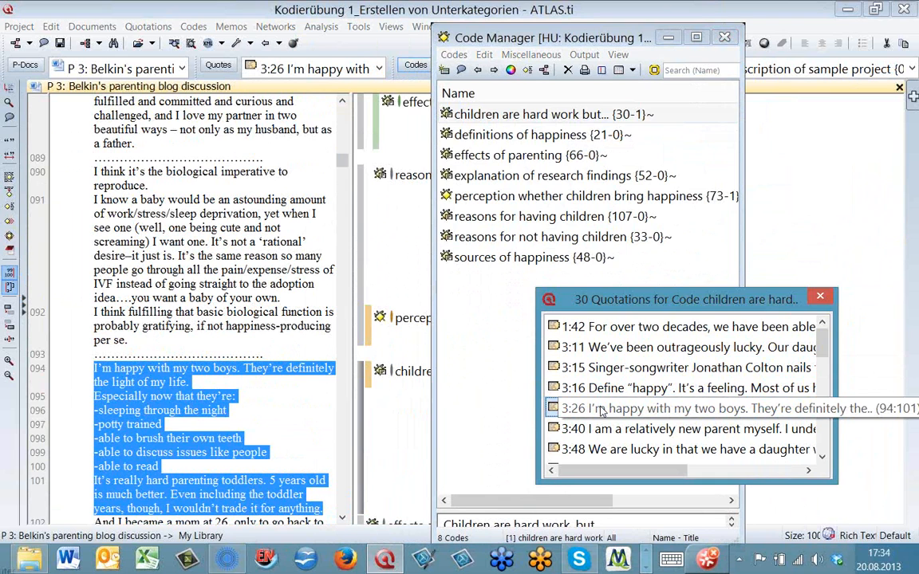
pyautogui.click(734, 269)
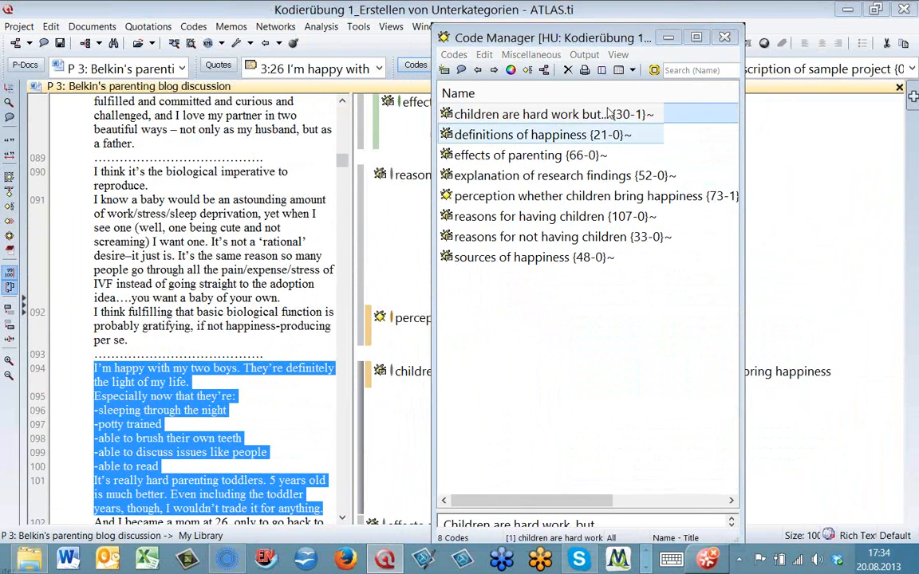
# - Output the quotations of "children are hard work but..." to the editor, read through the report full-screen, and close it
pyautogui.click(584, 56)
pyautogui.click(542, 71)
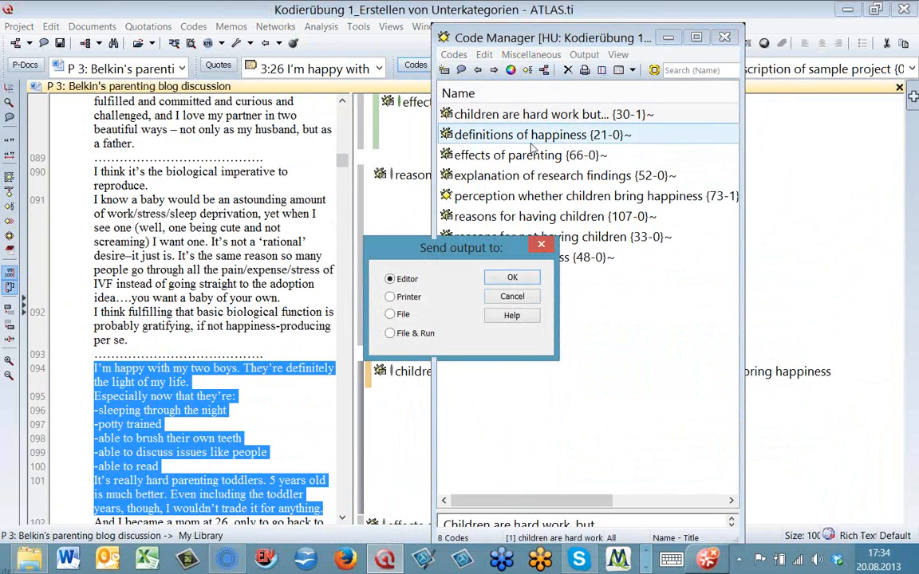
pyautogui.click(525, 275)
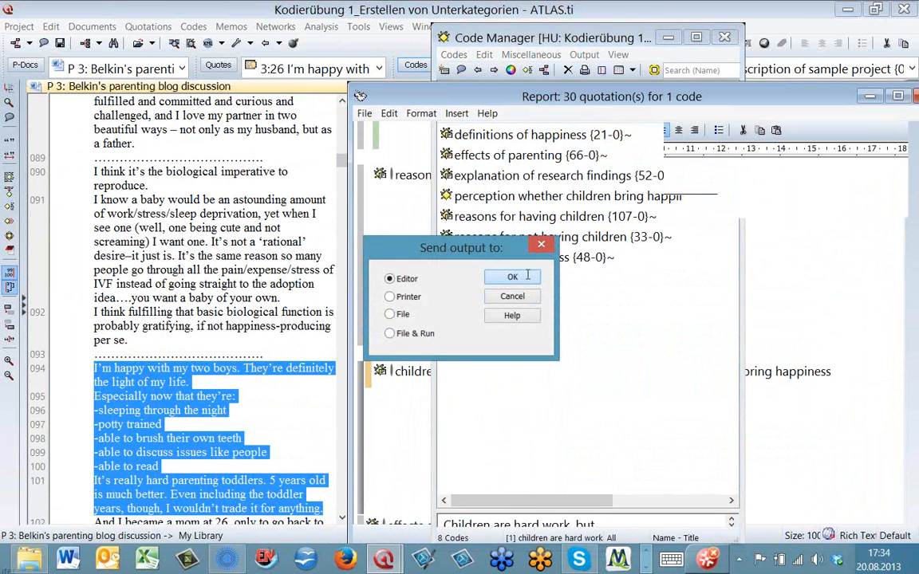
pyautogui.moveTo(556, 94); pyautogui.dragTo(299, 4)
pyautogui.scroll(-10, 355, 239)
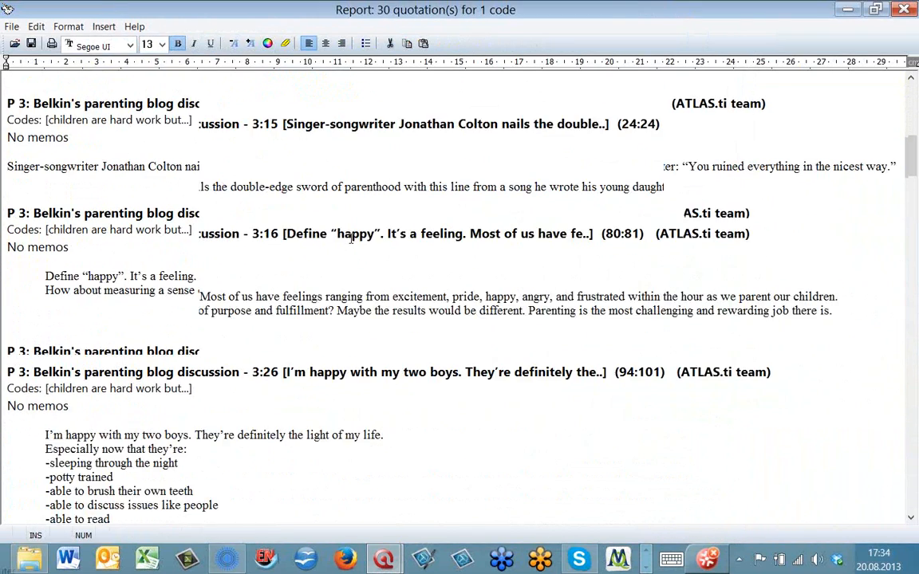
pyautogui.scroll(-4, 350, 239)
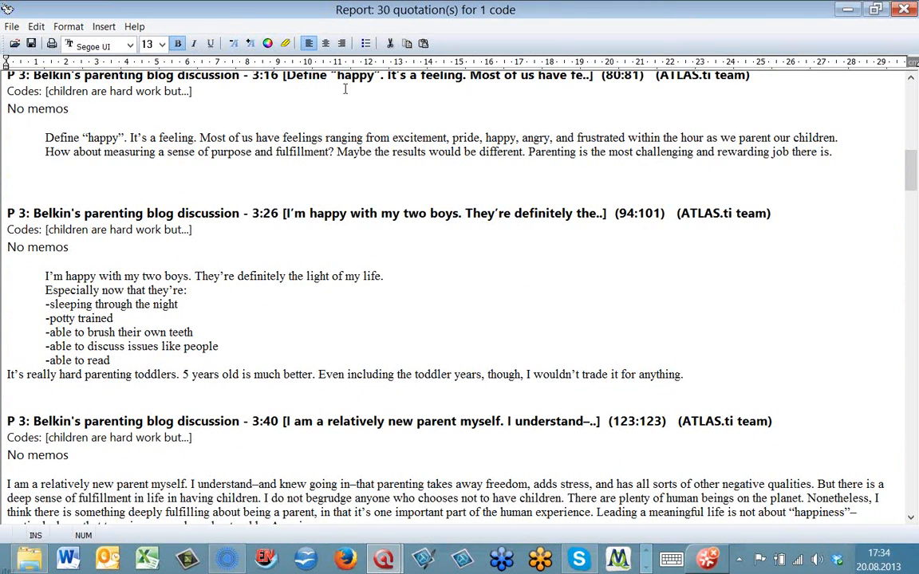
pyautogui.click(903, 10)
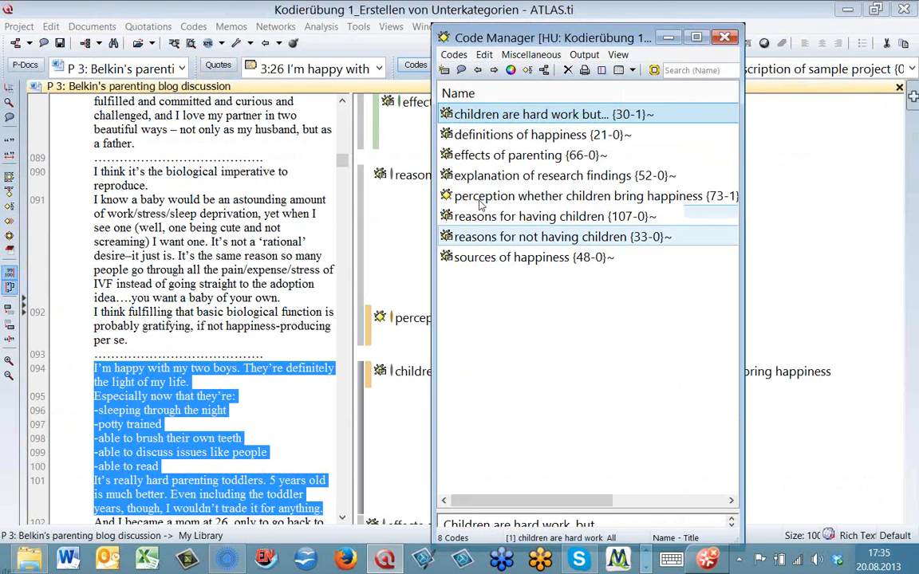
# - Open the Memo Manager and arrange it side by side with the Code Manager
pyautogui.moveTo(472, 44); pyautogui.dragTo(250, 57)
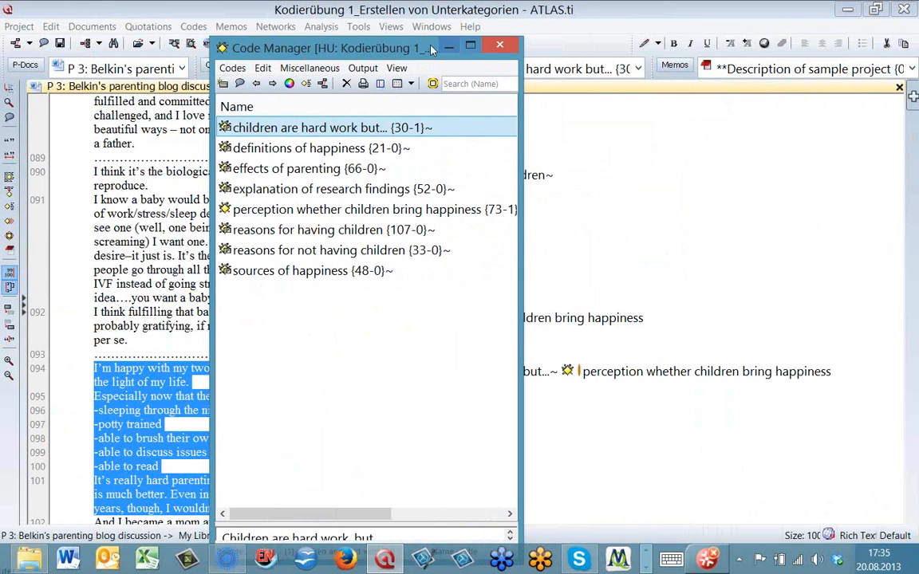
pyautogui.moveTo(378, 41); pyautogui.dragTo(341, 36)
pyautogui.click(668, 67)
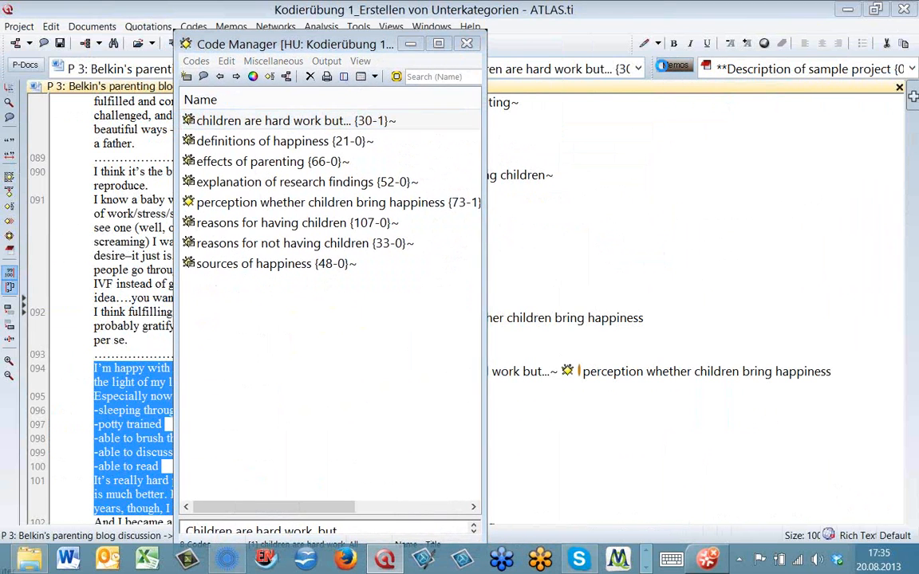
pyautogui.moveTo(588, 63); pyautogui.dragTo(681, 44)
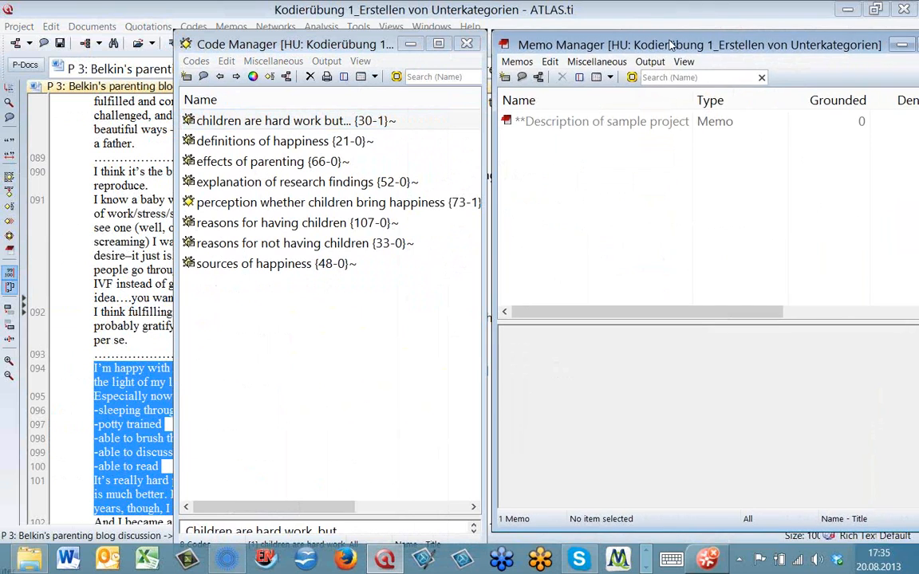
# - Create a free memo named "codelist" and move its editor clear of the code list
pyautogui.click(505, 78)
pyautogui.write('cod')
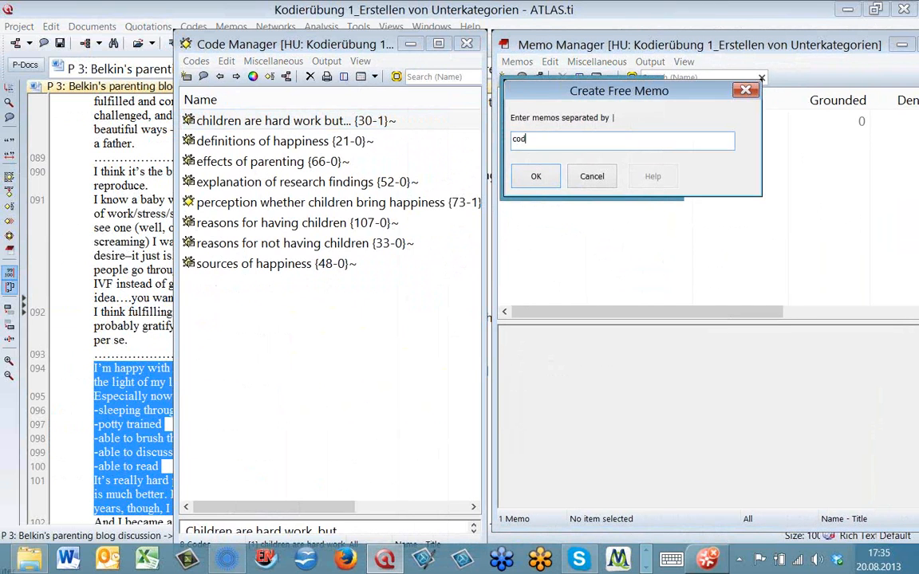
pyautogui.write('elist')
pyautogui.click(529, 177)
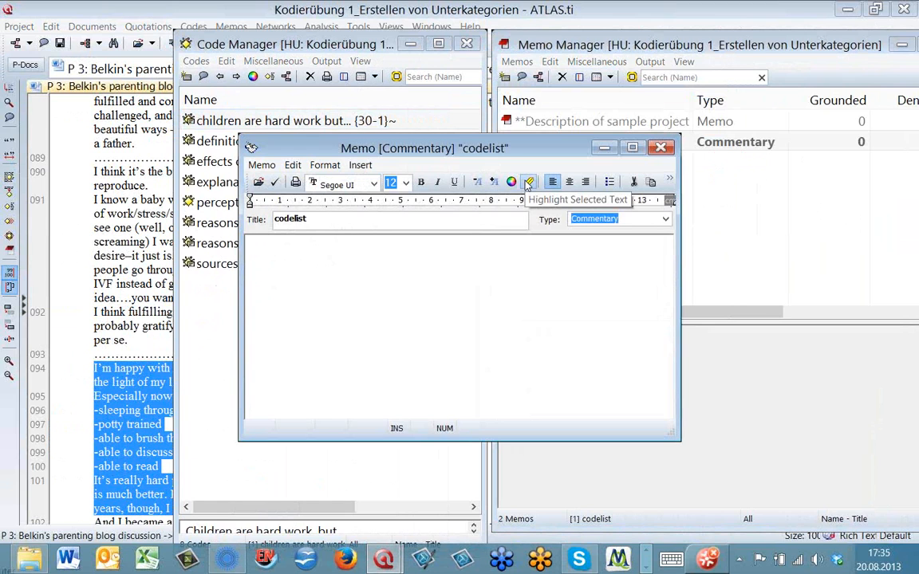
pyautogui.moveTo(361, 147); pyautogui.dragTo(628, 182)
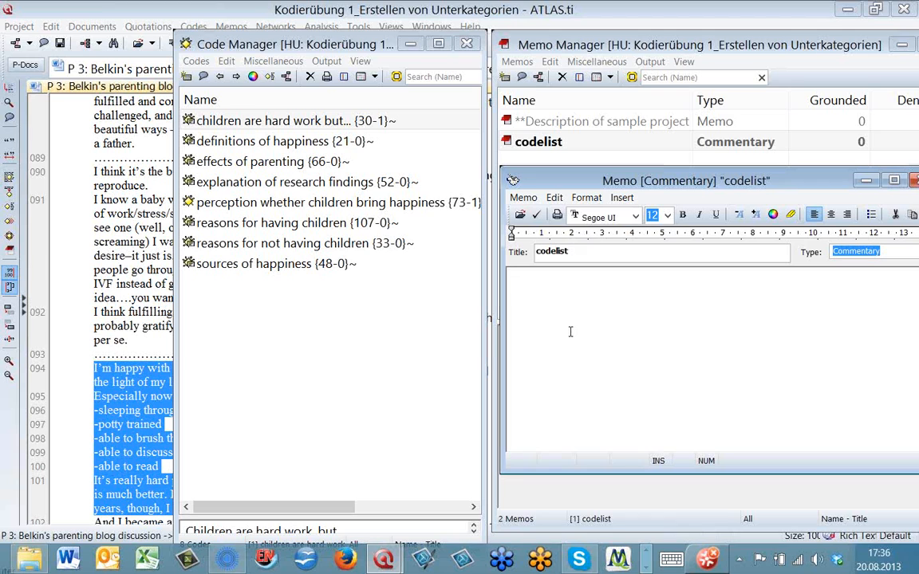
# - Enter the subcode names "worthwhile", "fulfillment" and "joy" on separate lines of the codelist memo
pyautogui.write('worthwhile')
pyautogui.press('Return')
pyautogui.write('fulfillment ')
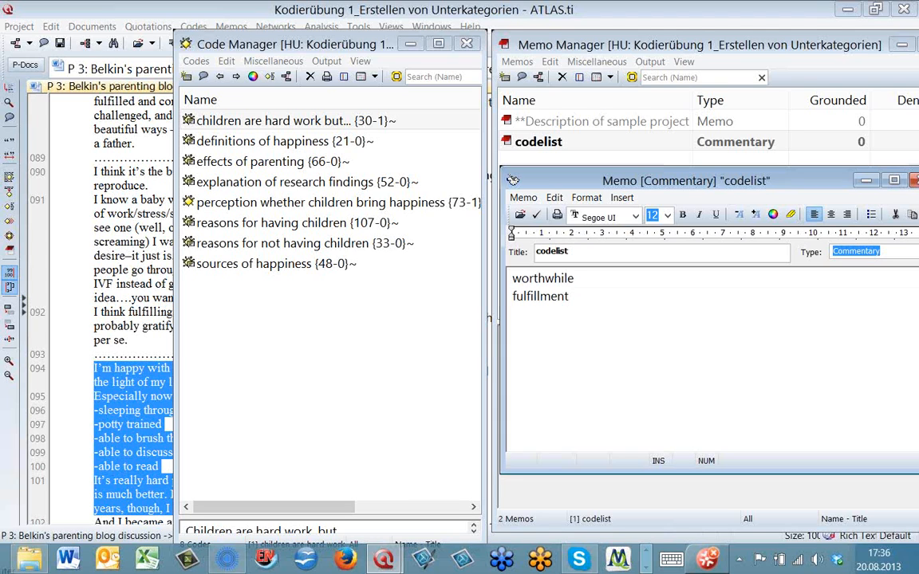
pyautogui.write('joy')
pyautogui.press('Return')
# - Put the prefix "hard work but_" in front of "worthwhile" in the memo's first line
pyautogui.press('Up')
pyautogui.press('Up')
pyautogui.write('_h')
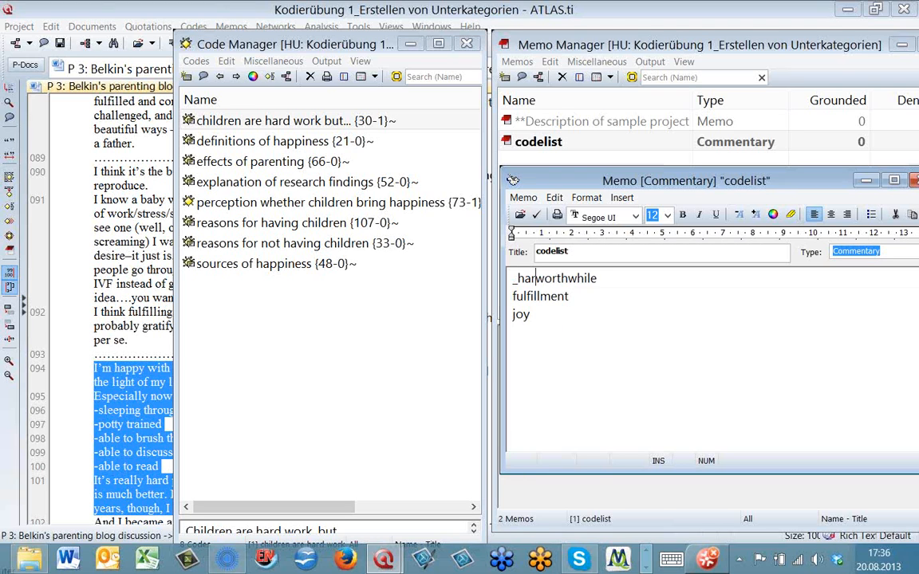
pyautogui.press('BackSpace')
pyautogui.press('BackSpace')
pyautogui.write('hard wo')
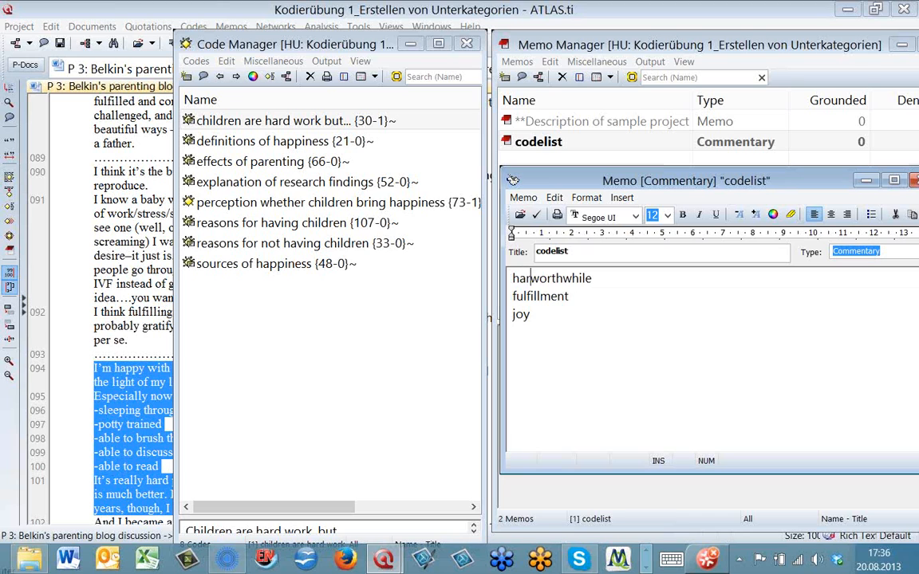
pyautogui.write('rk but_')
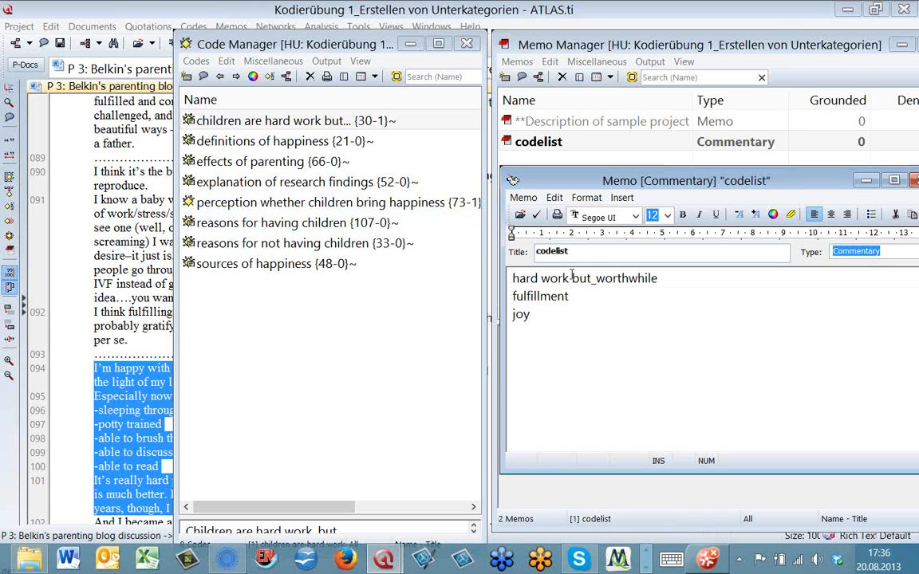
# - Copy the "hard work but_" prefix to the beginning of the "fulfillment" and "joy" lines
pyautogui.moveTo(595, 278); pyautogui.dragTo(512, 278)
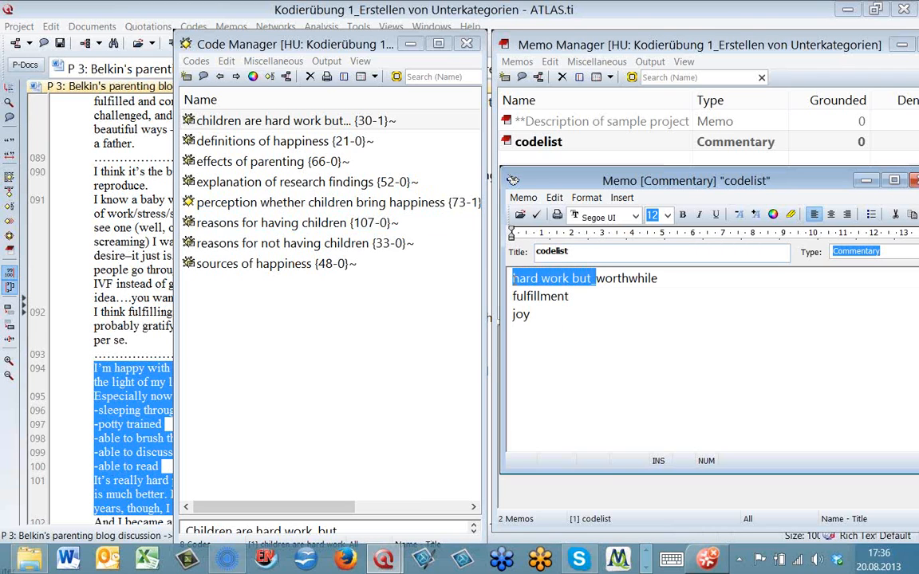
pyautogui.hotkey('ctrl', 'c')
pyautogui.click(514, 296)
pyautogui.hotkey('ctrl', 'v')
pyautogui.click(514, 316)
pyautogui.hotkey('ctrl', 'v')
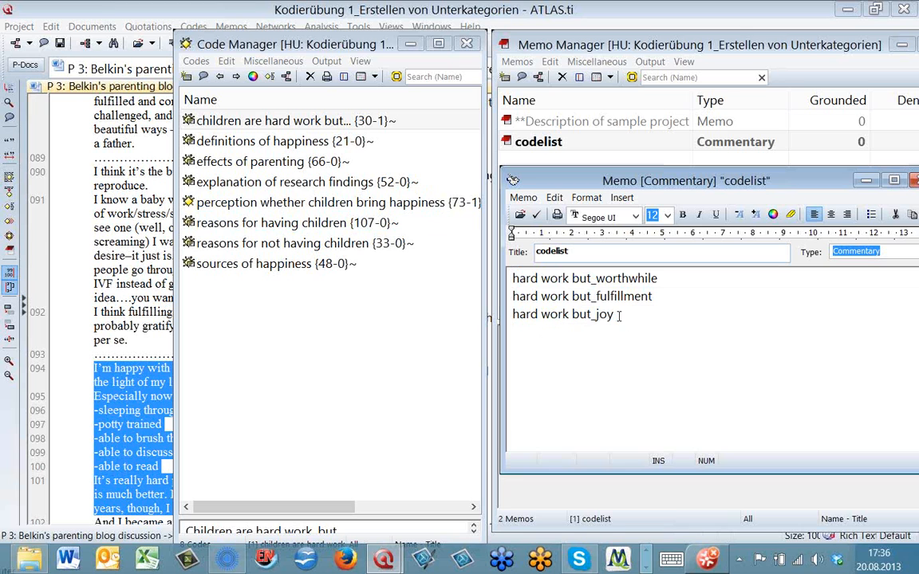
# - Save the codelist memo and close its editor
pyautogui.click(536, 216)
pyautogui.moveTo(602, 186); pyautogui.dragTo(444, 261)
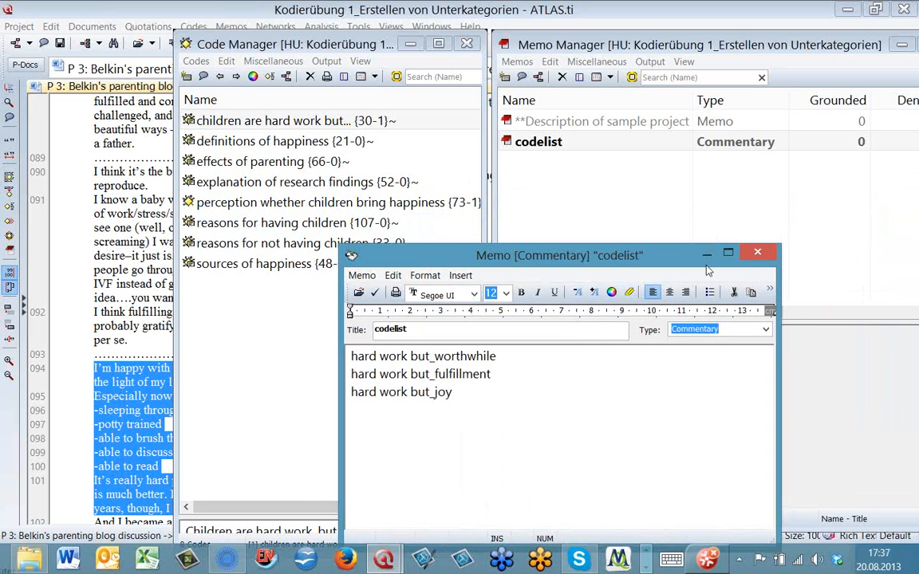
pyautogui.click(757, 254)
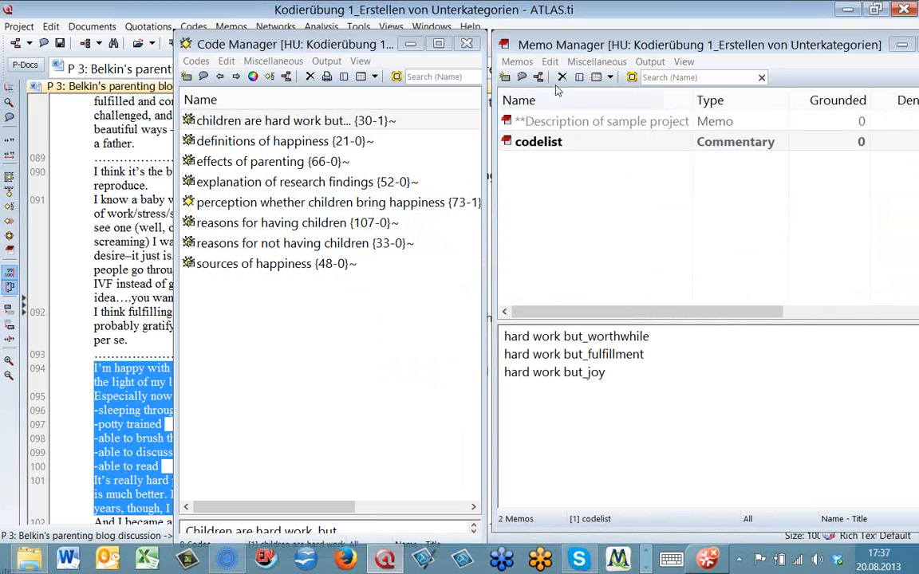
# - Create codes from the codelist memo
pyautogui.click(562, 142)
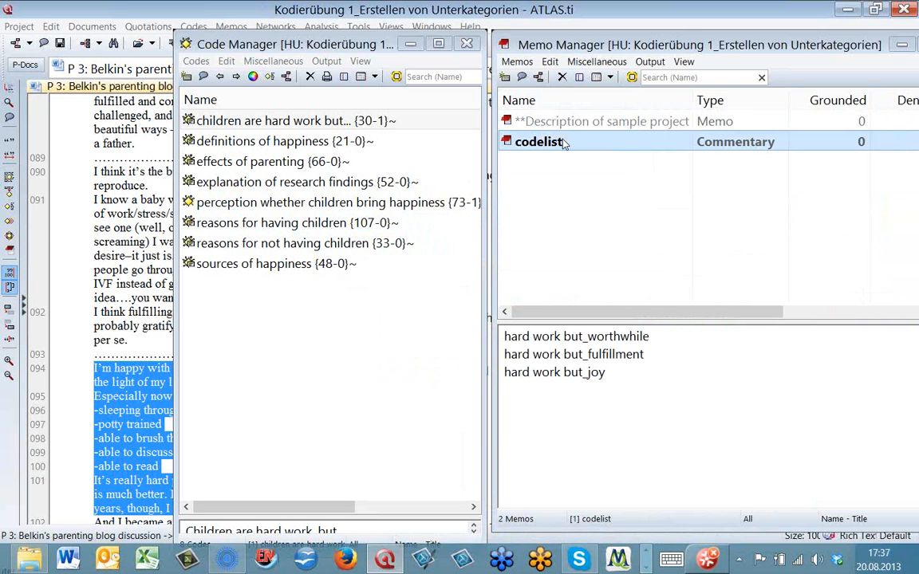
pyautogui.click(590, 63)
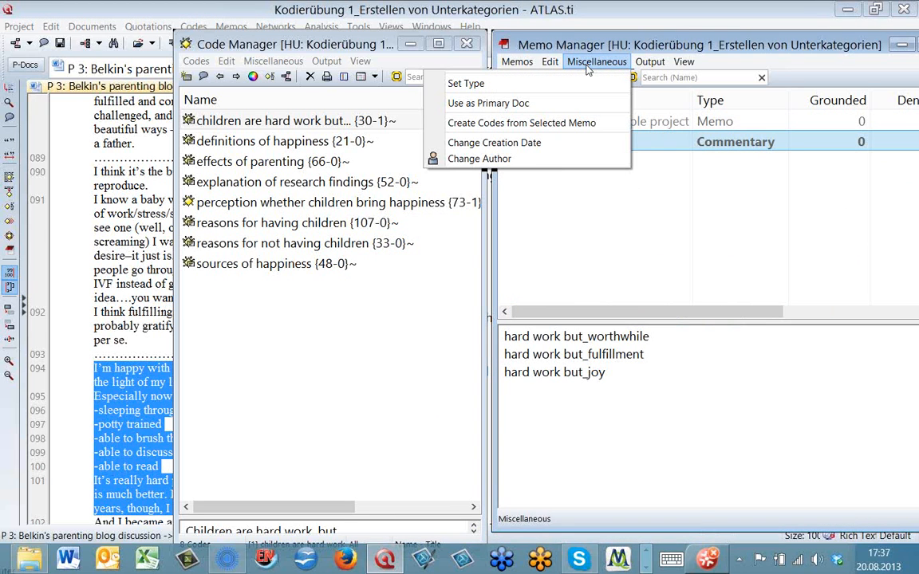
pyautogui.click(572, 125)
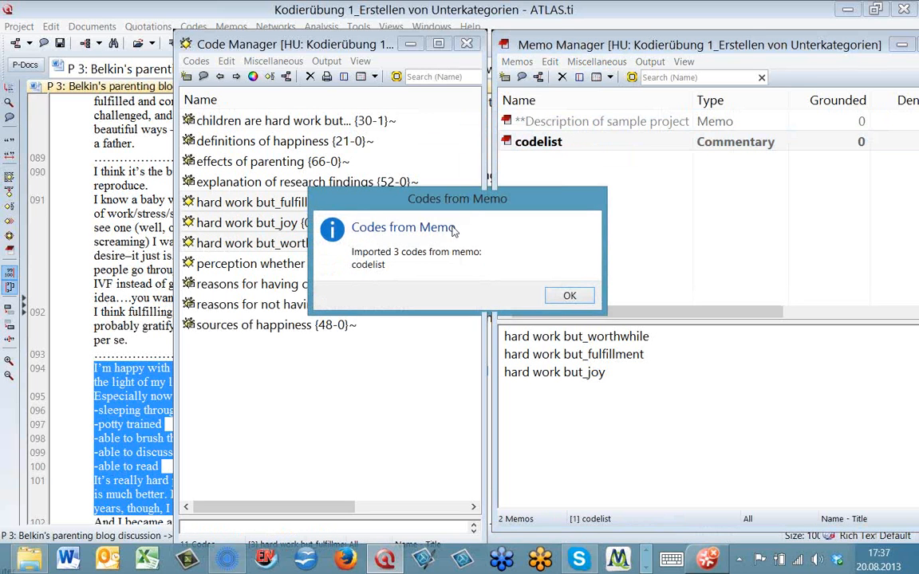
pyautogui.click(569, 296)
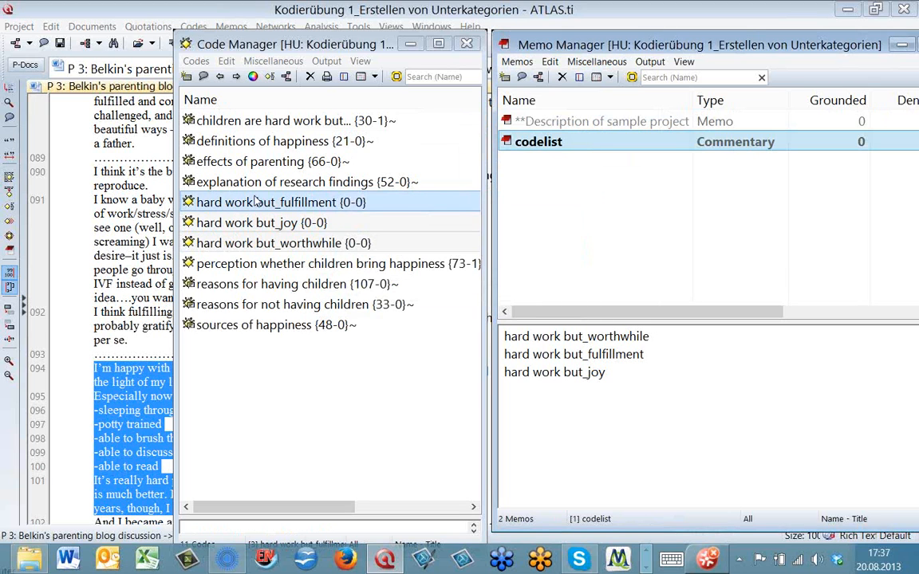
# - Rename the code "children are hard work but..." as "HARD WORK BUT...."
pyautogui.click(256, 120)
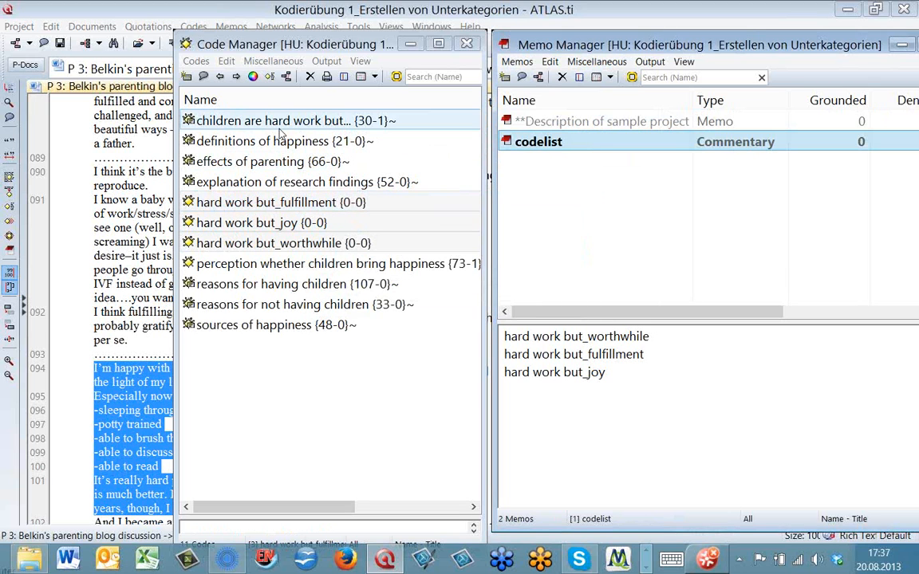
pyautogui.click(271, 126)
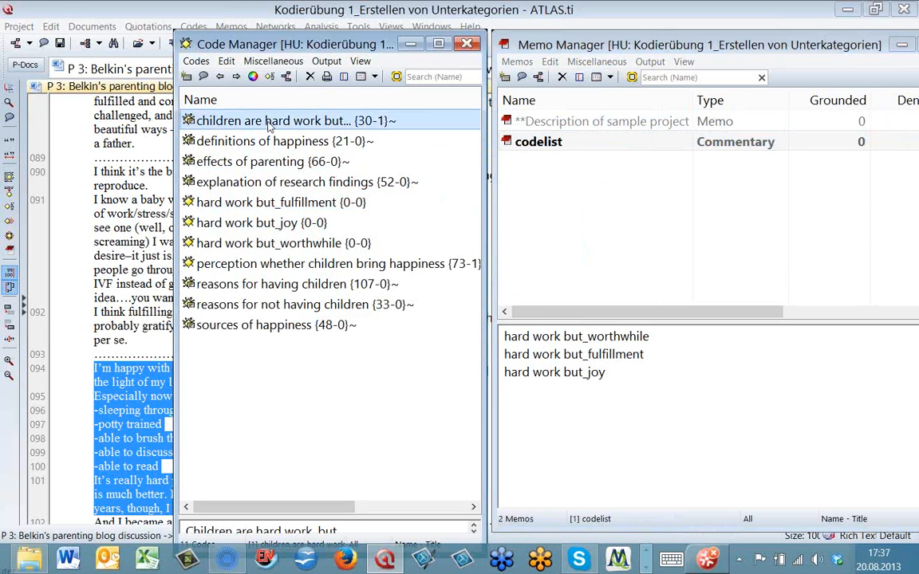
pyautogui.click(268, 122)
pyautogui.write('HAR')
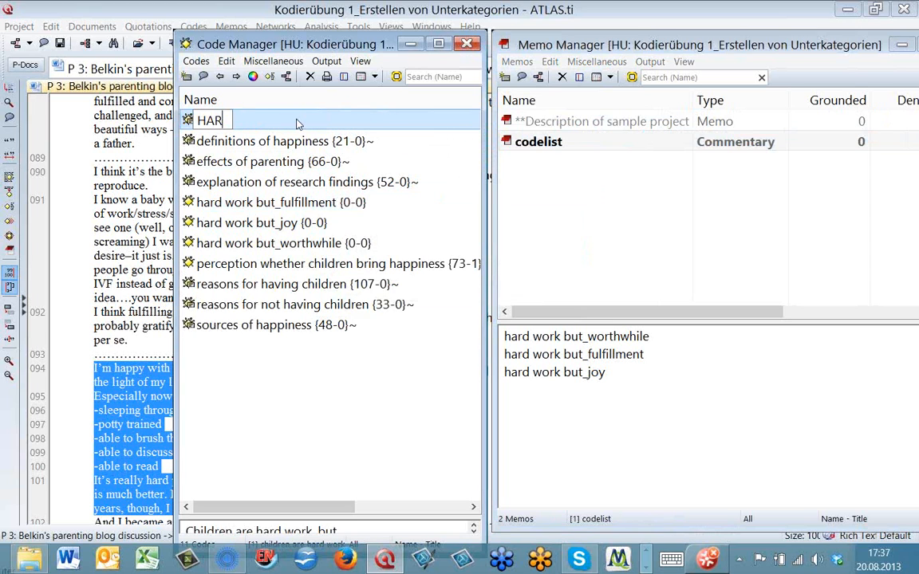
pyautogui.write('D WORK BUT...')
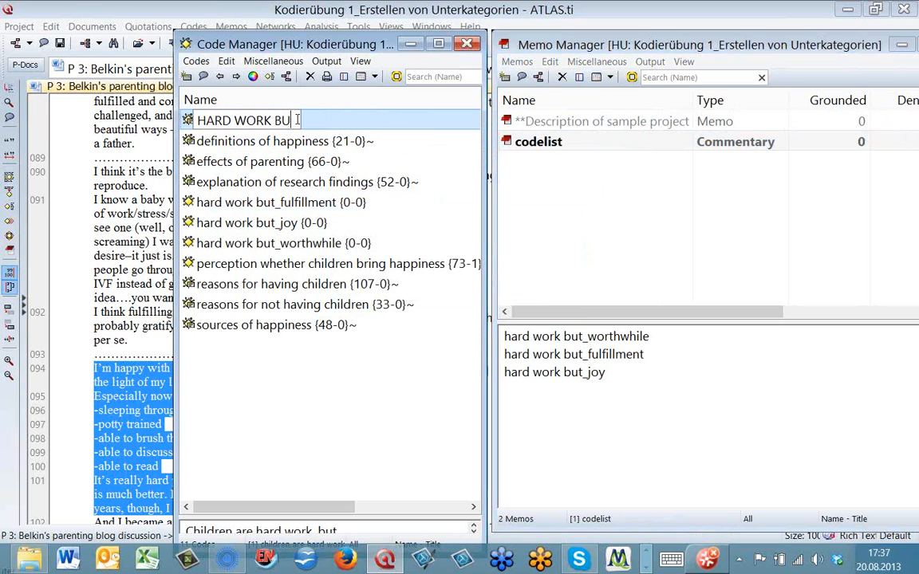
pyautogui.press('Return')
pyautogui.click(406, 226)
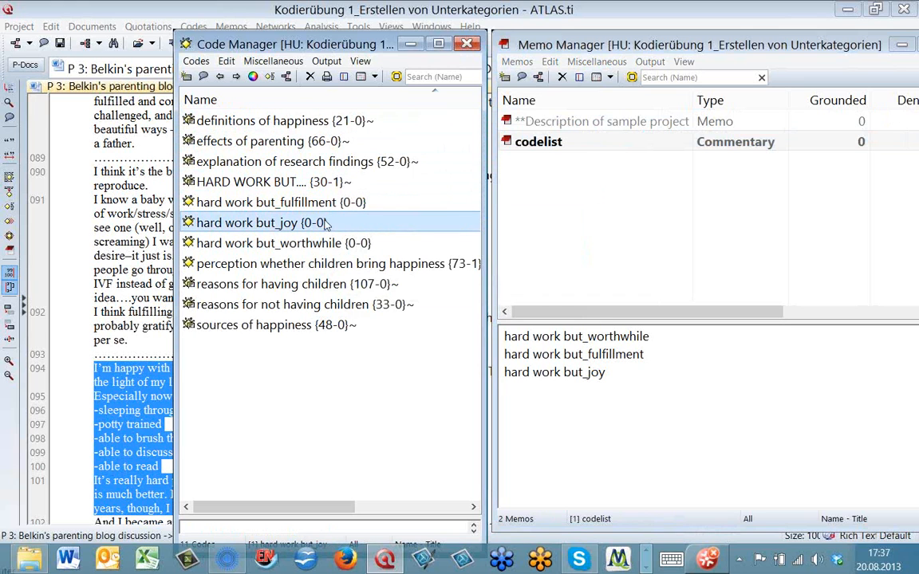
# - Colour the code "HARD WORK BUT...." and its three "hard work but_" subcodes red
pyautogui.click(249, 183)
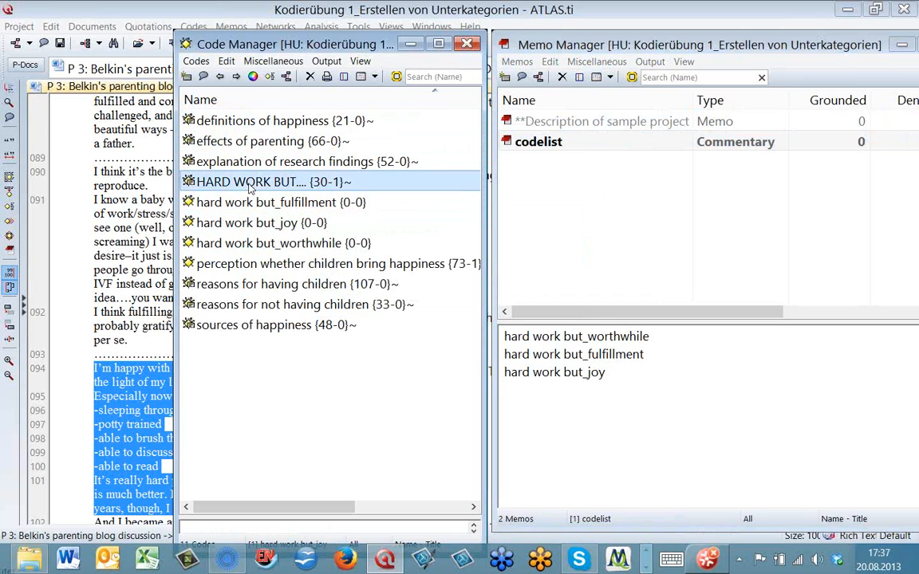
pyautogui.keyDown('shift'); pyautogui.click(249, 244); pyautogui.keyUp('shift')
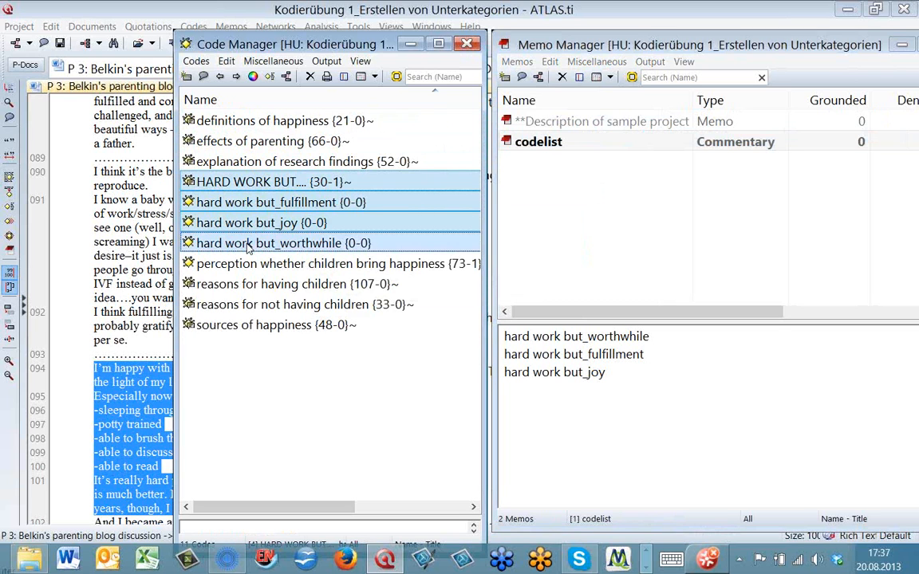
pyautogui.click(253, 76)
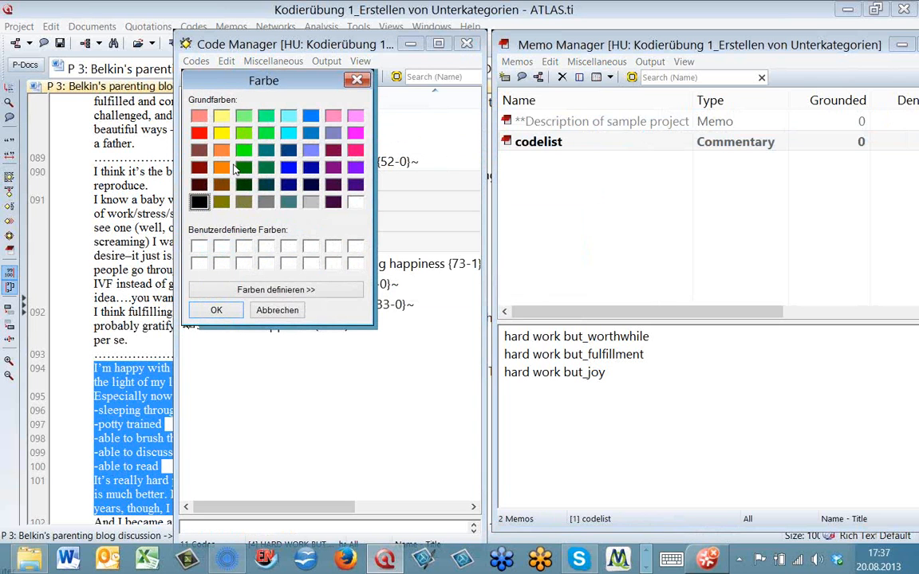
pyautogui.click(199, 133)
pyautogui.click(216, 310)
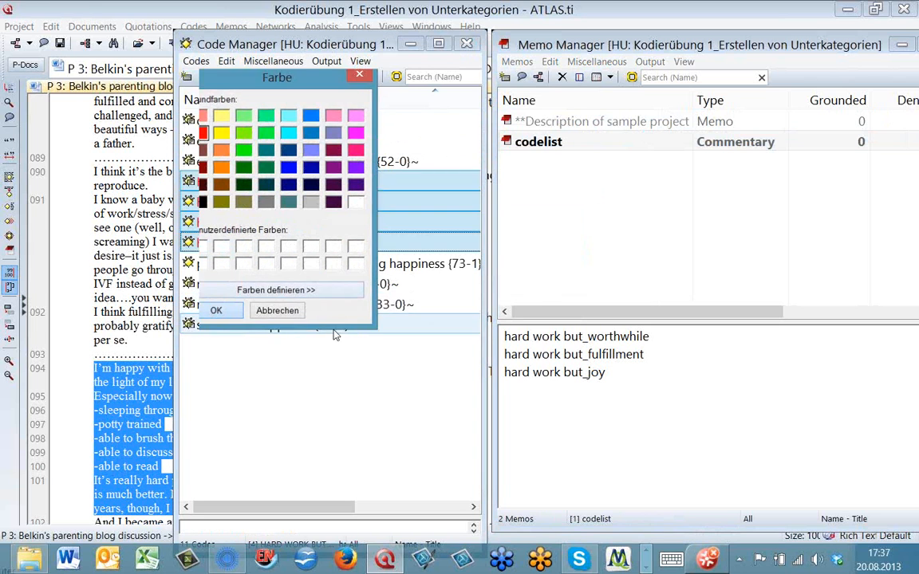
pyautogui.click(338, 372)
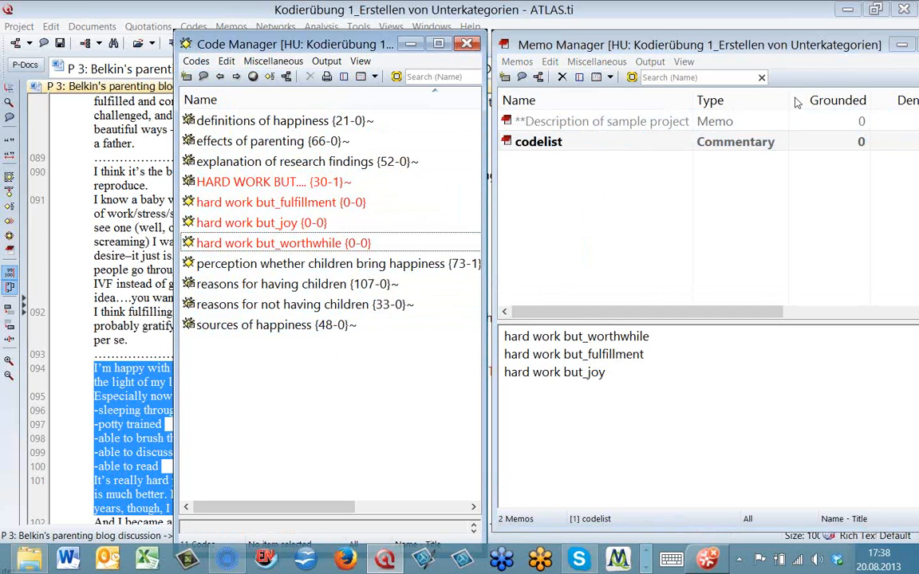
# - Minimize the Memo Manager, move the Code Manager clear of the document text, and select the code "HARD WORK BUT...."
pyautogui.moveTo(712, 44); pyautogui.dragTo(598, 258)
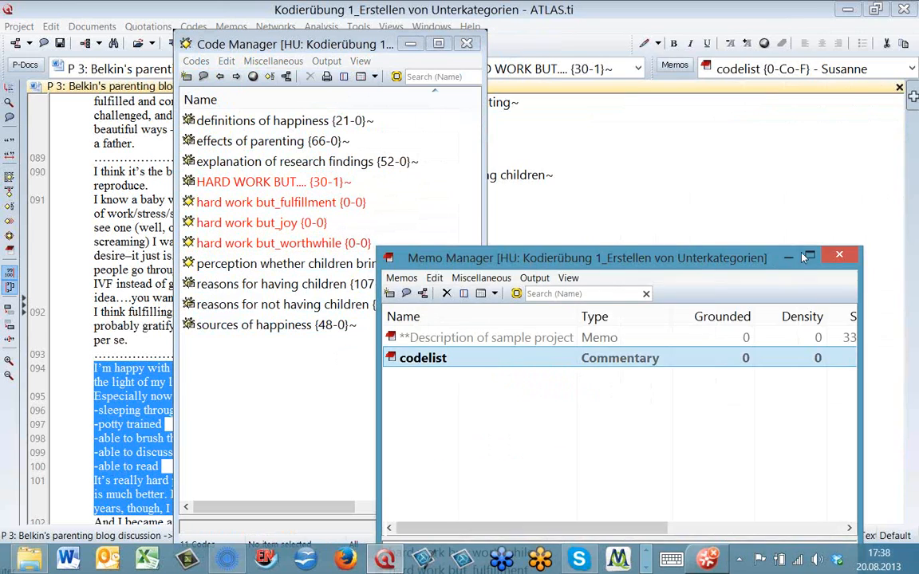
pyautogui.click(787, 257)
pyautogui.moveTo(311, 38); pyautogui.dragTo(664, 45)
pyautogui.click(666, 193)
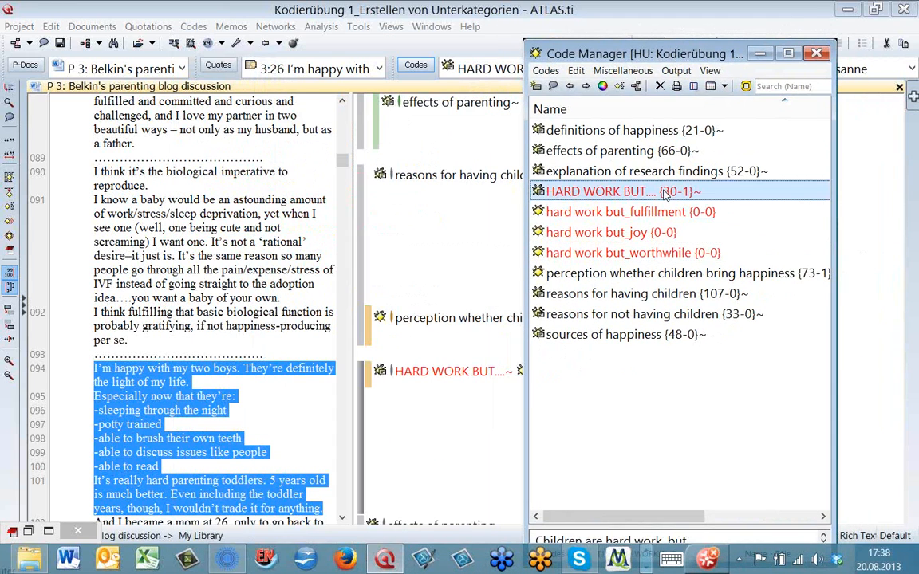
# - List the quotations of the code "HARD WORK BUT...." and replace that code on quotation 3:11 with "hard work but_fulfillment"
pyautogui.doubleClick(620, 193)
pyautogui.moveTo(686, 300); pyautogui.dragTo(756, 287)
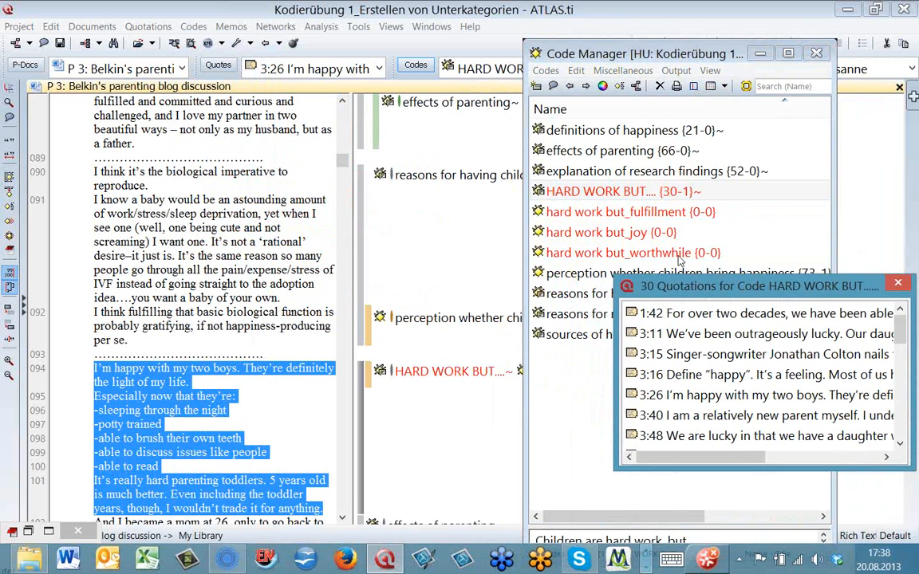
pyautogui.click(699, 335)
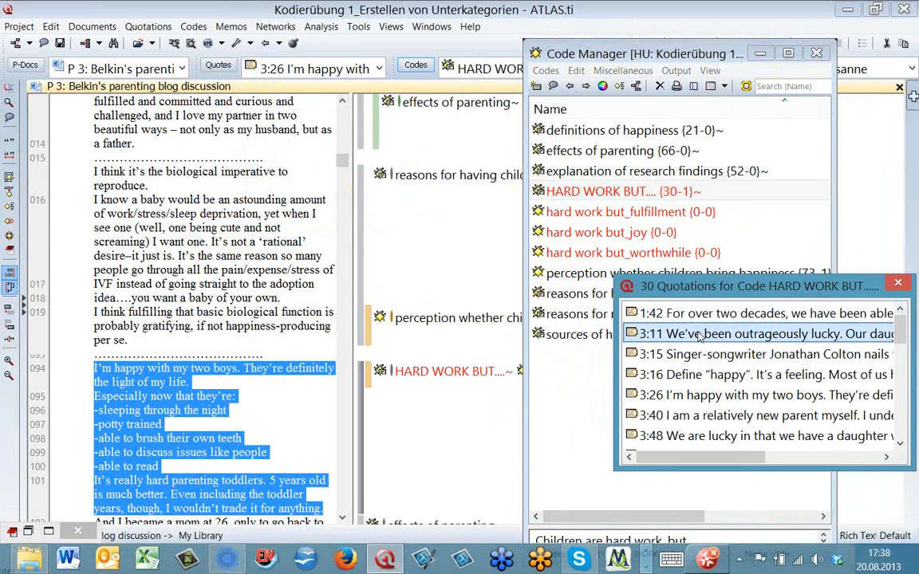
pyautogui.moveTo(574, 212); pyautogui.dragTo(460, 112)
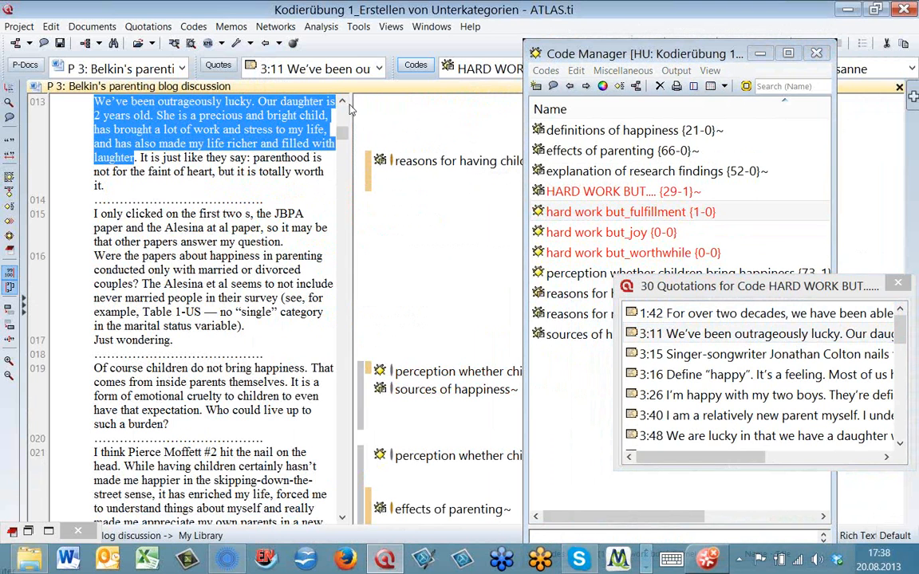
pyautogui.scroll(1, 345, 146)
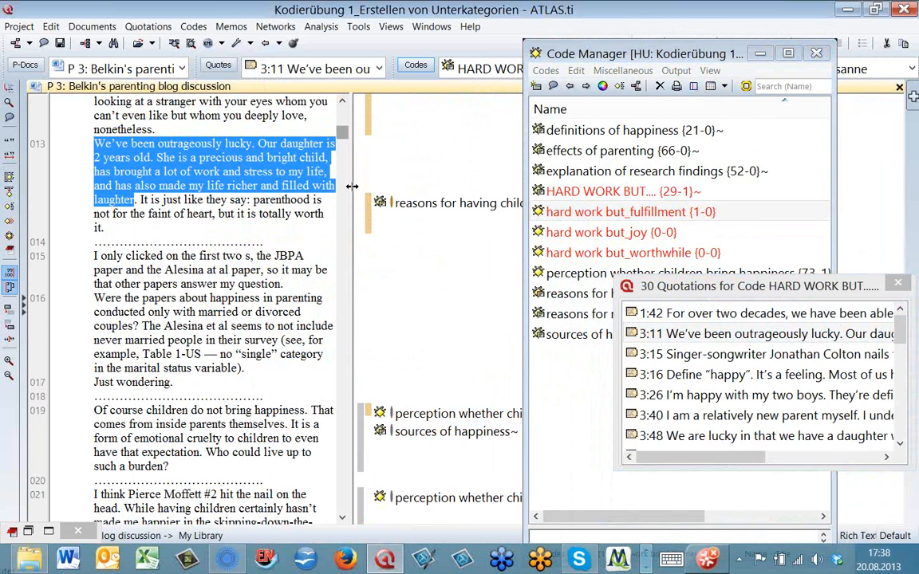
# - Replace the "HARD WORK BUT...." code with "hard work but_joy" on quotation 3:16 and with "hard work but_worthwhile" on quotation 3:40
pyautogui.click(659, 353)
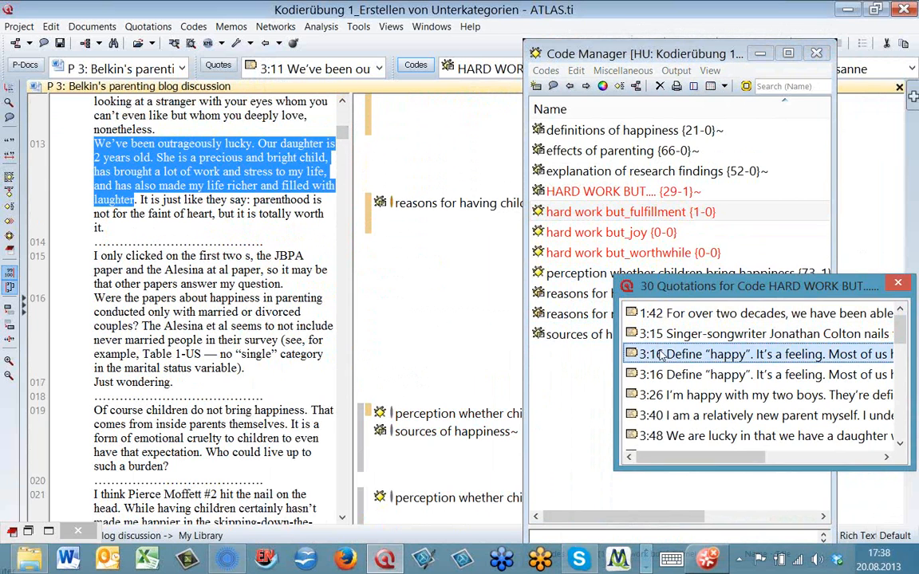
pyautogui.moveTo(571, 289); pyautogui.dragTo(423, 401)
pyautogui.click(645, 374)
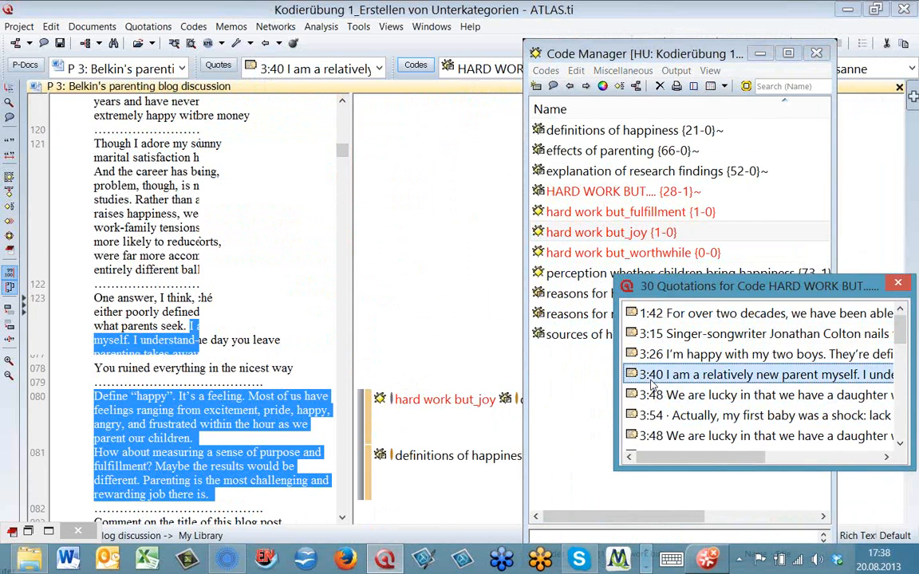
pyautogui.moveTo(571, 257); pyautogui.dragTo(415, 336)
# - Recode quotation 3:54 as "hard work but_fulfillment" and quotation 3:82 as "hard work but_joy", closing the quotation list when done
pyautogui.click(698, 396)
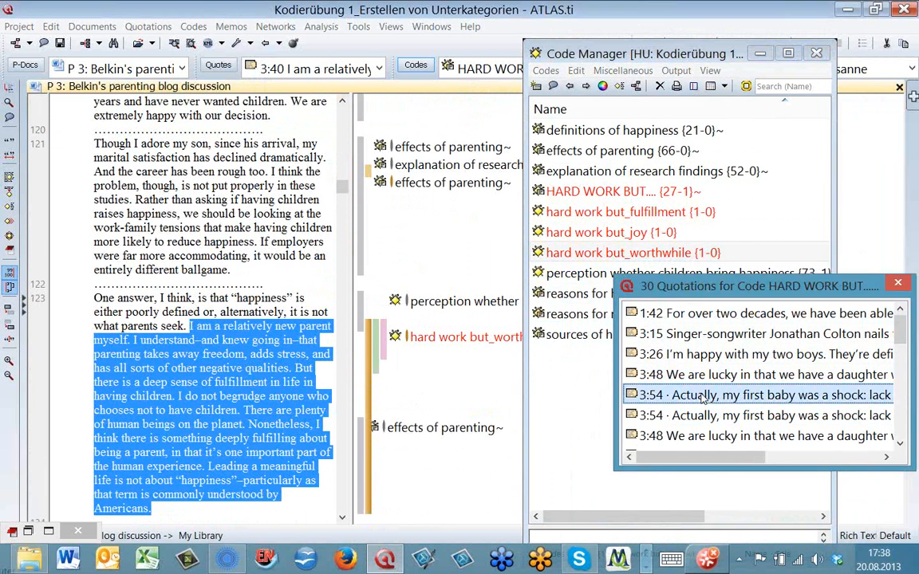
pyautogui.moveTo(614, 211); pyautogui.dragTo(415, 410)
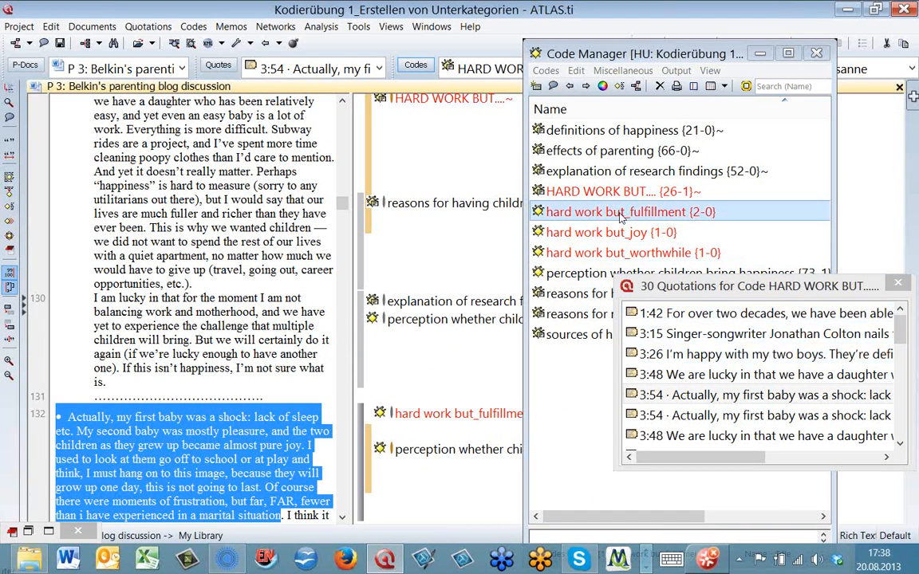
pyautogui.click(694, 416)
pyautogui.moveTo(611, 232); pyautogui.dragTo(459, 427)
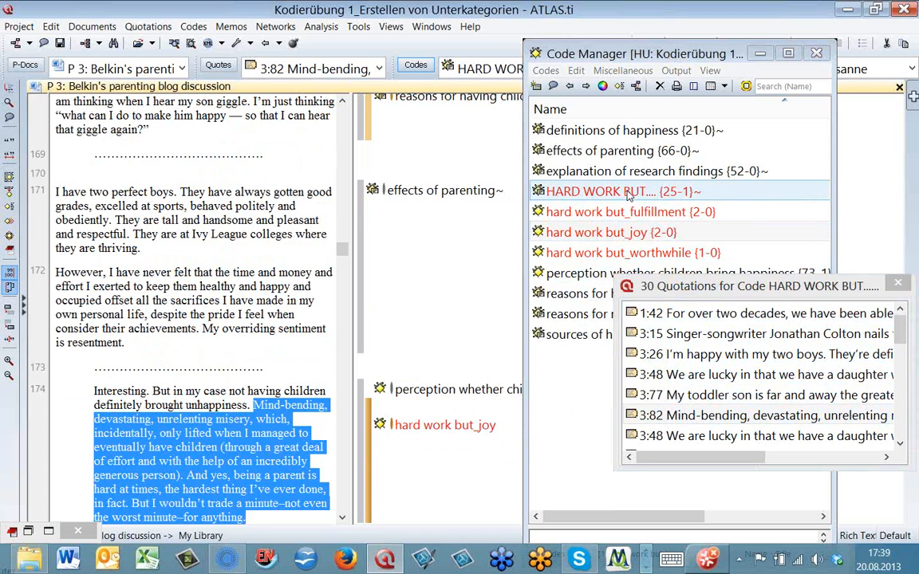
pyautogui.click(666, 233)
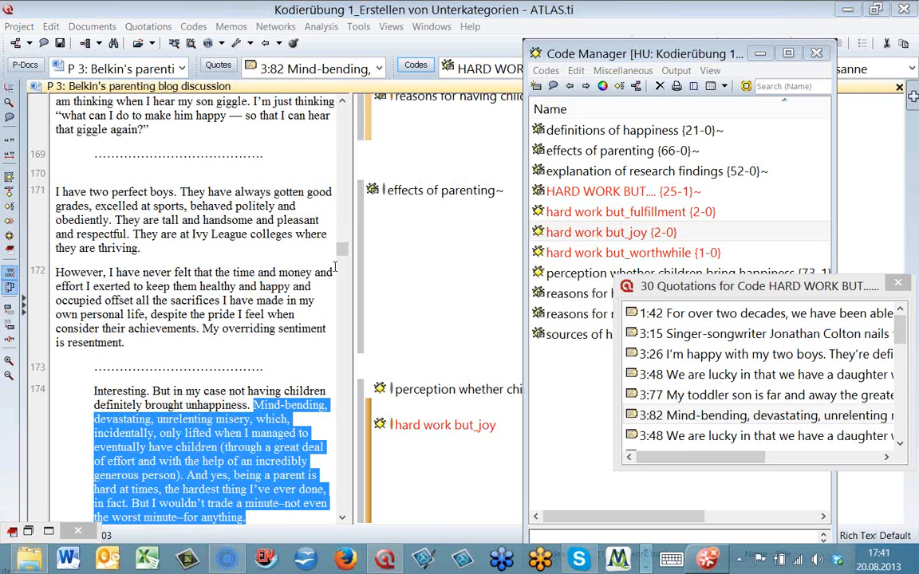
pyautogui.click(897, 285)
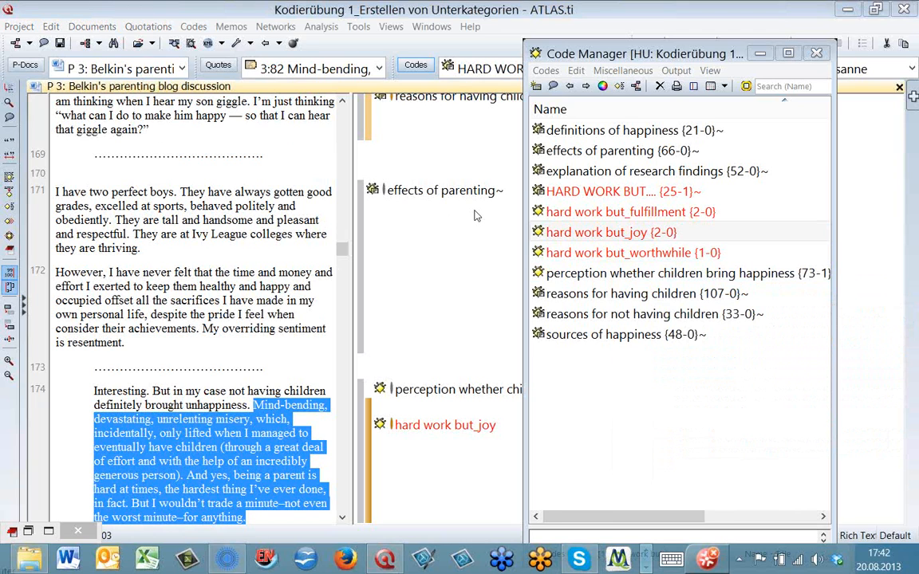
# - Show the families side panel in the Code Manager and widen the window so the code names are readable
pyautogui.moveTo(656, 55); pyautogui.dragTo(543, 56)
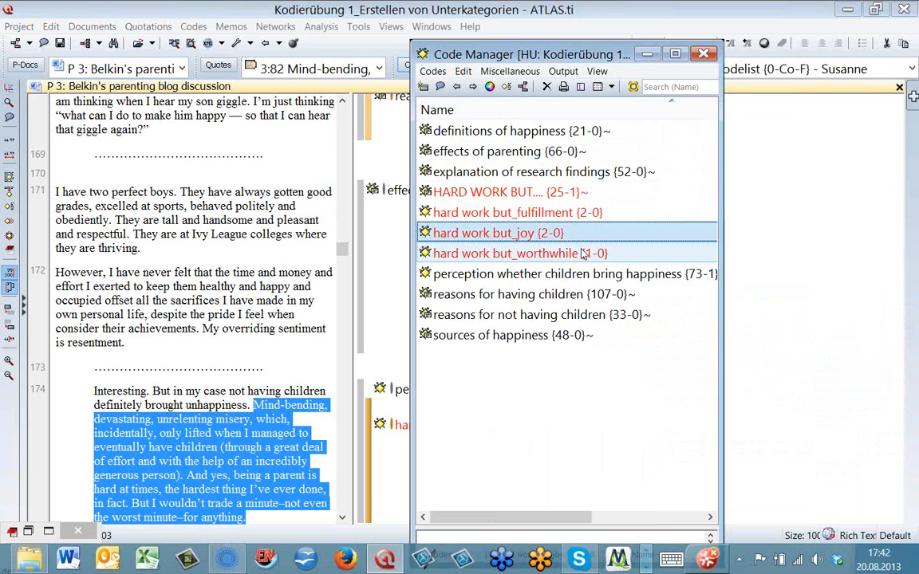
pyautogui.click(603, 73)
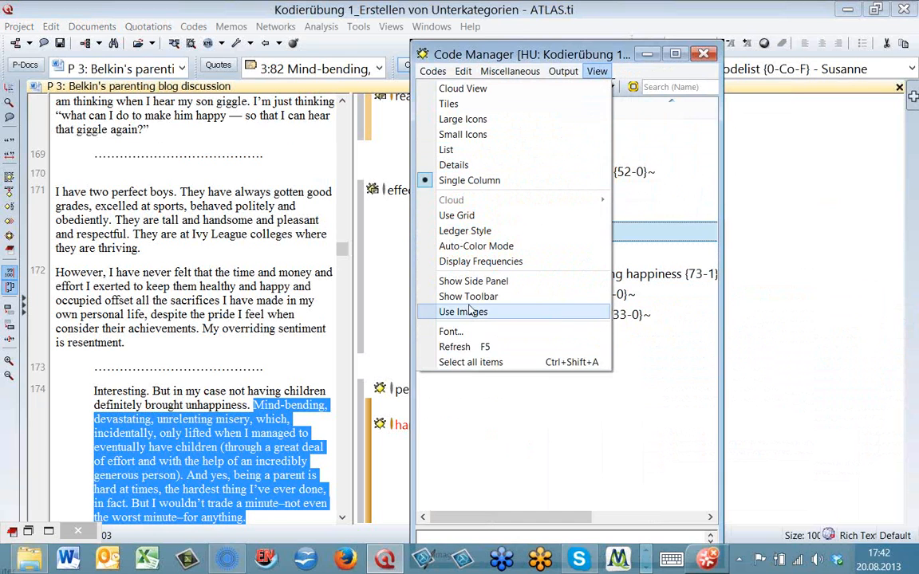
pyautogui.click(456, 282)
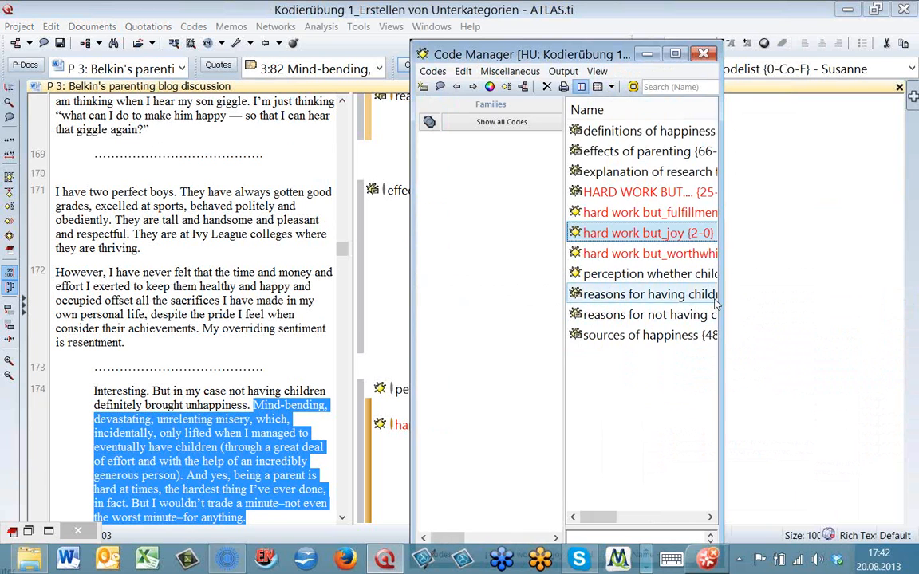
pyautogui.moveTo(723, 294); pyautogui.dragTo(811, 294)
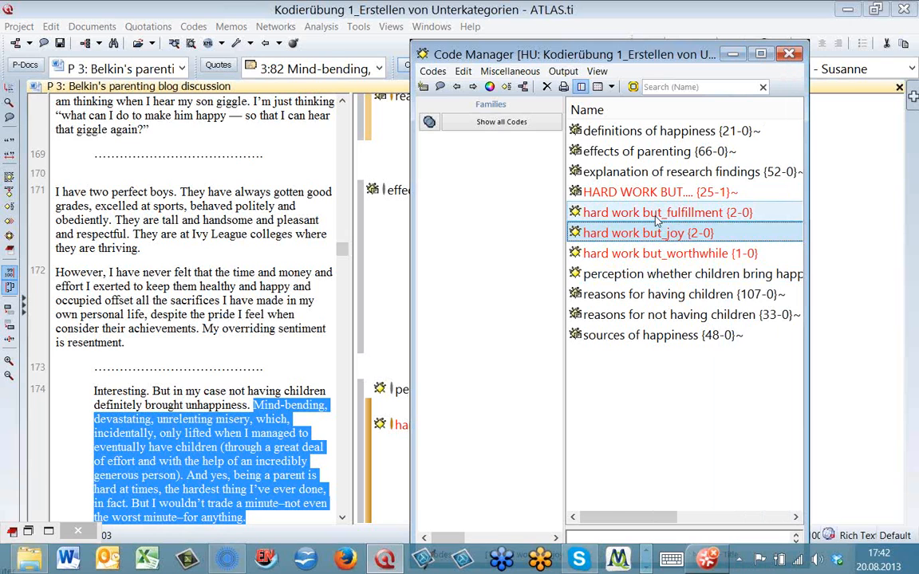
# - Create a code family named "hard work but" from "HARD WORK BUT...." and its three subcodes
pyautogui.click(630, 193)
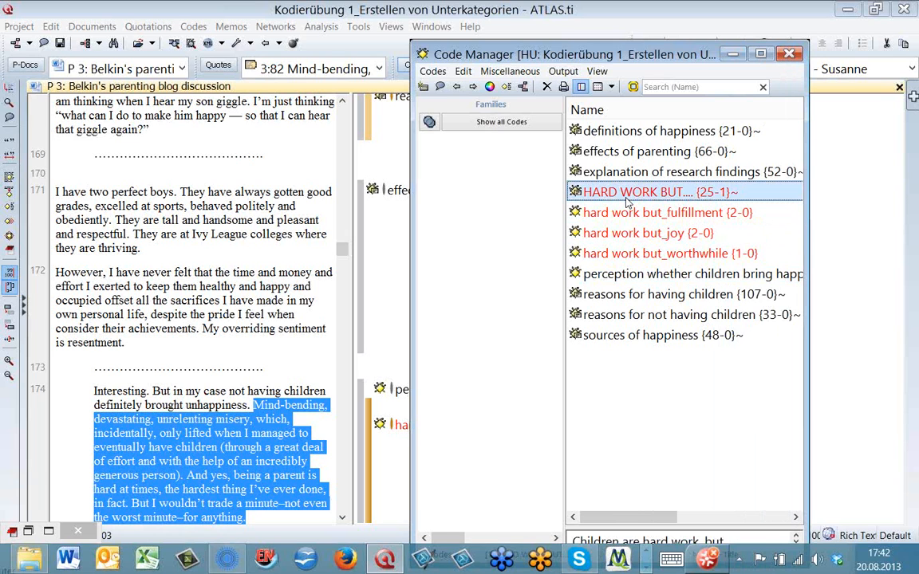
pyautogui.keyDown('shift'); pyautogui.click(646, 253); pyautogui.keyUp('shift')
pyautogui.moveTo(595, 194); pyautogui.dragTo(522, 213)
pyautogui.write('hard work but')
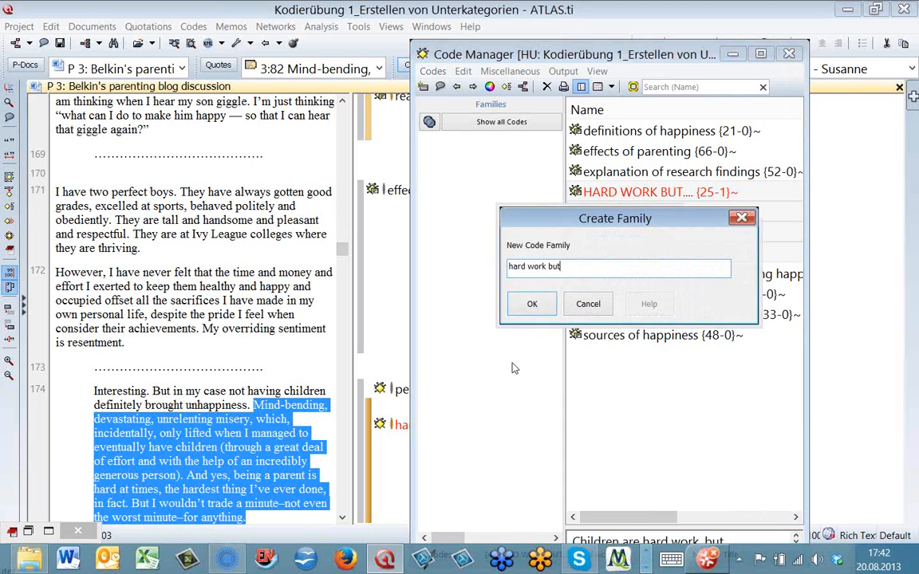
pyautogui.click(533, 304)
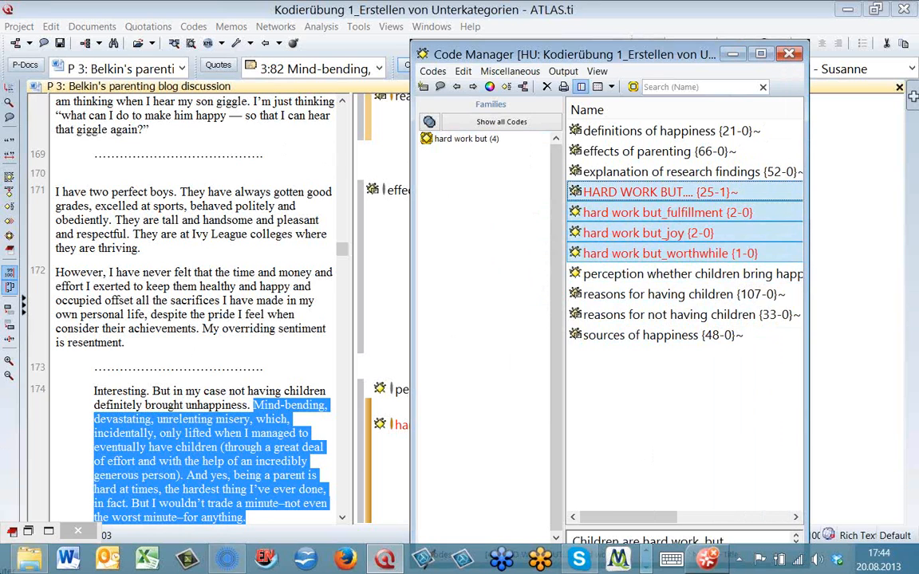
# - Open the project file "Kodierübung 2_Erstellen von Kategorien.hpr7" from the Projekte folder and maximize its window
pyautogui.click(36, 560)
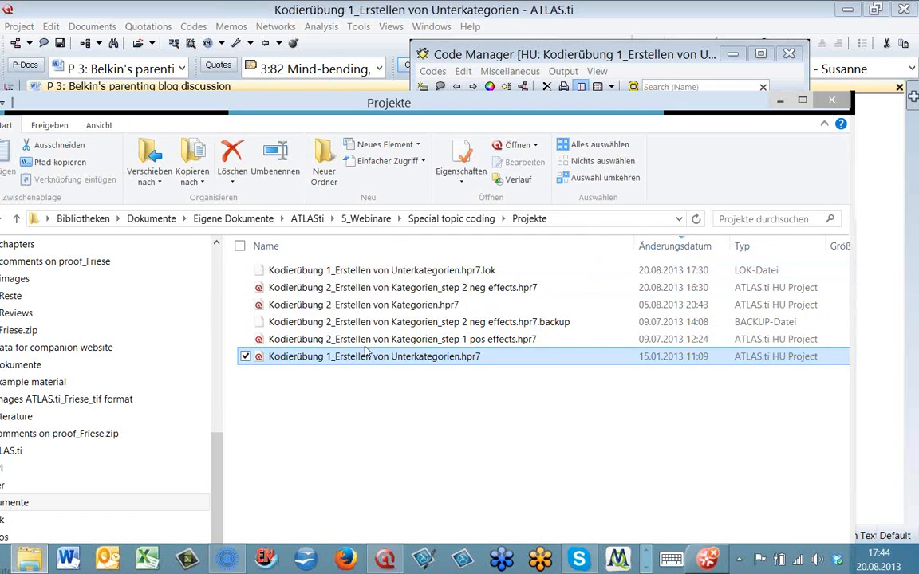
pyautogui.doubleClick(359, 314)
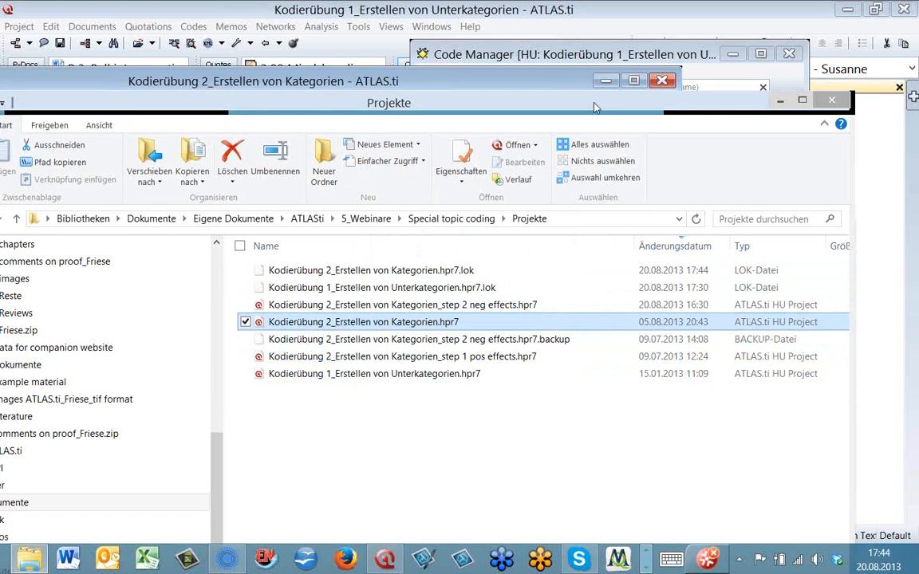
pyautogui.moveTo(589, 110); pyautogui.dragTo(452, 255)
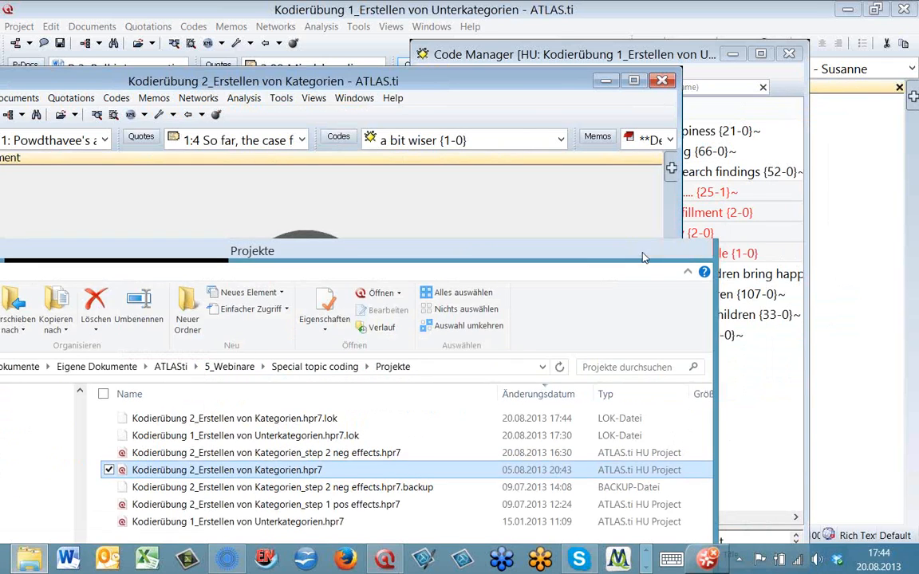
pyautogui.click(643, 248)
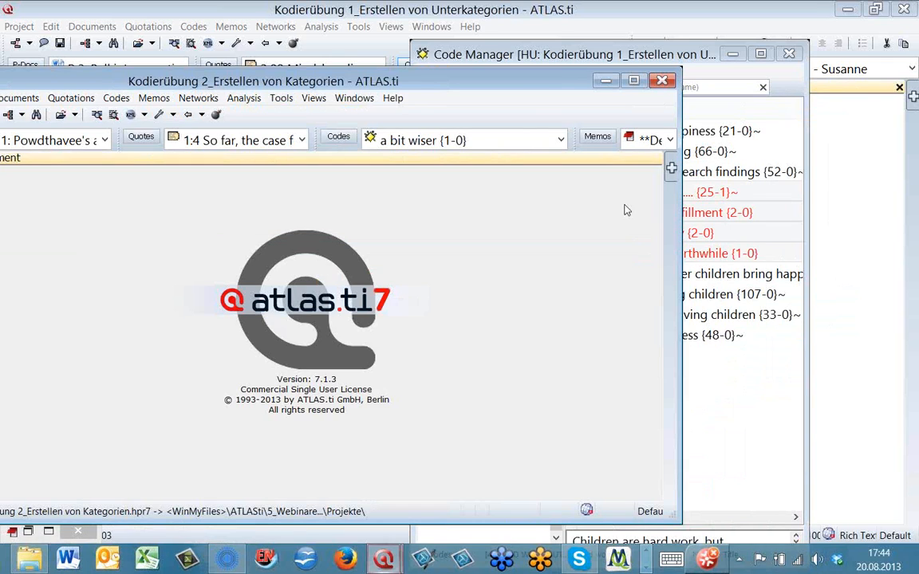
pyautogui.click(632, 81)
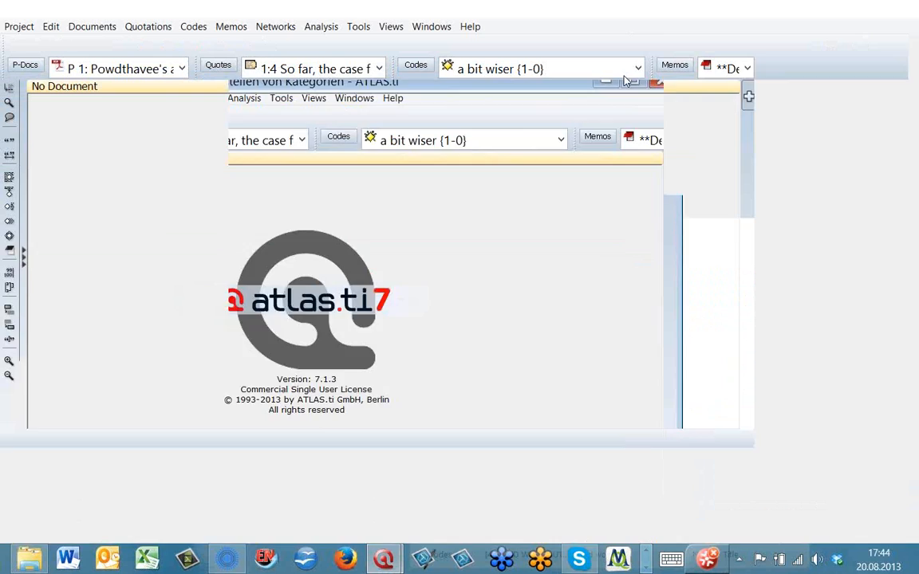
# - Open the Code Manager of the project "Kodierübung 2_Erstellen von Kategorien" and move it clear of the main window's edge
pyautogui.click(415, 66)
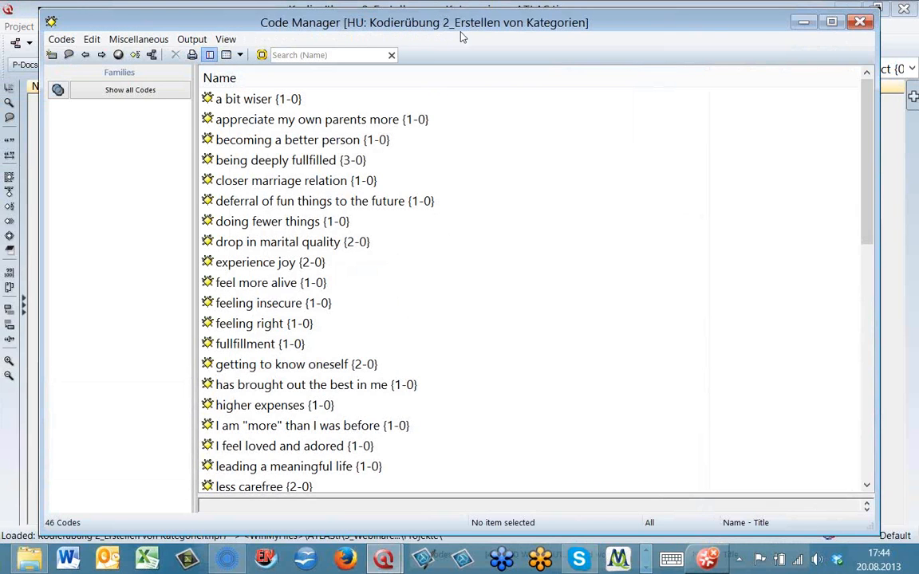
pyautogui.moveTo(417, 28); pyautogui.dragTo(457, 30)
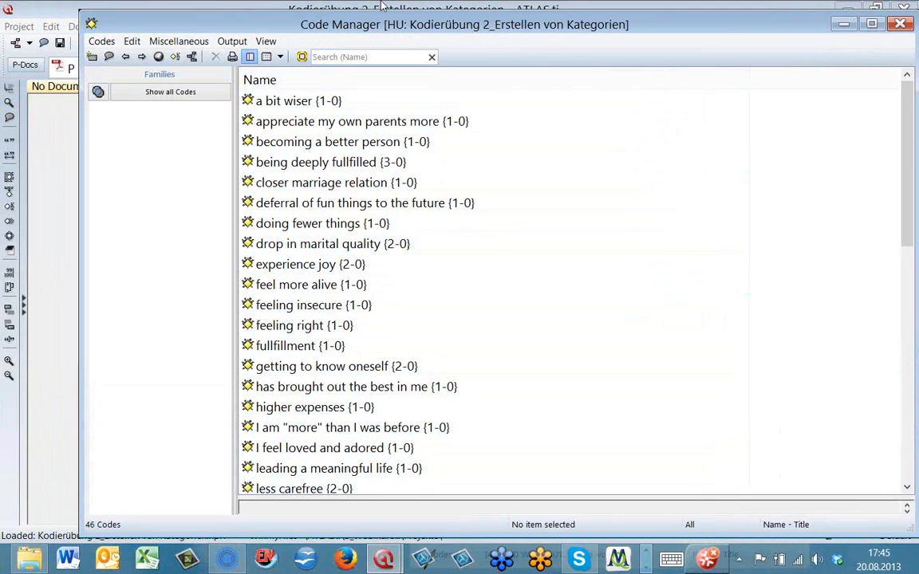
pyautogui.moveTo(426, 28); pyautogui.dragTo(504, 26)
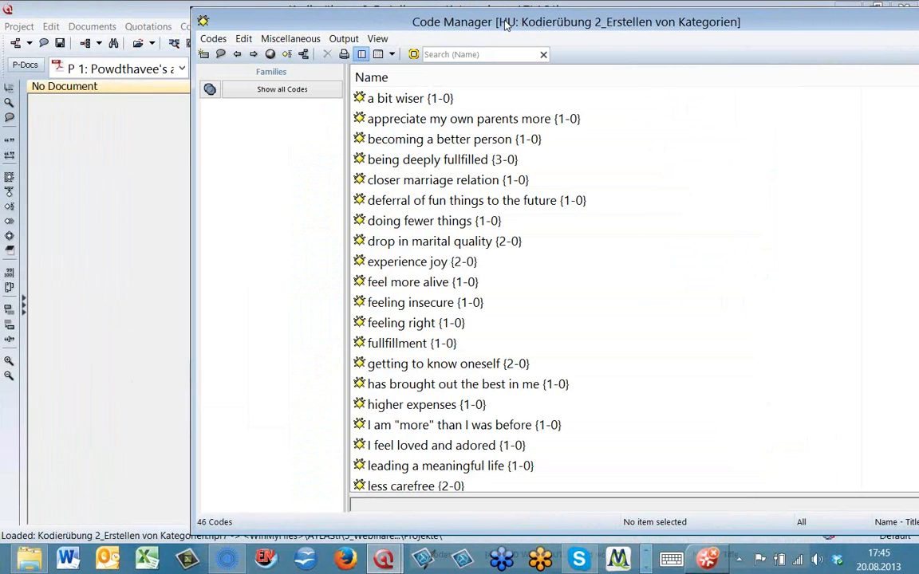
# - Create a code family named "effects of parenting pos" from the positive-effect codes in the list between "a bit wiser" and "leading a meaningful life"
pyautogui.click(434, 98)
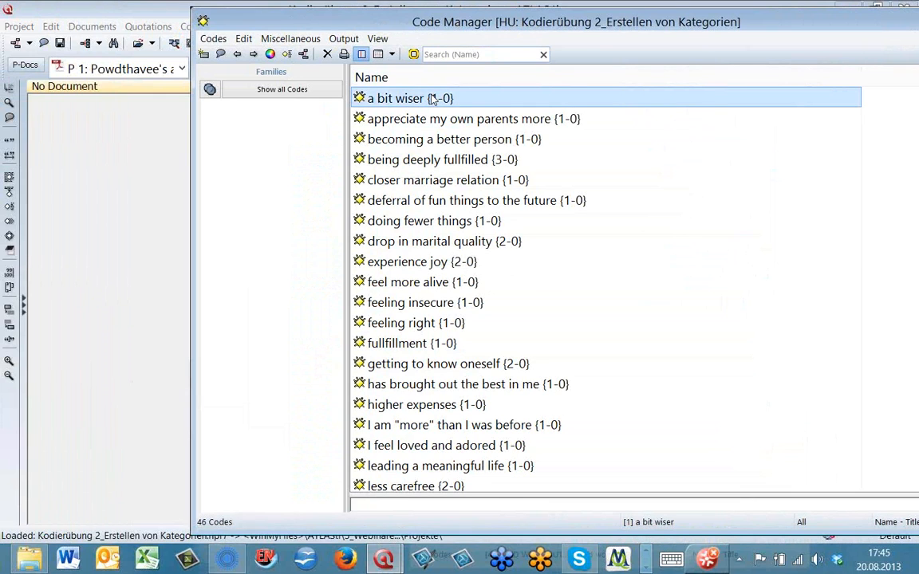
pyautogui.keyDown('ctrl'); pyautogui.click(439, 120); pyautogui.keyUp('ctrl')
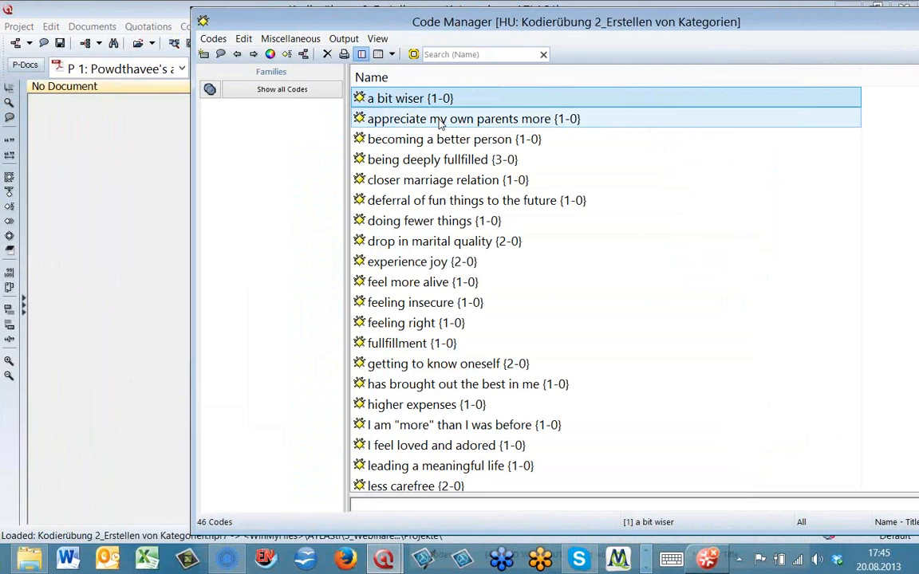
pyautogui.keyDown('ctrl'); pyautogui.click(438, 139); pyautogui.keyUp('ctrl')
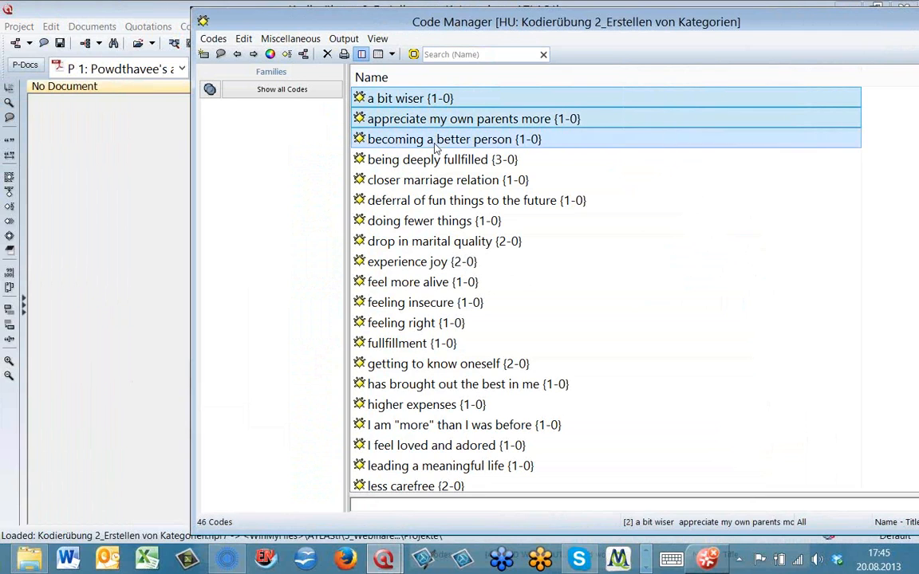
pyautogui.keyDown('ctrl'); pyautogui.click(432, 160); pyautogui.keyUp('ctrl')
pyautogui.keyDown('ctrl'); pyautogui.click(436, 181); pyautogui.keyUp('ctrl')
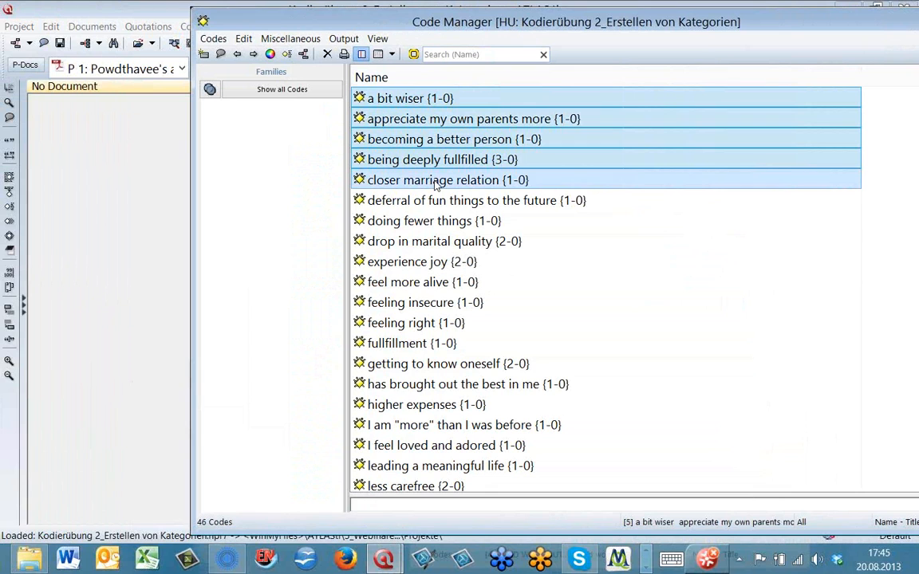
pyautogui.keyDown('ctrl'); pyautogui.click(524, 265); pyautogui.keyUp('ctrl')
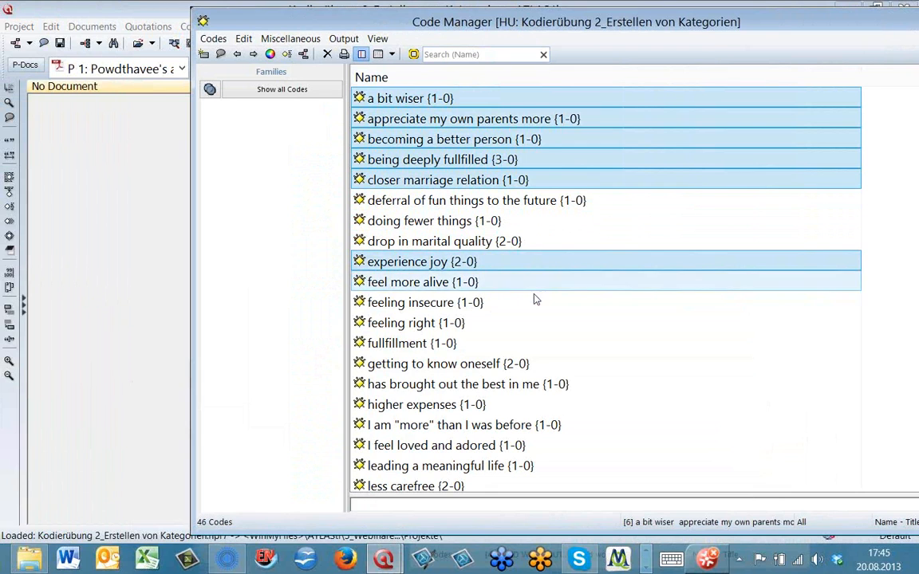
pyautogui.keyDown('ctrl'); pyautogui.click(526, 286); pyautogui.keyUp('ctrl')
pyautogui.keyDown('ctrl'); pyautogui.click(531, 326); pyautogui.keyUp('ctrl')
pyautogui.keyDown('ctrl'); pyautogui.click(528, 345); pyautogui.keyUp('ctrl')
pyautogui.keyDown('ctrl'); pyautogui.click(537, 363); pyautogui.keyUp('ctrl')
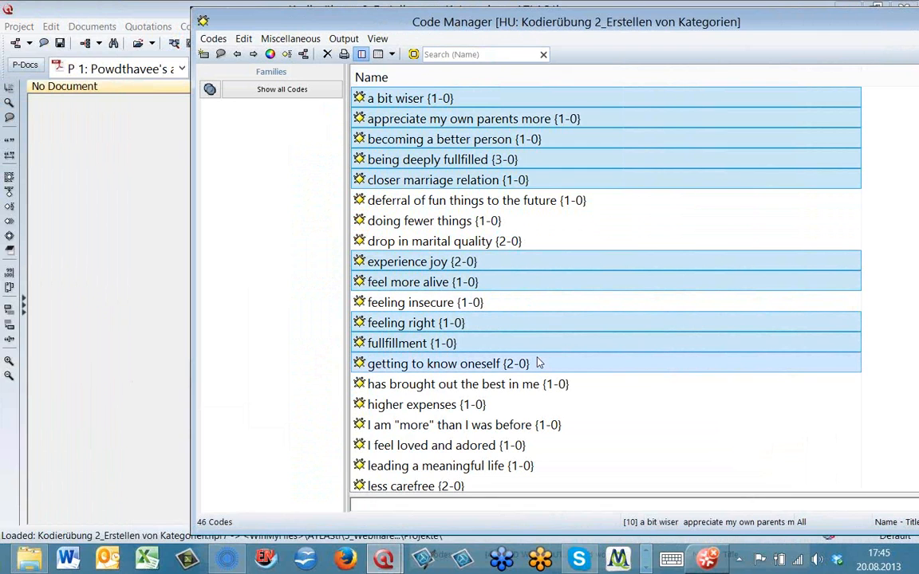
pyautogui.keyDown('ctrl'); pyautogui.click(543, 385); pyautogui.keyUp('ctrl')
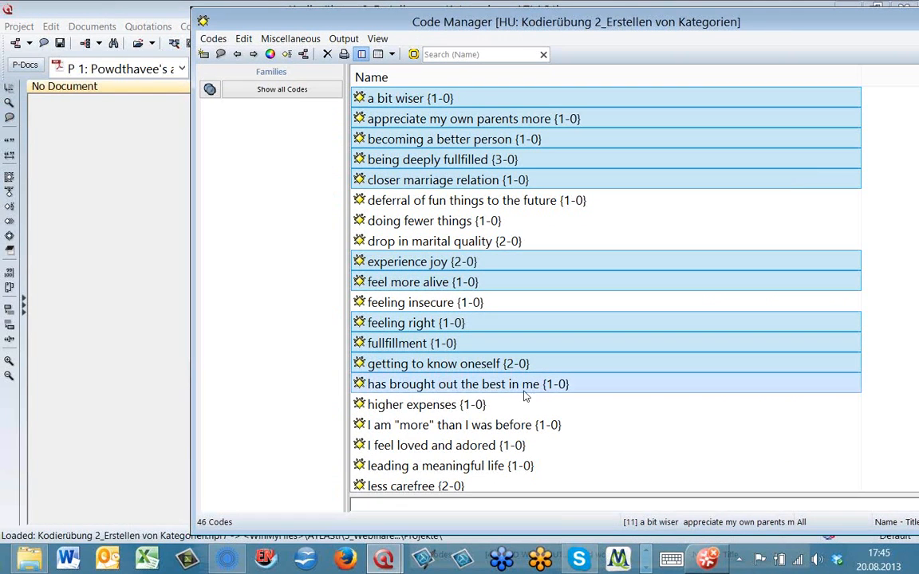
pyautogui.keyDown('ctrl'); pyautogui.click(556, 428); pyautogui.keyUp('ctrl')
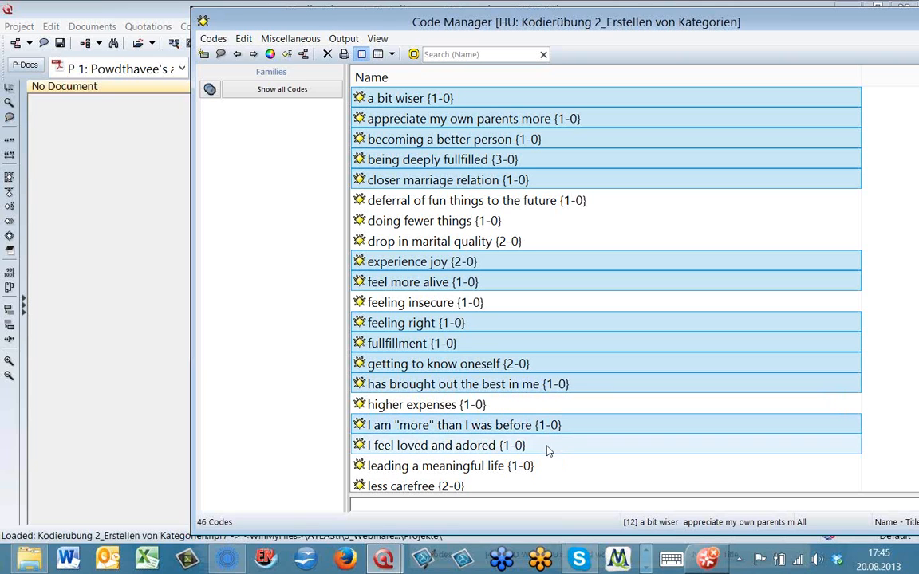
pyautogui.keyDown('ctrl'); pyautogui.click(547, 451); pyautogui.keyUp('ctrl')
pyautogui.keyDown('ctrl'); pyautogui.click(547, 466); pyautogui.keyUp('ctrl')
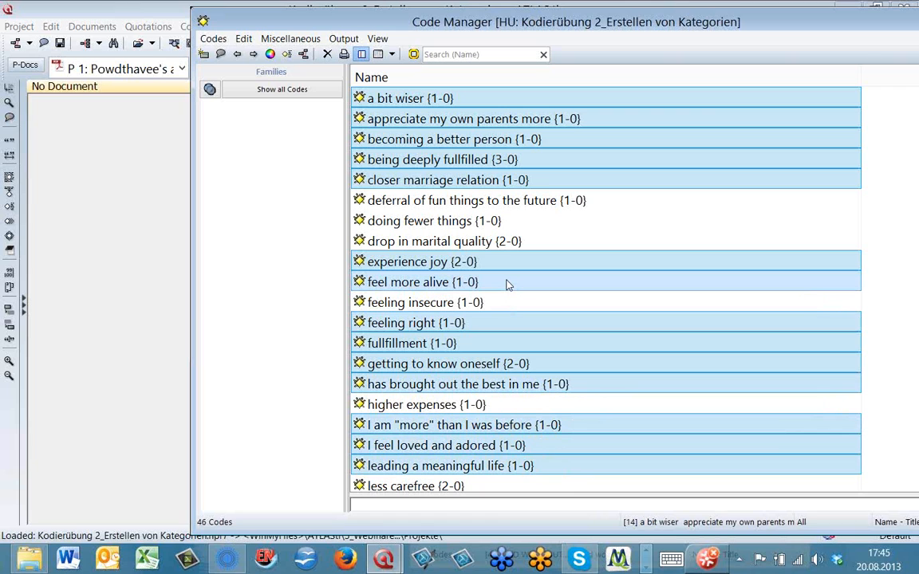
pyautogui.moveTo(507, 285); pyautogui.dragTo(261, 229)
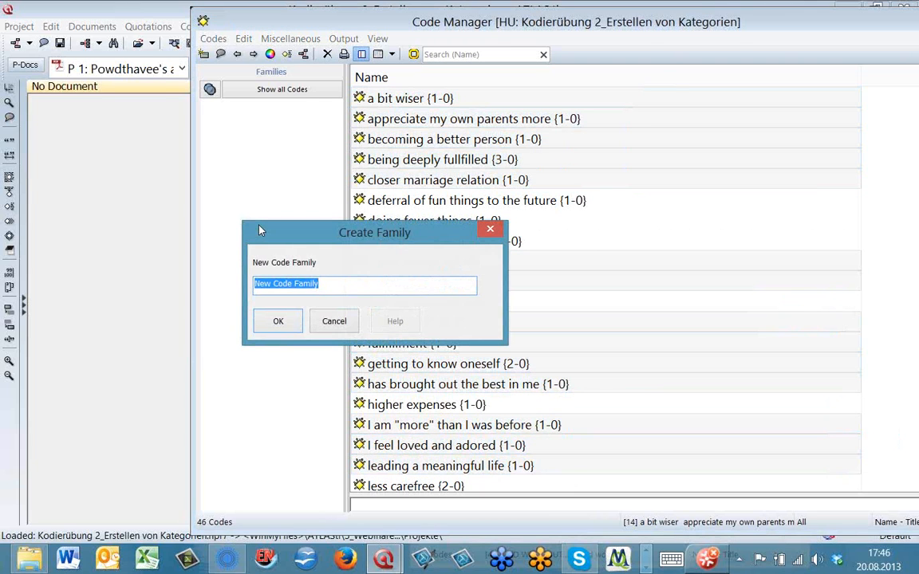
pyautogui.write('ef')
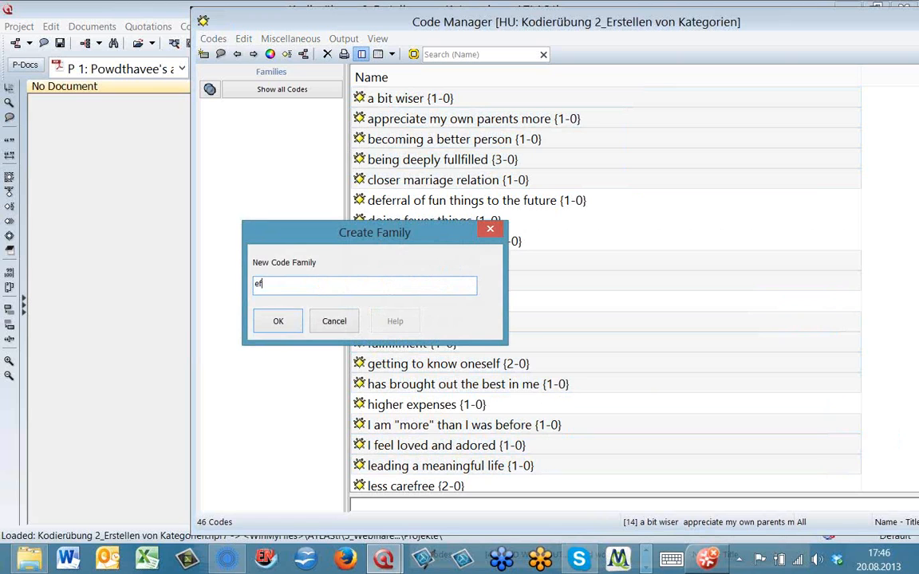
pyautogui.write('fects of parenting pos')
pyautogui.press('Return')
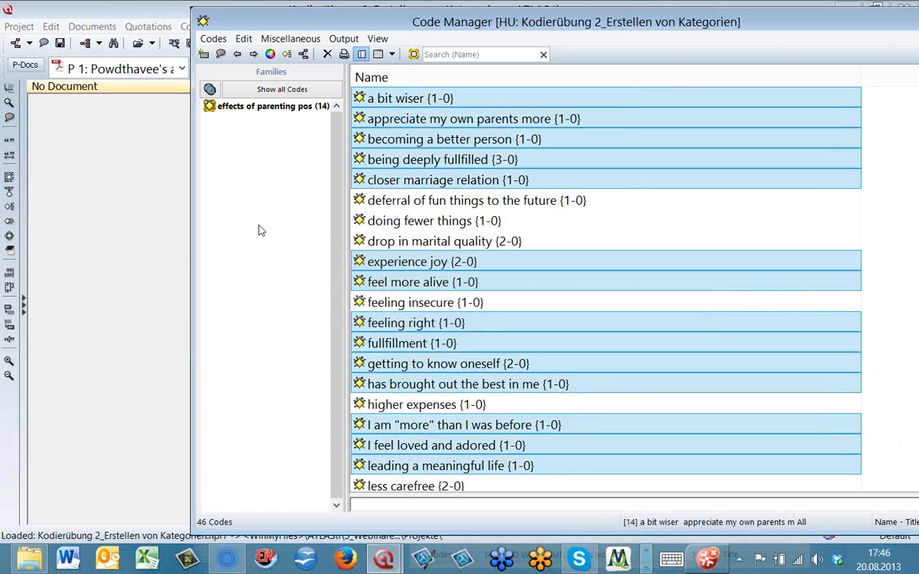
pyautogui.click(259, 231)
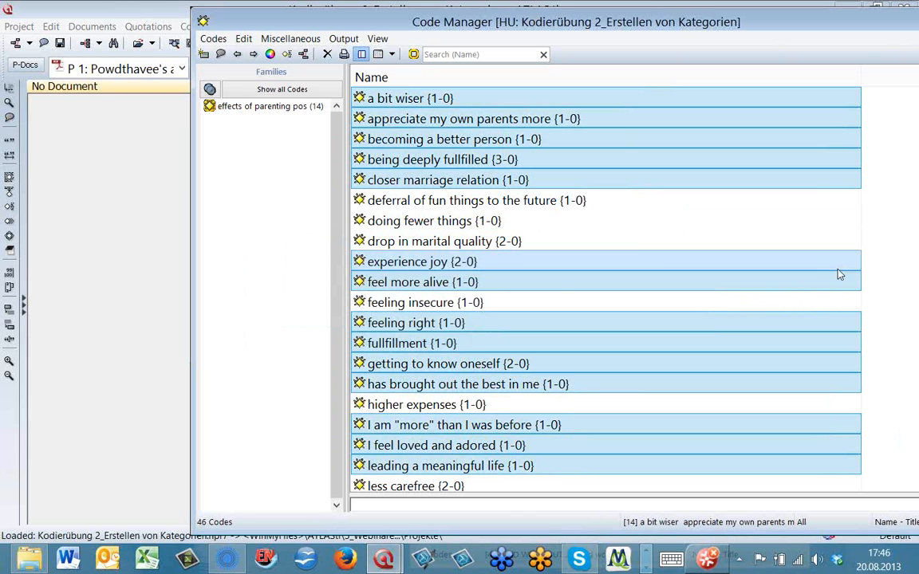
# - Add "love my partner more", "more accurate self-perception", "more mature", "personal growth", "questioning yourself, your life and values", "richer life" and "understanding own parents better" to the family
pyautogui.scroll(-3, 691, 291)
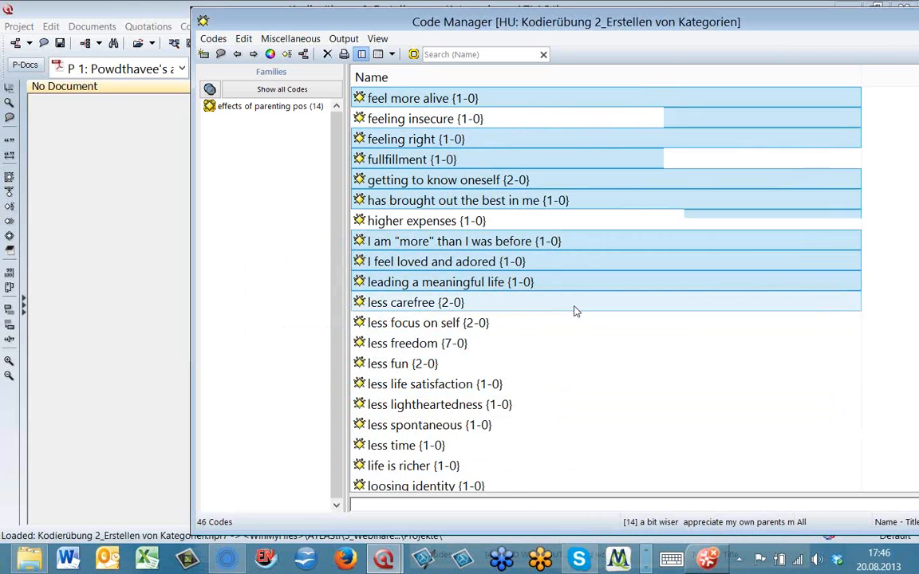
pyautogui.scroll(-1, 577, 309)
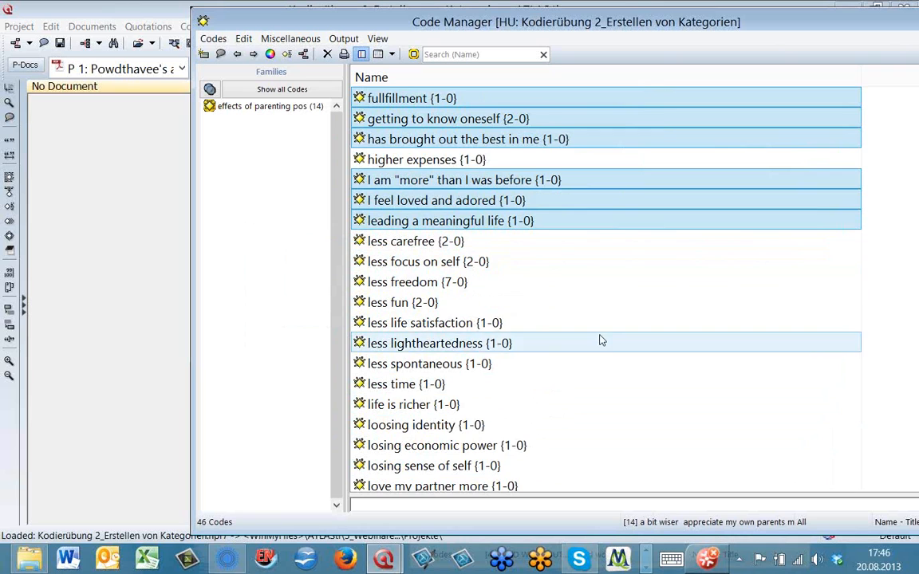
pyautogui.scroll(-3, 600, 341)
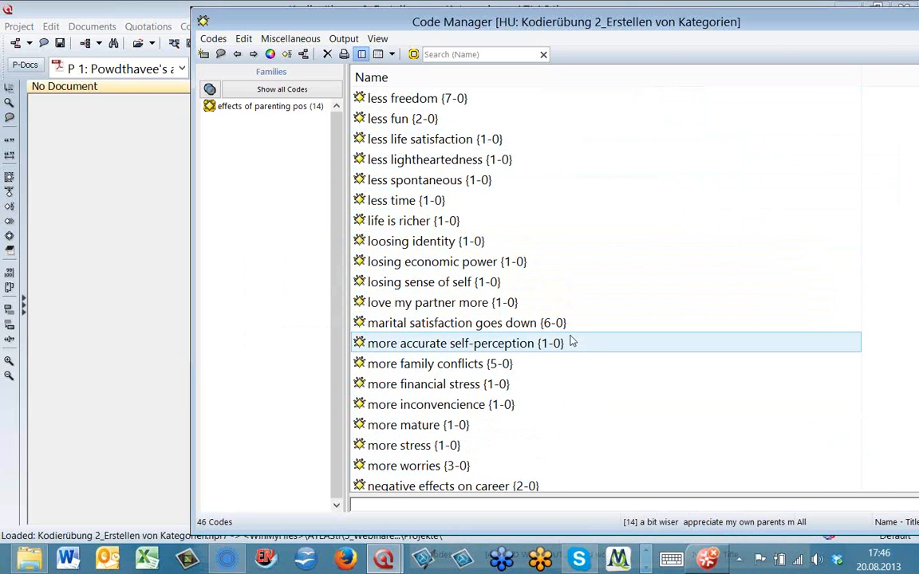
pyautogui.click(568, 343)
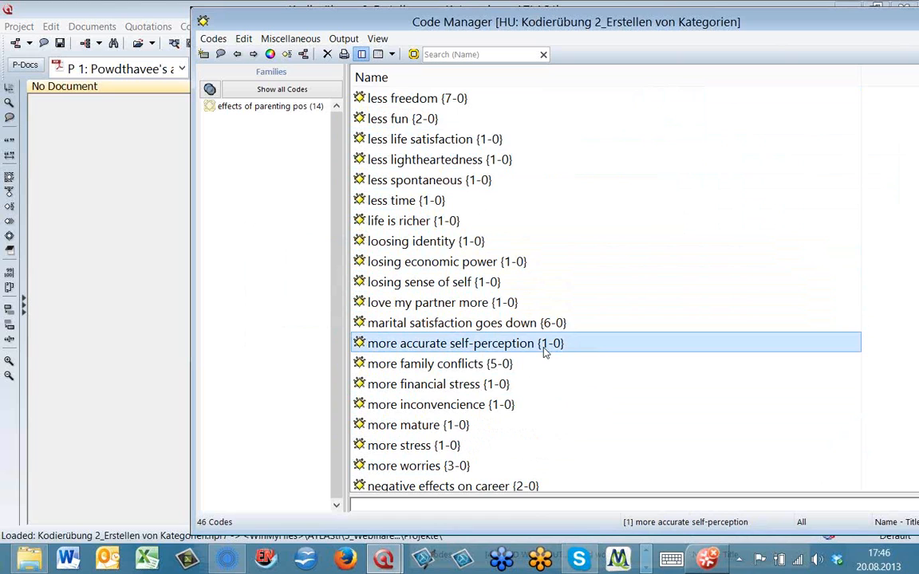
pyautogui.keyDown('ctrl'); pyautogui.click(478, 303); pyautogui.keyUp('ctrl')
pyautogui.keyDown('ctrl'); pyautogui.click(483, 425); pyautogui.keyUp('ctrl')
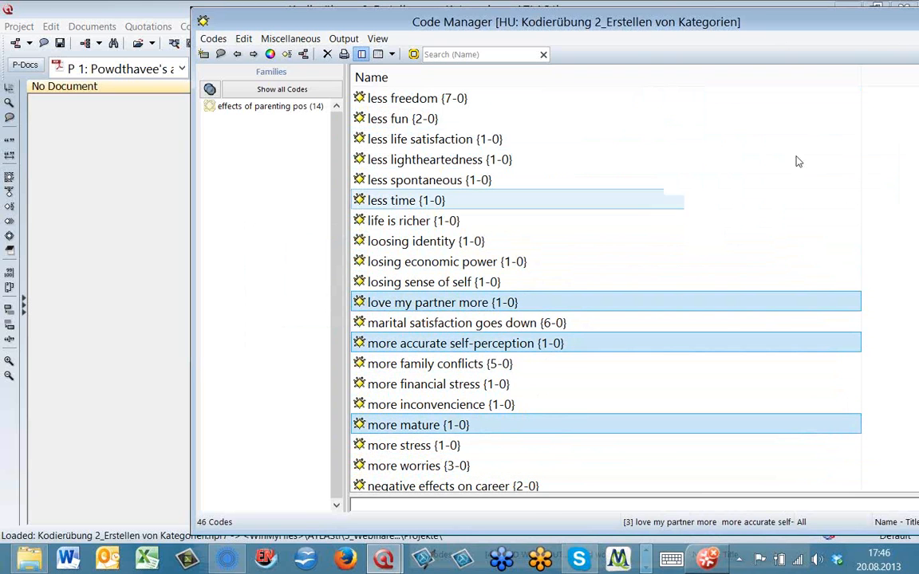
pyautogui.moveTo(593, 22); pyautogui.dragTo(463, 16)
pyautogui.scroll(-2, 907, 413)
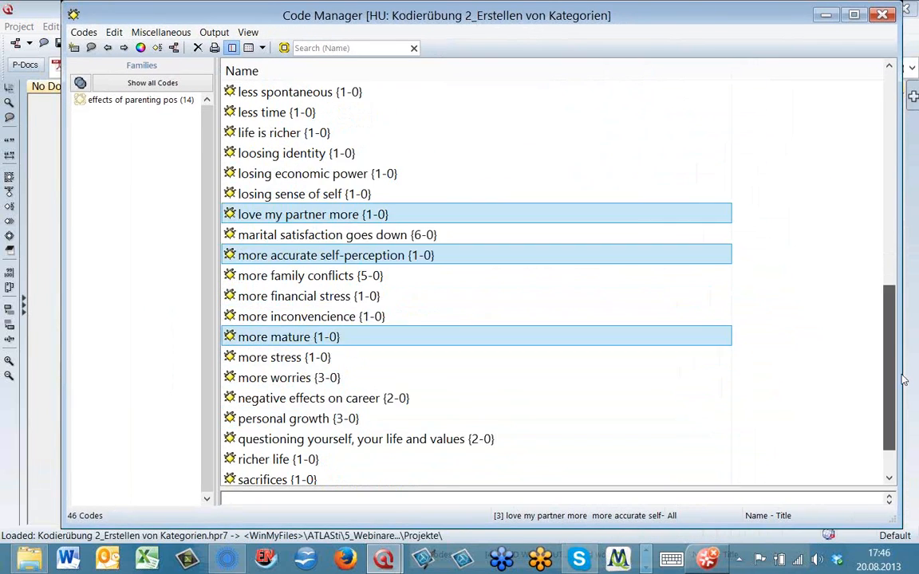
pyautogui.keyDown('ctrl'); pyautogui.click(333, 380); pyautogui.keyUp('ctrl')
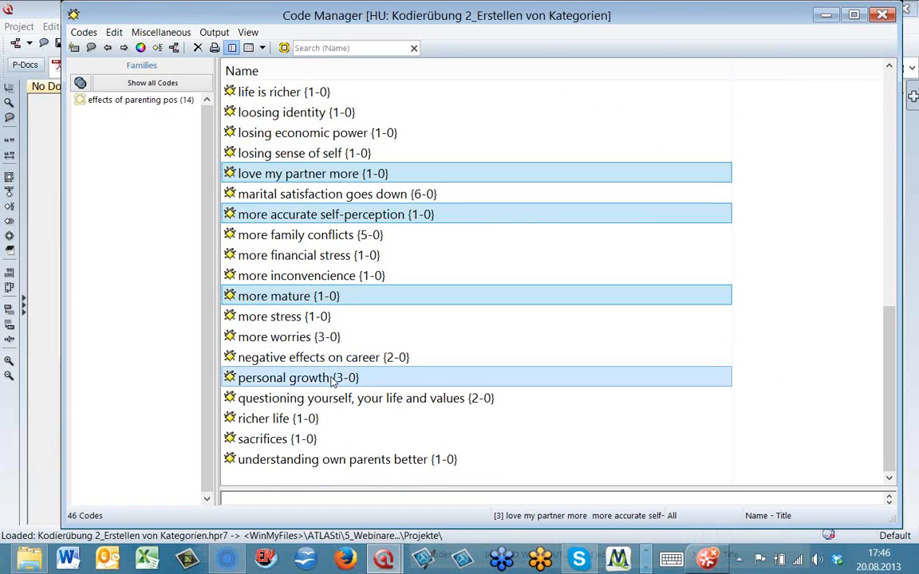
pyautogui.keyDown('ctrl'); pyautogui.click(348, 400); pyautogui.keyUp('ctrl')
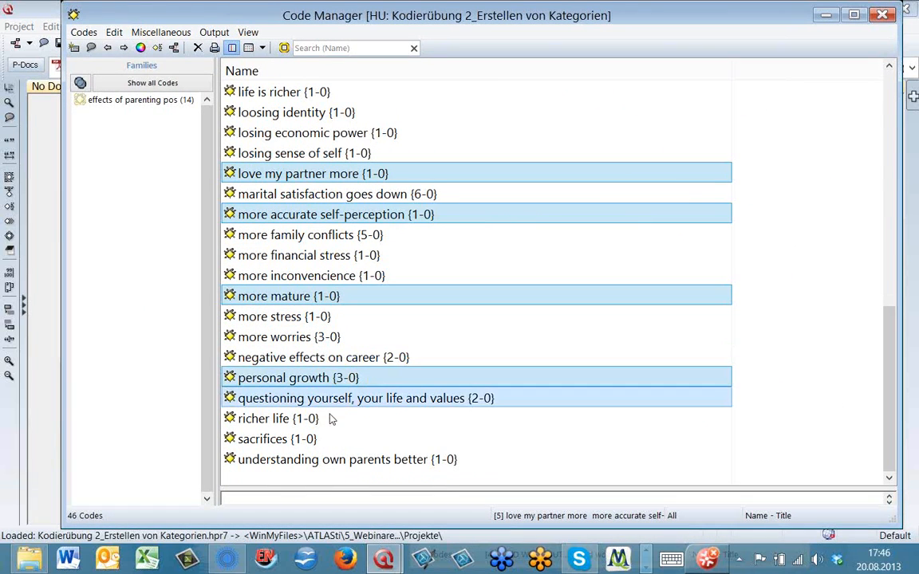
pyautogui.keyDown('ctrl'); pyautogui.click(330, 419); pyautogui.keyUp('ctrl')
pyautogui.keyDown('ctrl'); pyautogui.click(335, 461); pyautogui.keyUp('ctrl')
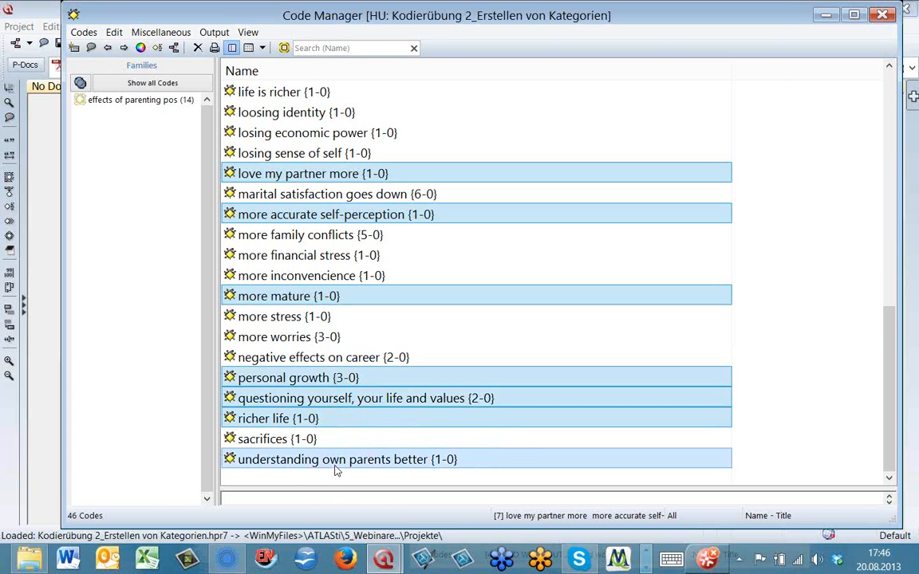
pyautogui.moveTo(373, 16); pyautogui.dragTo(536, 48)
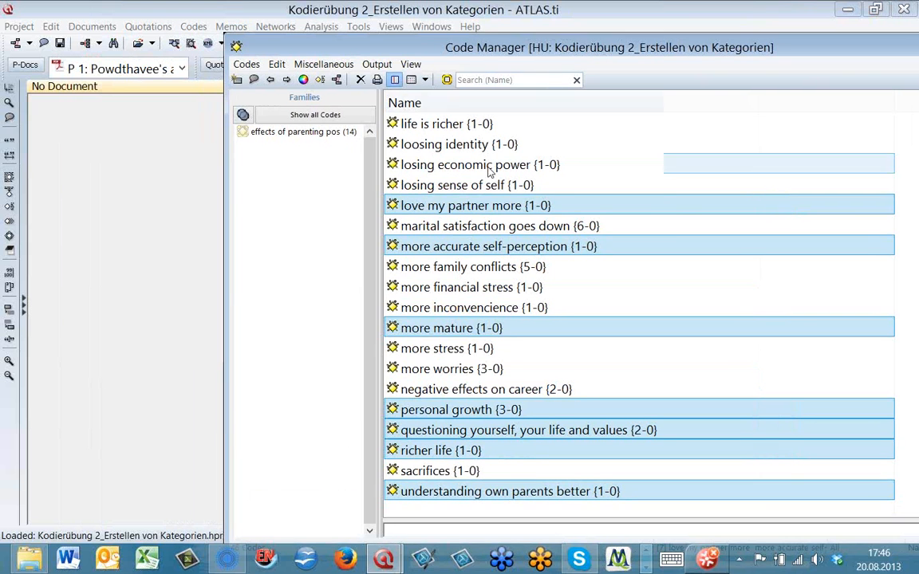
pyautogui.moveTo(444, 215); pyautogui.dragTo(302, 134)
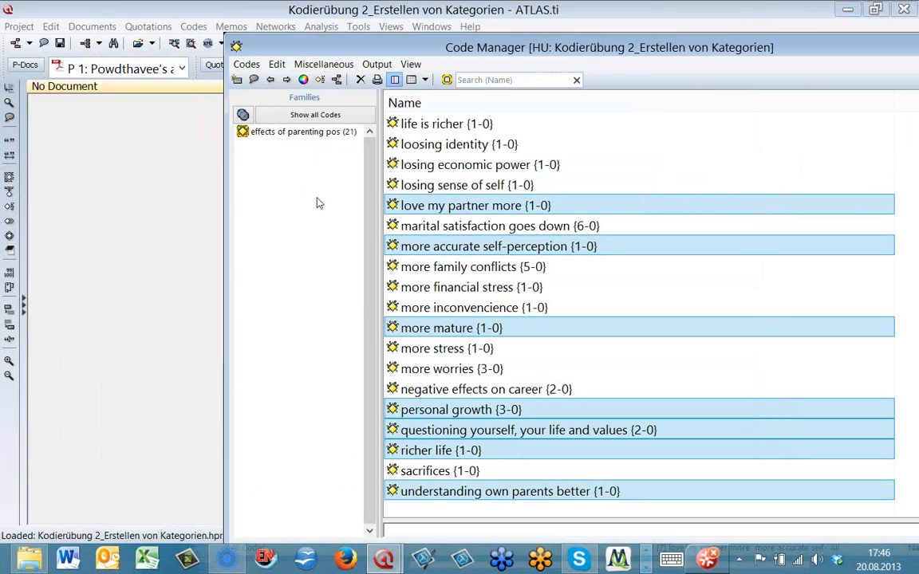
# - List only the codes of the "effects of parenting pos" family and reposition the Code Manager so the whole window is in view
pyautogui.click(277, 139)
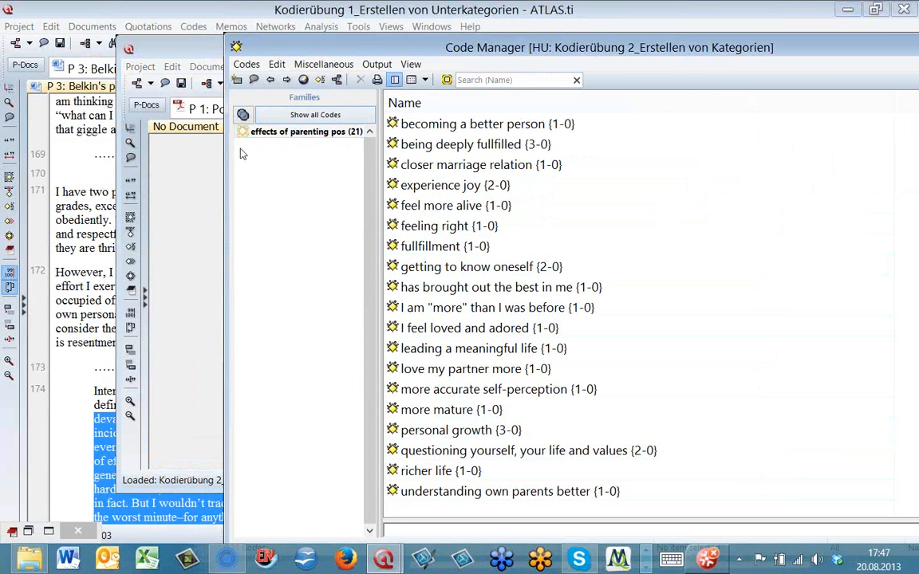
pyautogui.moveTo(228, 175); pyautogui.dragTo(369, 176)
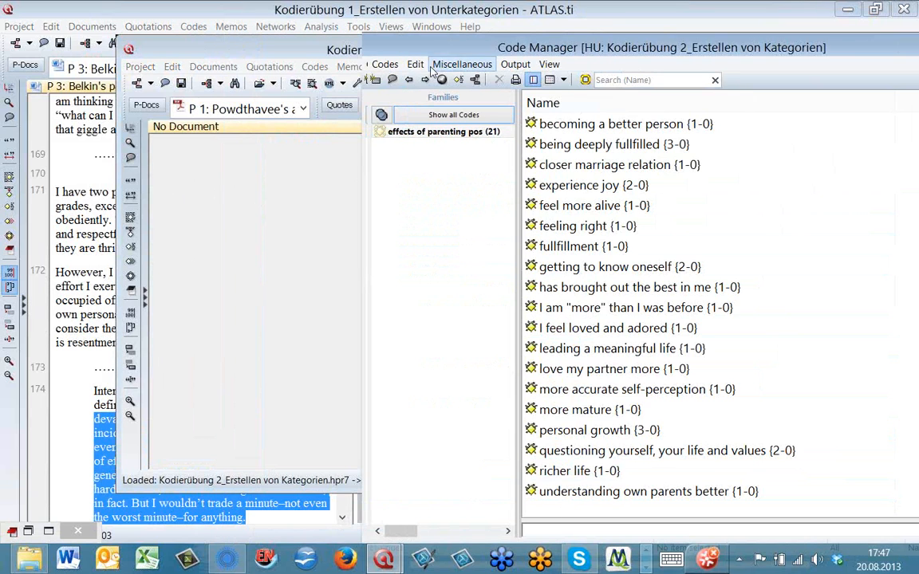
pyautogui.moveTo(407, 54); pyautogui.dragTo(209, 34)
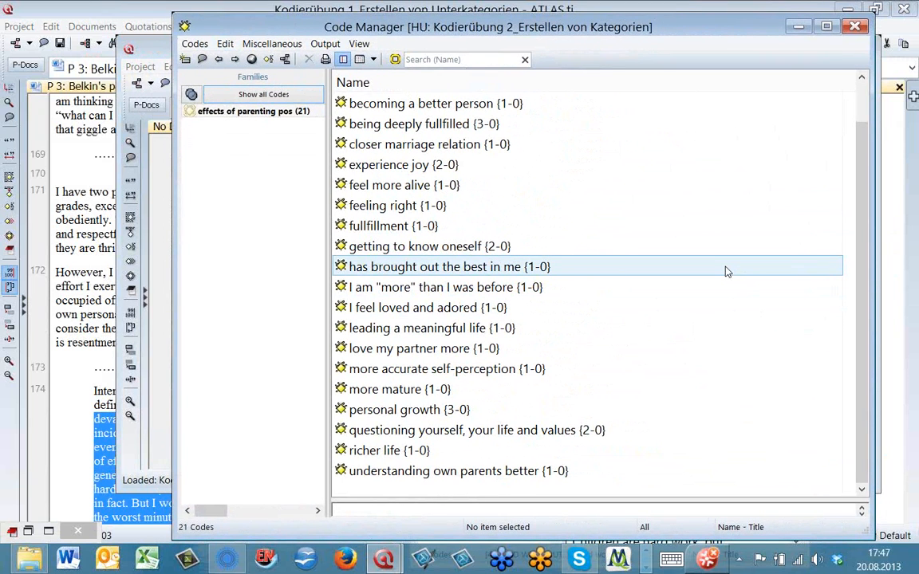
# - Set the "effects of parenting pos" family as the global filter and shift the Code Manager slightly
pyautogui.click(460, 410)
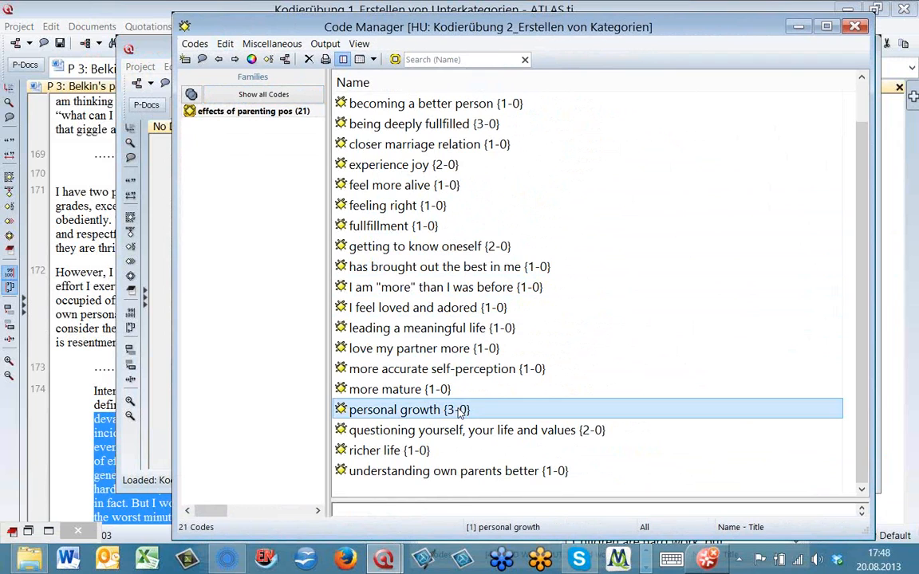
pyautogui.rightClick(266, 119)
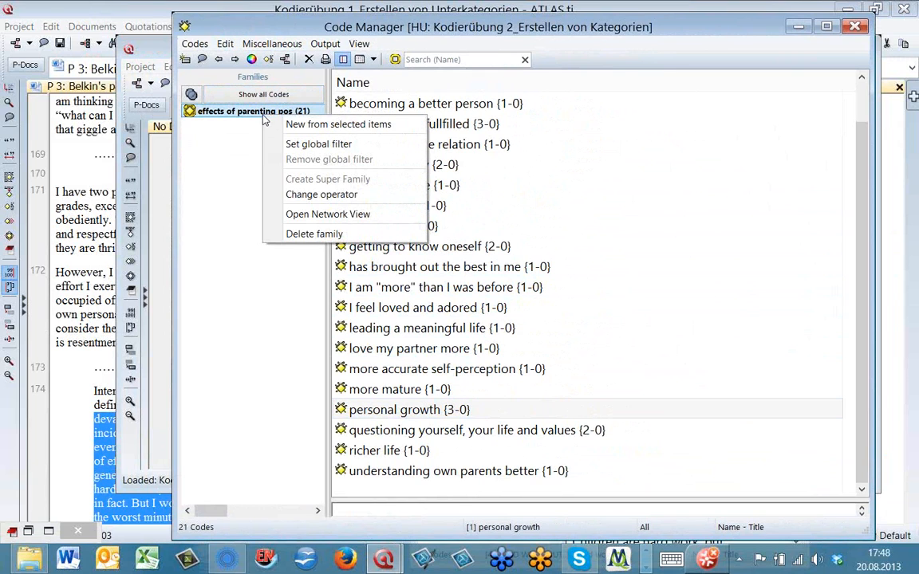
pyautogui.click(316, 145)
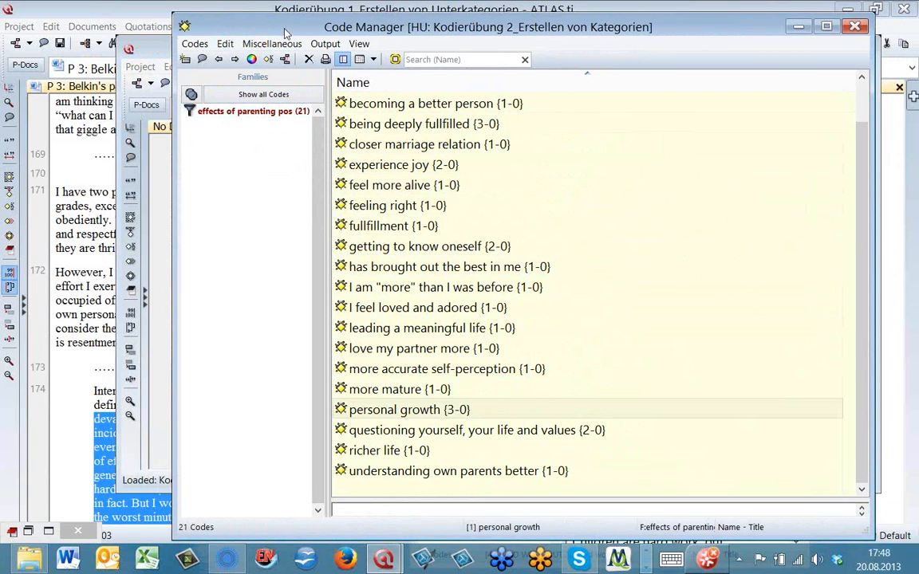
pyautogui.moveTo(305, 25); pyautogui.dragTo(339, 16)
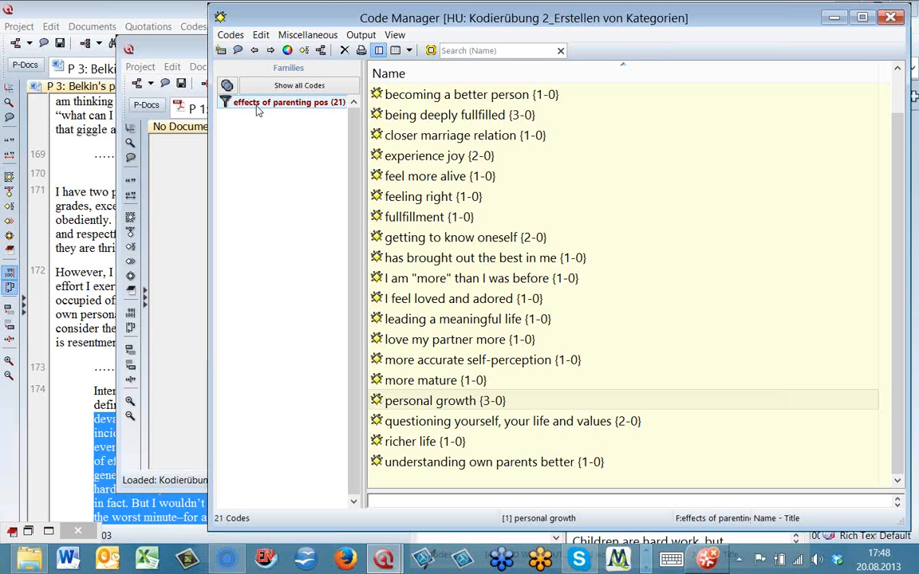
# - Open the Code Family Manager and examine which codes are inside and outside the "effects of parenting pos" family
pyautogui.click(428, 50)
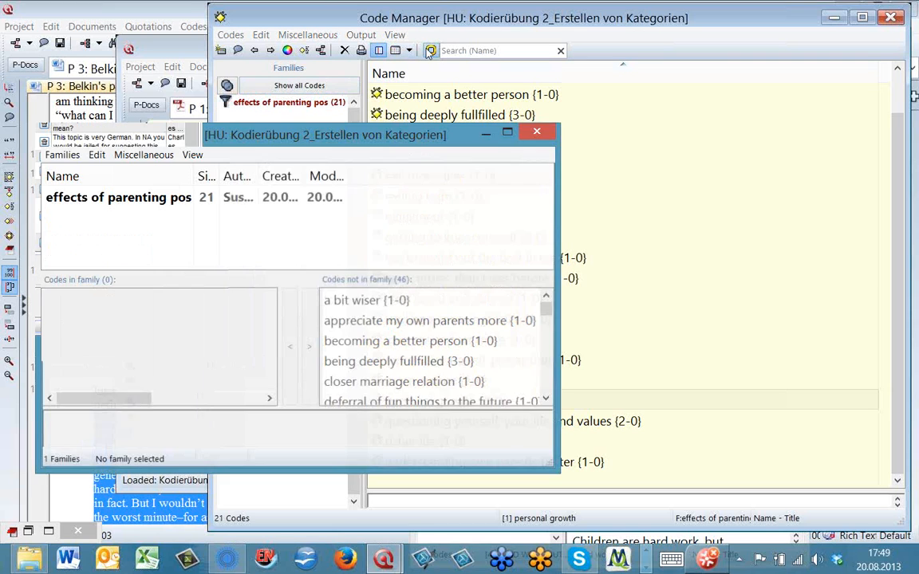
pyautogui.moveTo(457, 131); pyautogui.dragTo(685, 111)
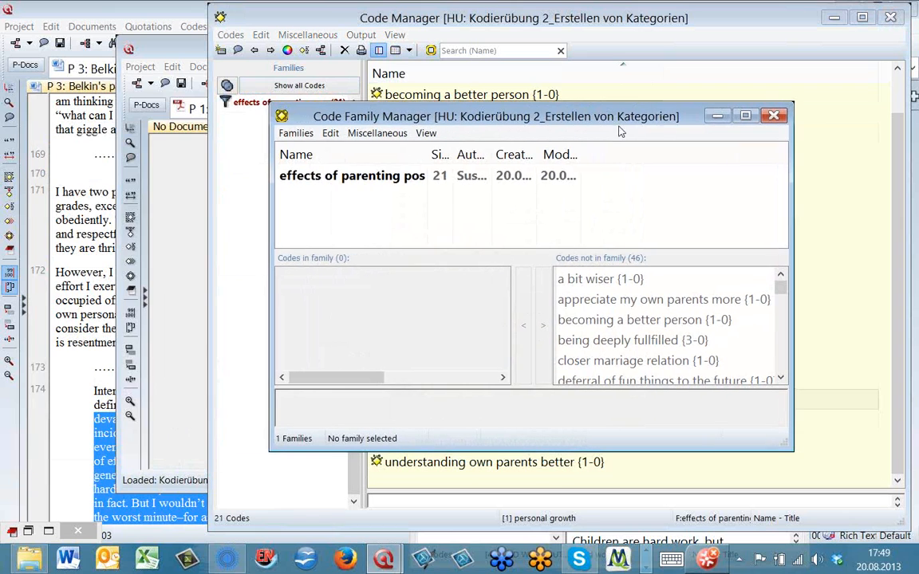
pyautogui.click(396, 180)
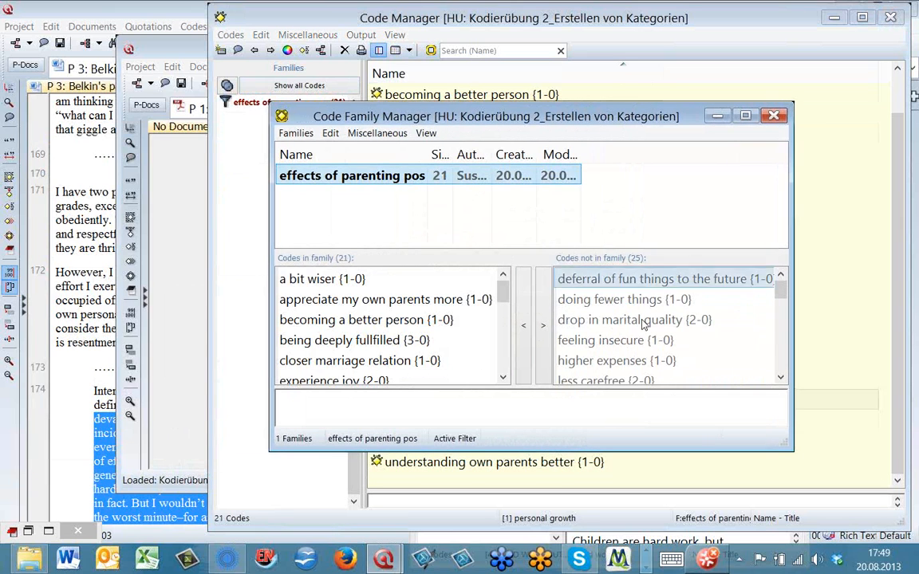
pyautogui.click(614, 340)
pyautogui.click(350, 183)
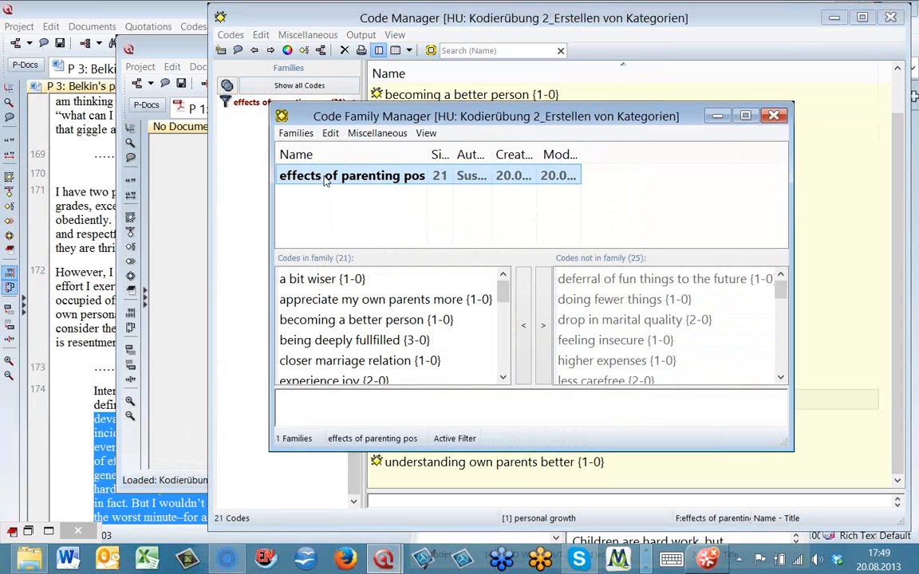
# - Close the Code Family Manager and choose "a bit wiser" and "becoming a better person" for merging into the "personal growth" code
pyautogui.moveTo(559, 116); pyautogui.dragTo(486, 243)
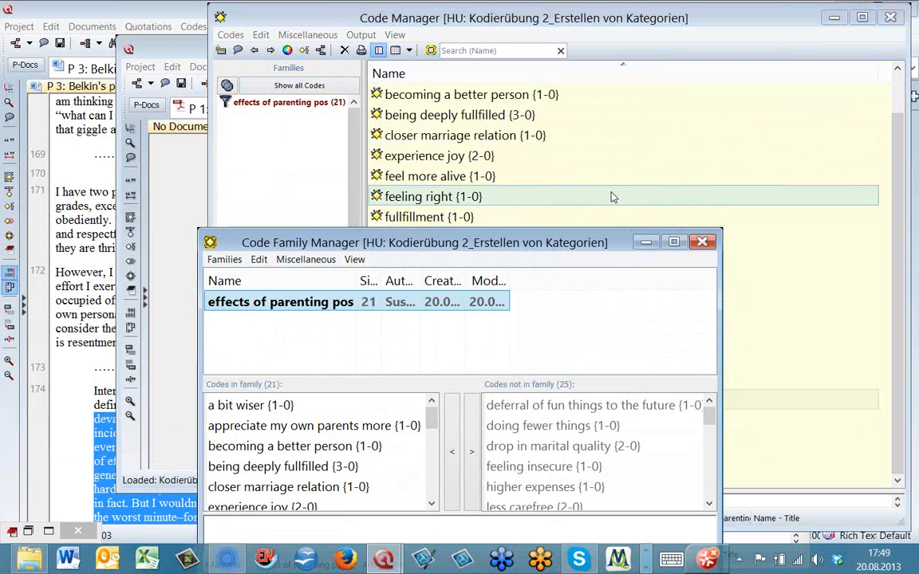
pyautogui.click(702, 243)
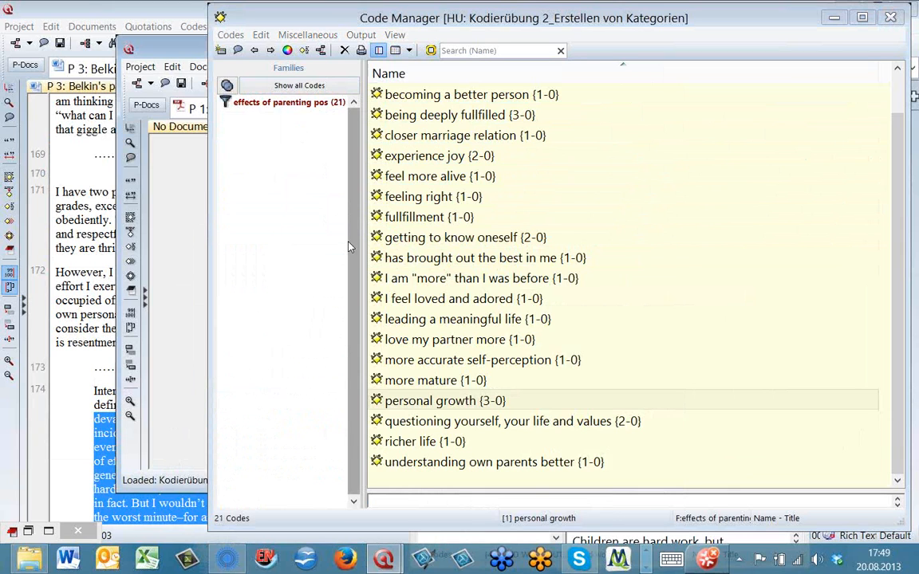
pyautogui.rightClick(440, 407)
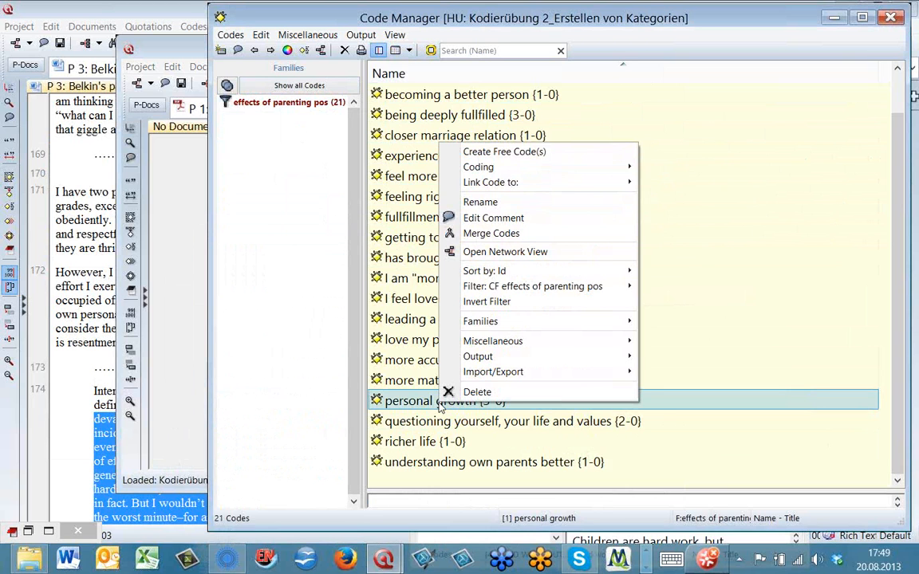
pyautogui.click(506, 235)
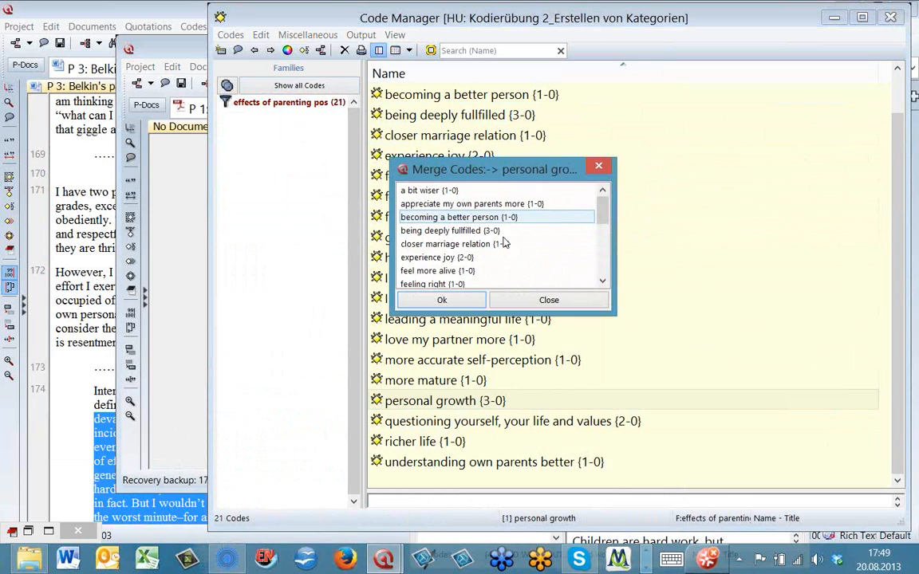
pyautogui.click(503, 244)
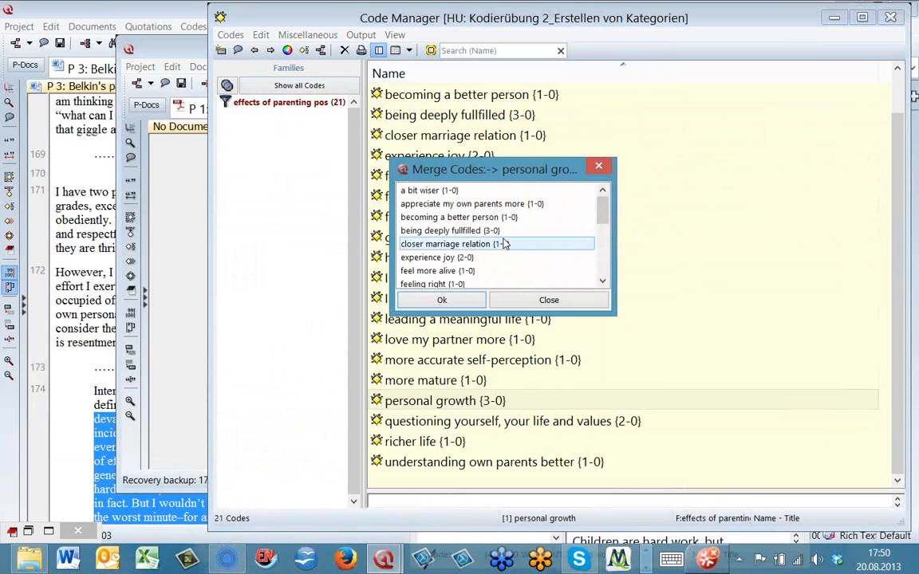
pyautogui.click(472, 204)
pyautogui.click(460, 191)
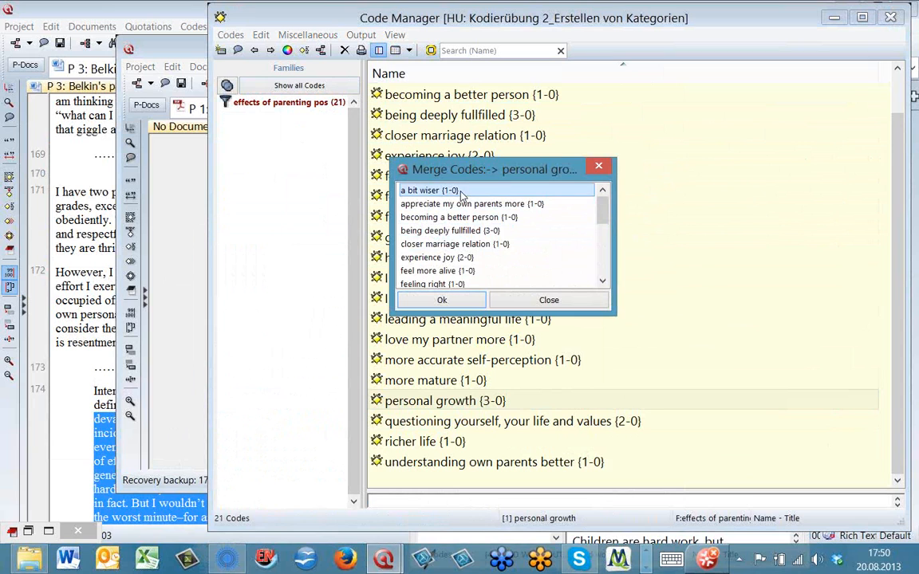
pyautogui.keyDown('ctrl'); pyautogui.click(462, 216); pyautogui.keyUp('ctrl')
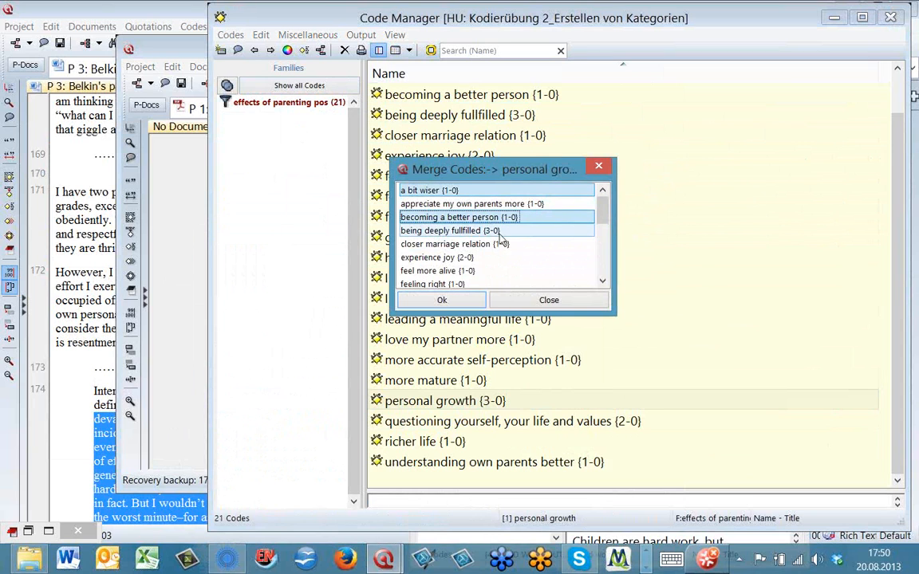
# - Add "getting to know oneself", "has brought out the best in me" and "I am "more" than I was before" to the merge selection
pyautogui.click(602, 282)
pyautogui.click(602, 283)
pyautogui.click(602, 282)
pyautogui.click(602, 282)
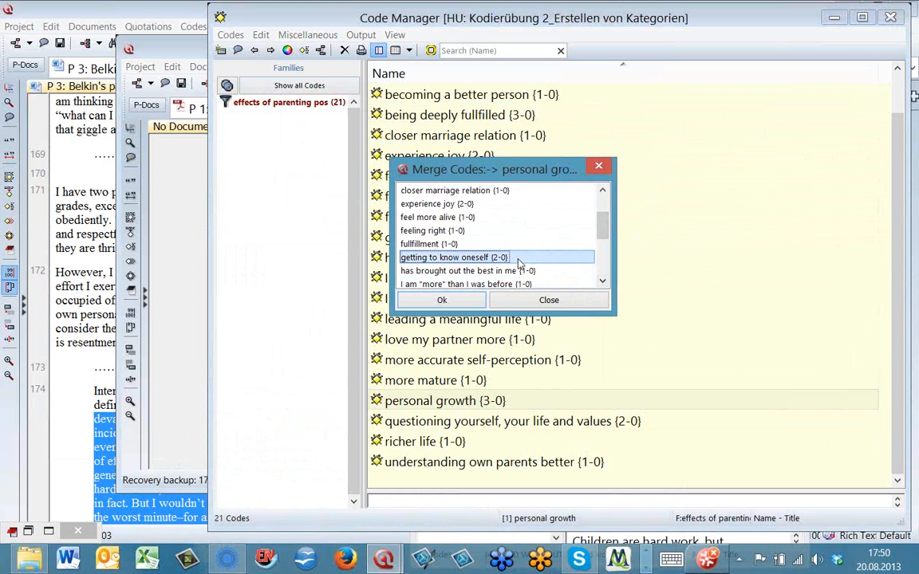
pyautogui.keyDown('ctrl'); pyautogui.click(564, 273); pyautogui.keyUp('ctrl')
pyautogui.keyDown('ctrl'); pyautogui.click(594, 284); pyautogui.keyUp('ctrl')
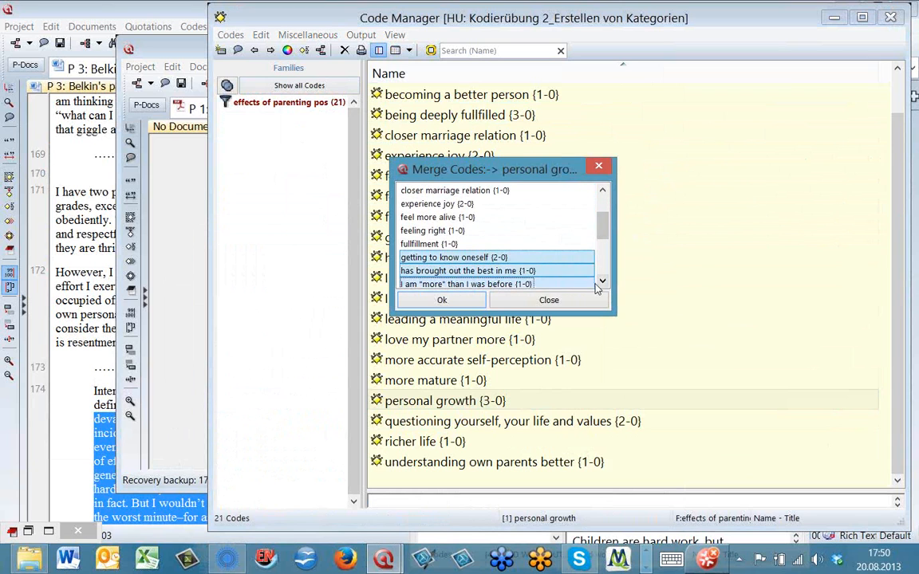
# - Add "more accurate self-perception" and "questioning yourself, your life and values" to the selection and merge all chosen codes into "personal growth"
pyautogui.click(602, 283)
pyautogui.click(602, 282)
pyautogui.click(602, 283)
pyautogui.click(602, 282)
pyautogui.click(602, 282)
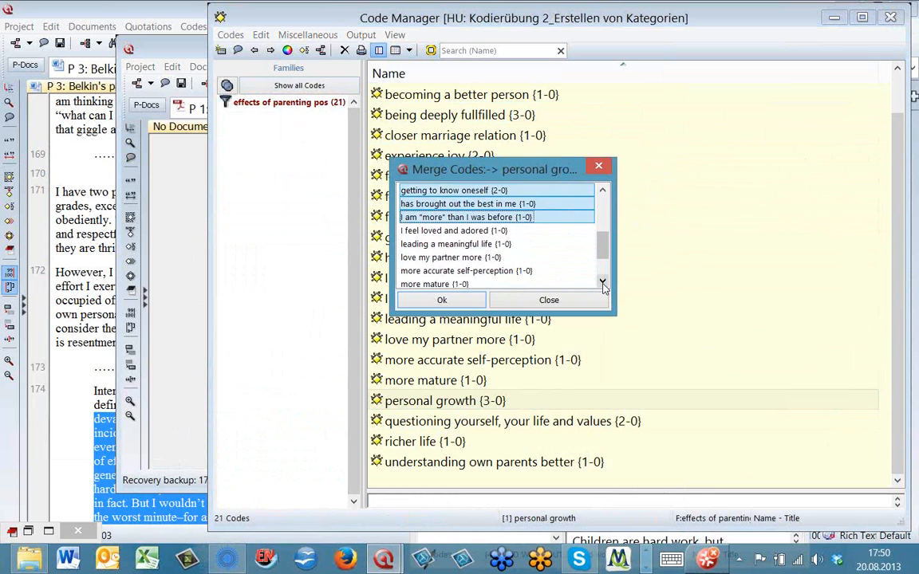
pyautogui.click(602, 282)
pyautogui.scroll(-1, 544, 258)
pyautogui.keyDown('ctrl'); pyautogui.click(540, 244); pyautogui.keyUp('ctrl')
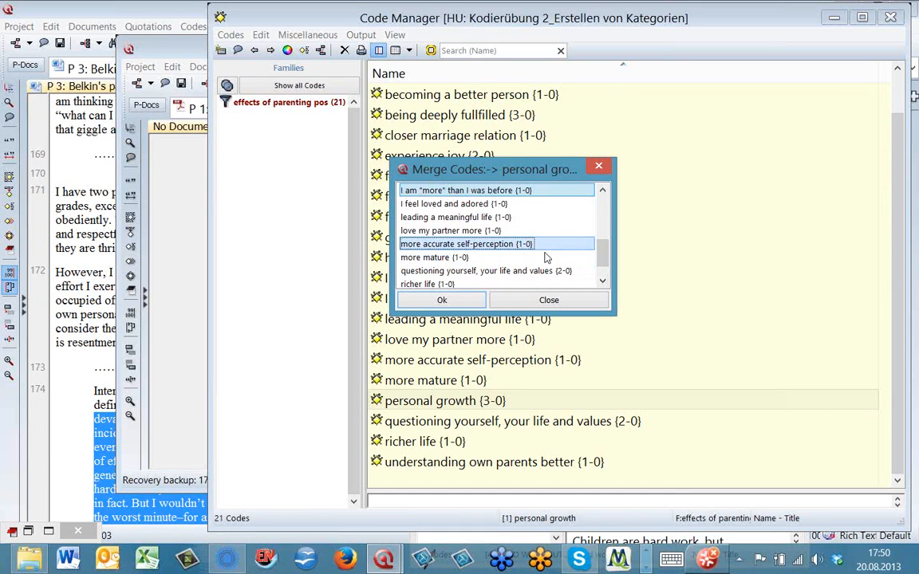
pyautogui.keyDown('ctrl'); pyautogui.click(557, 270); pyautogui.keyUp('ctrl')
pyautogui.click(602, 282)
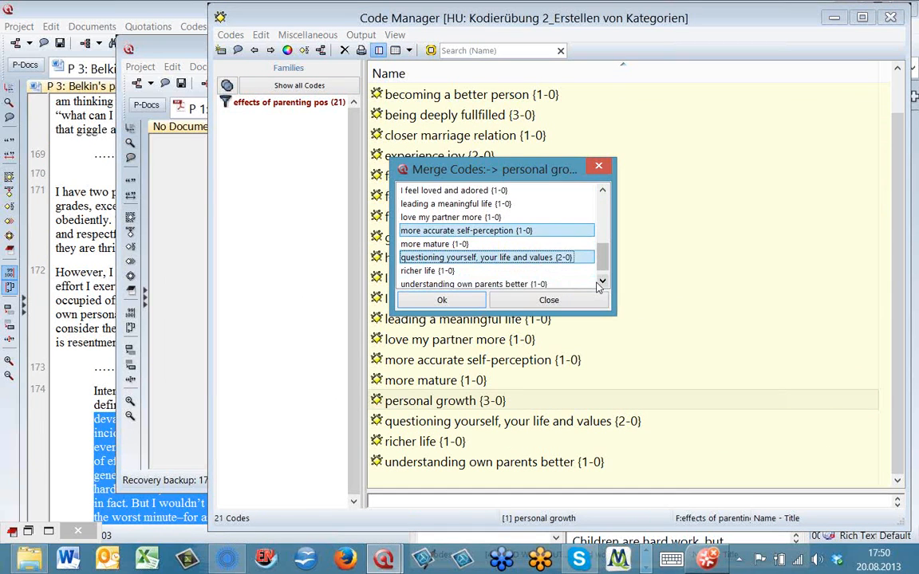
pyautogui.click(602, 282)
pyautogui.click(452, 299)
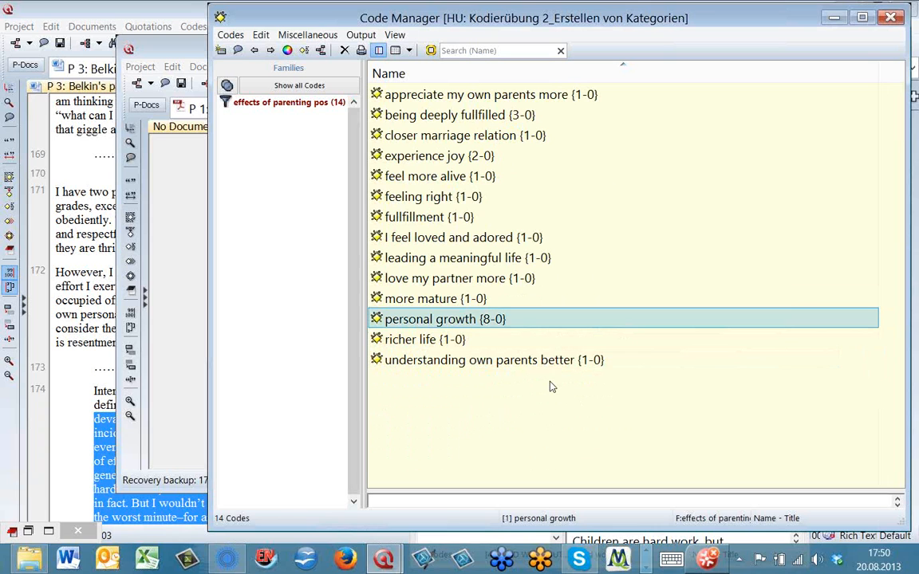
# - Look through the list of quotations linked to the "personal growth" code and close it
pyautogui.doubleClick(467, 319)
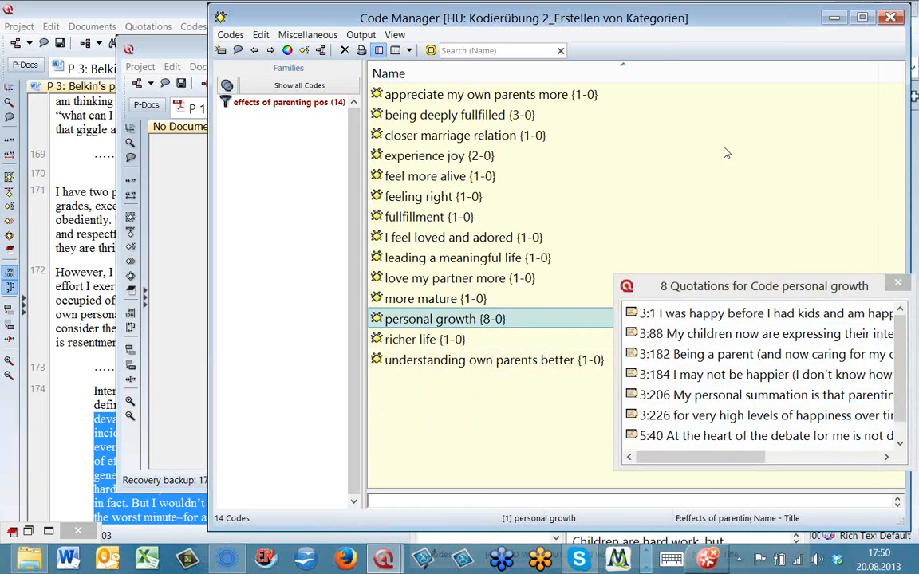
pyautogui.click(901, 284)
# - Rename the "understanding own parents better" code as "improved relations"
pyautogui.click(578, 360)
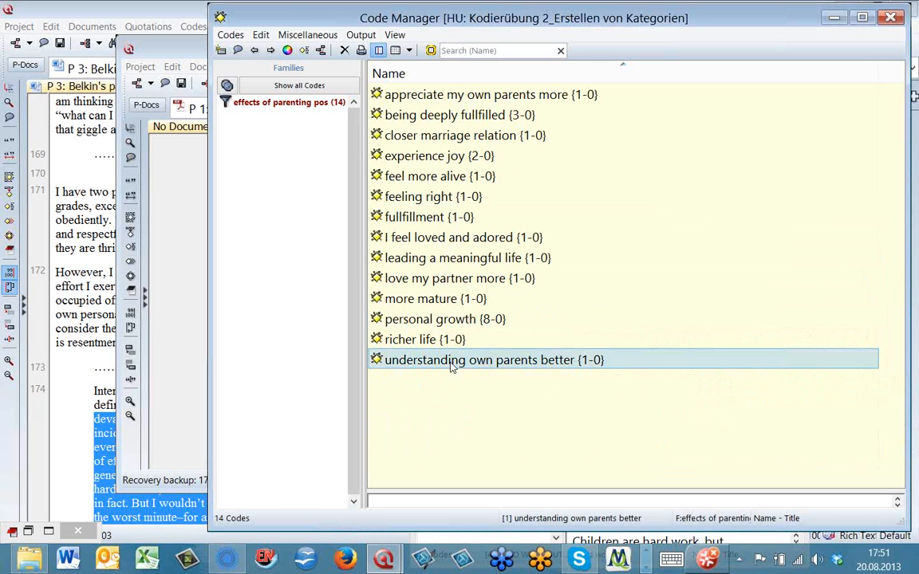
pyautogui.click(452, 365)
pyautogui.write('impro')
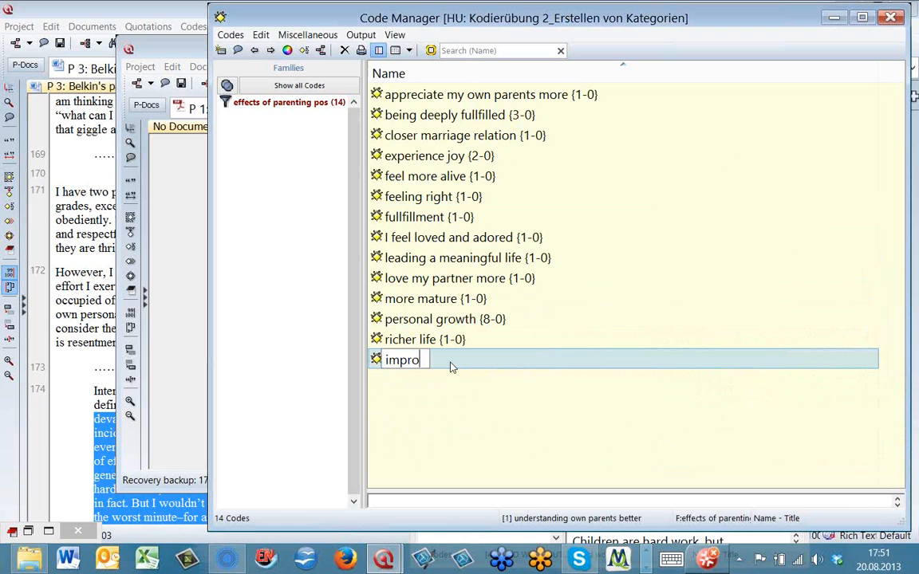
pyautogui.write('ved relations')
pyautogui.click(453, 379)
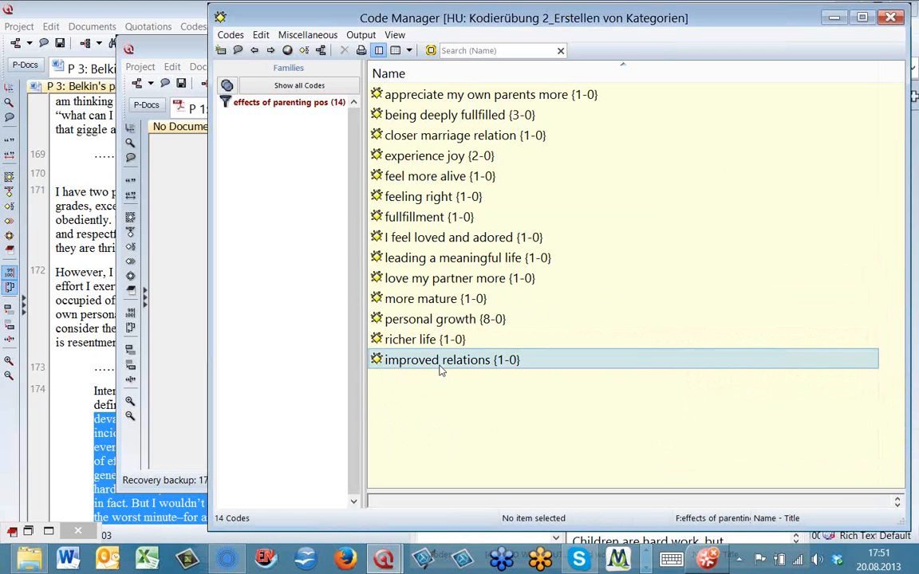
# - Merge "appreciate my own parents more", "closer marriage relation" and "love my partner more" into the "improved relations" code
pyautogui.rightClick(441, 367)
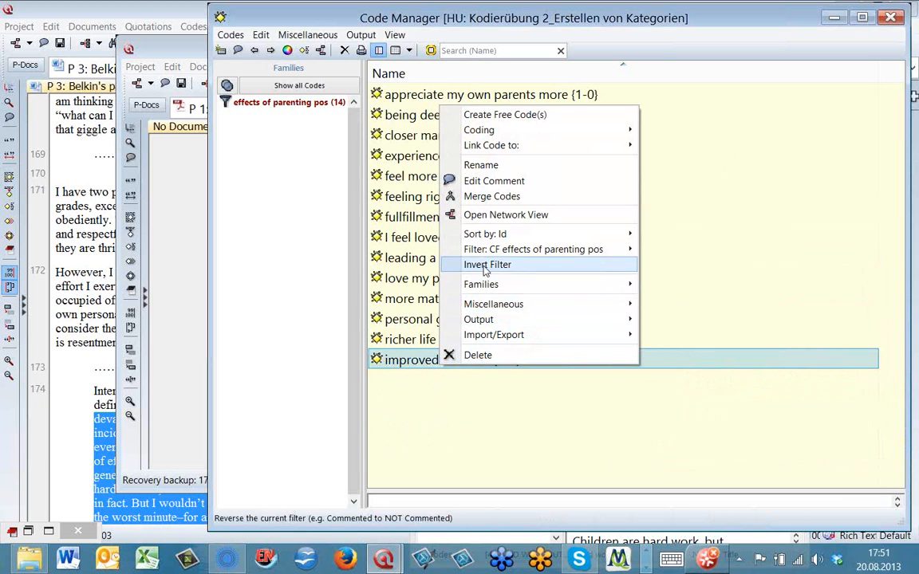
pyautogui.moveTo(523, 325)
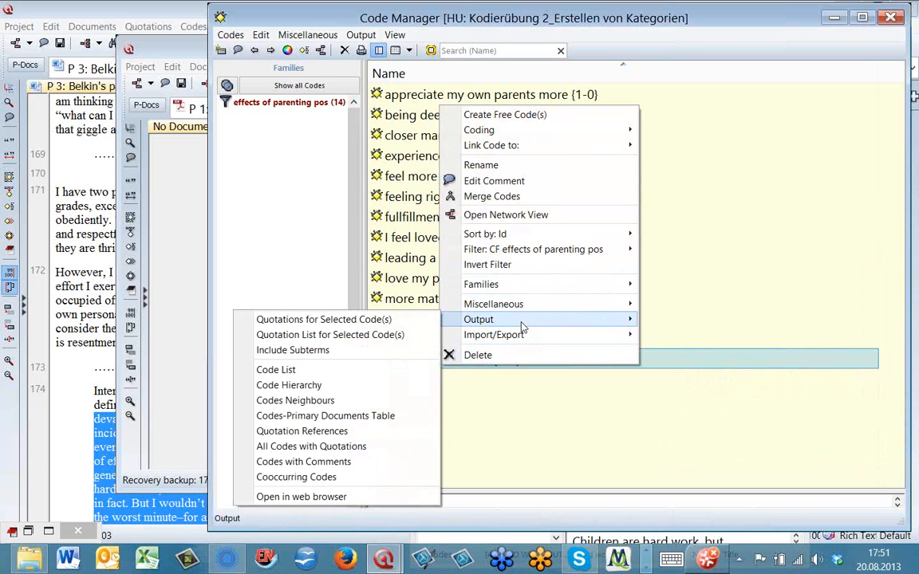
pyautogui.click(514, 196)
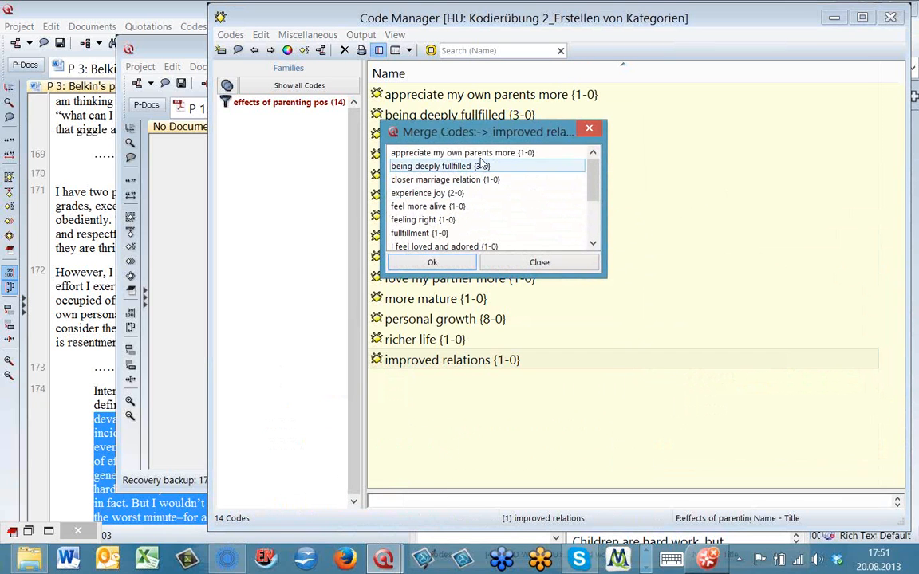
pyautogui.click(483, 155)
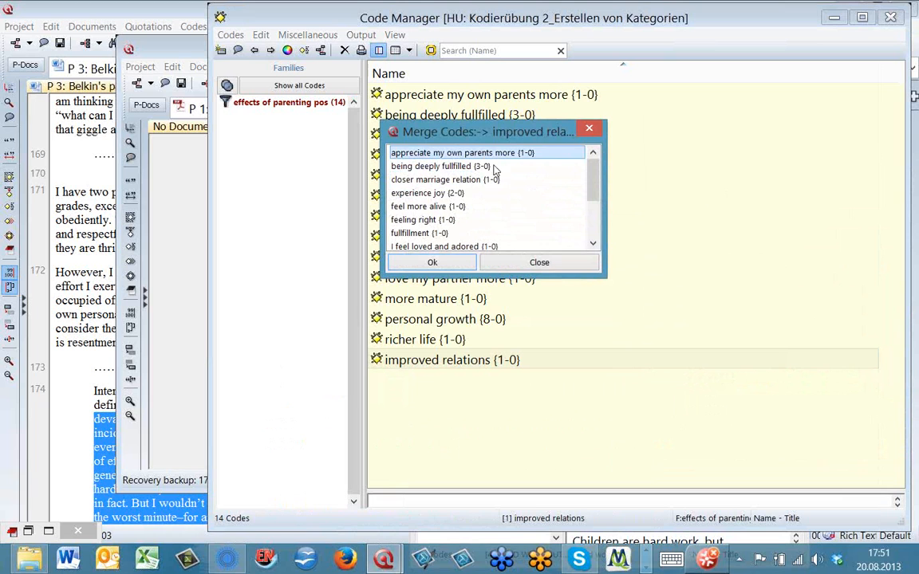
pyautogui.keyDown('ctrl'); pyautogui.click(500, 182); pyautogui.keyUp('ctrl')
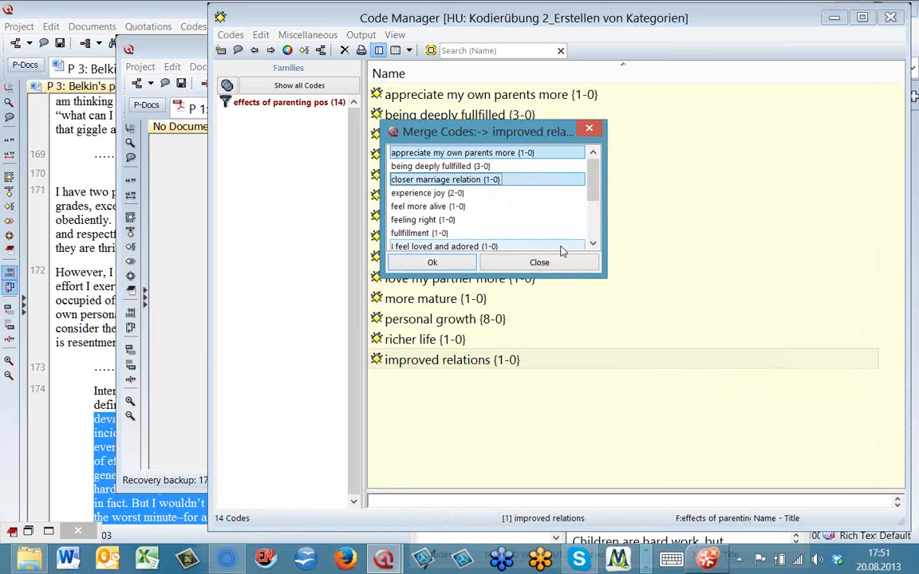
pyautogui.moveTo(594, 182); pyautogui.dragTo(600, 223)
pyautogui.keyDown('ctrl'); pyautogui.click(528, 206); pyautogui.keyUp('ctrl')
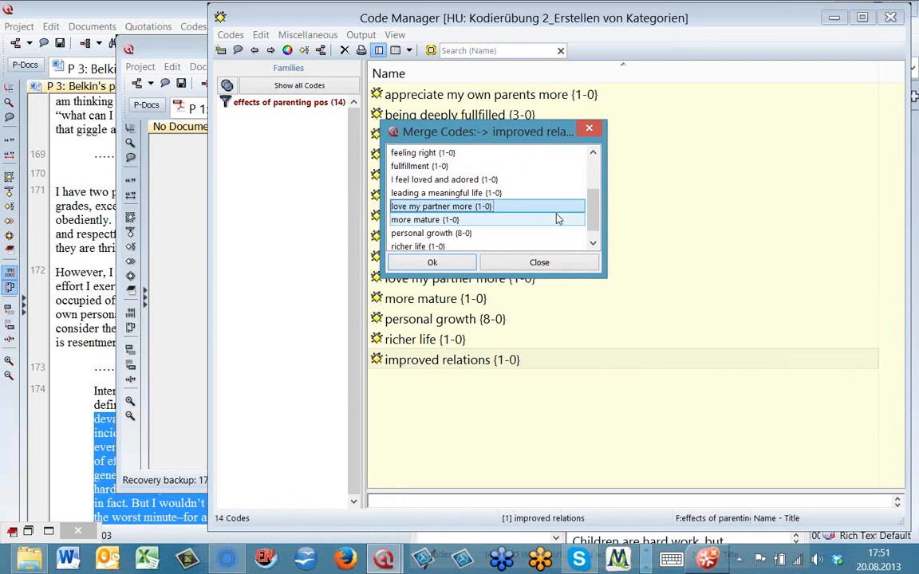
pyautogui.scroll(-1, 602, 239)
pyautogui.click(431, 262)
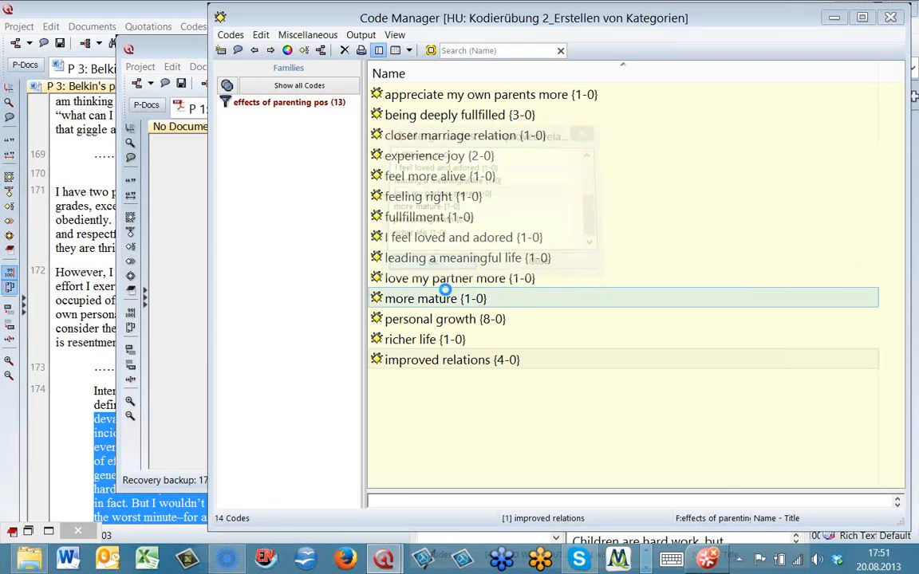
# - Merge "fullfillment", "leading a meaningful life" and "richer life" into the "being deeply fullfilled" code
pyautogui.click(390, 95)
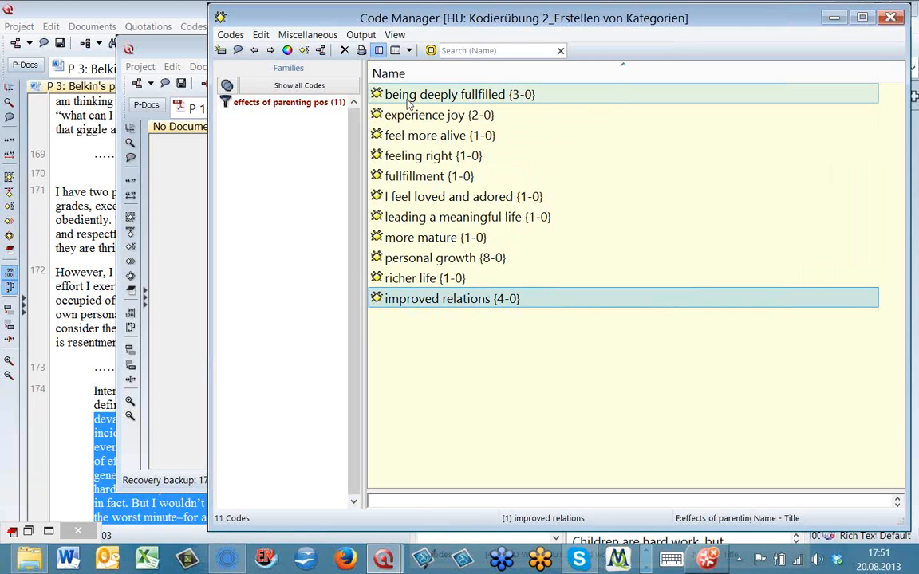
pyautogui.rightClick(412, 100)
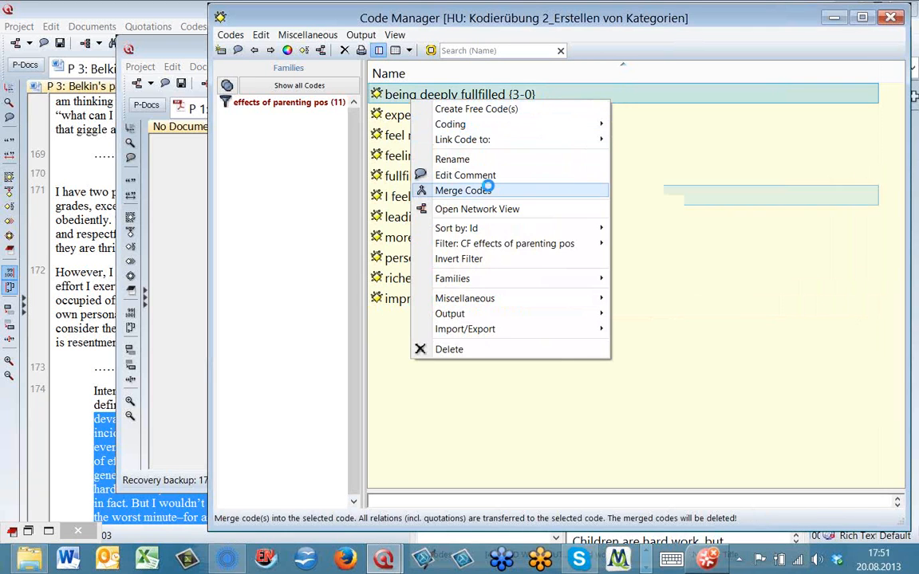
pyautogui.click(483, 189)
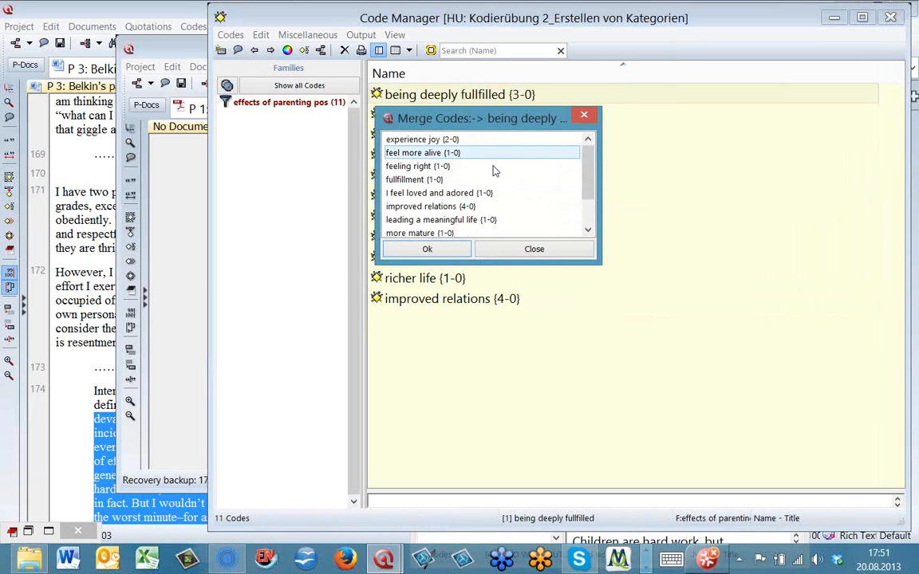
pyautogui.click(496, 181)
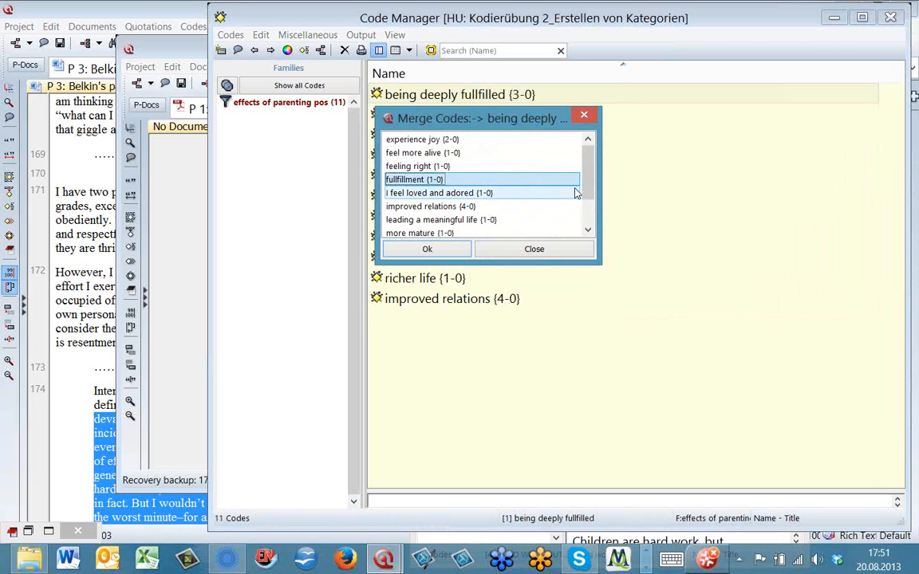
pyautogui.scroll(-1, 593, 197)
pyautogui.scroll(-1, 593, 198)
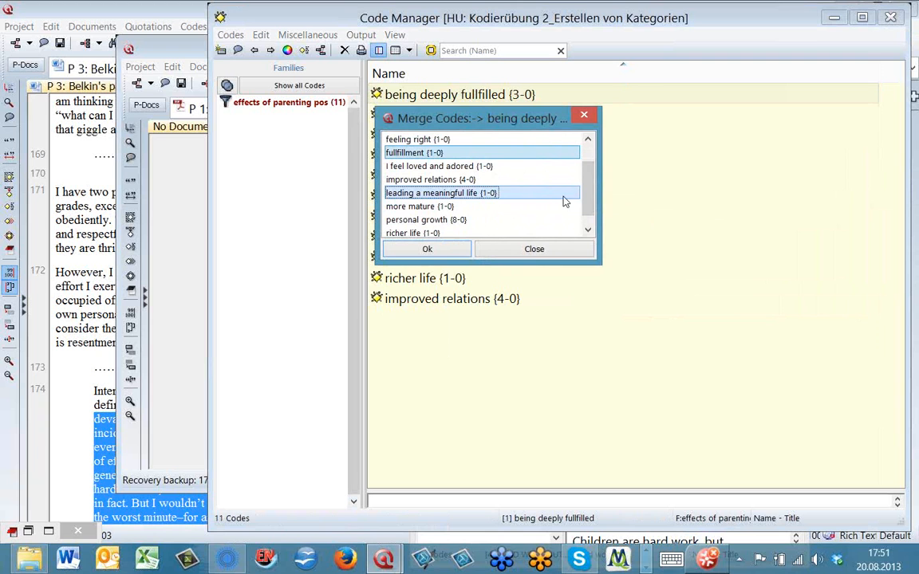
pyautogui.scroll(-1, 588, 207)
pyautogui.keyDown('ctrl'); pyautogui.click(412, 219); pyautogui.keyUp('ctrl')
pyautogui.click(427, 249)
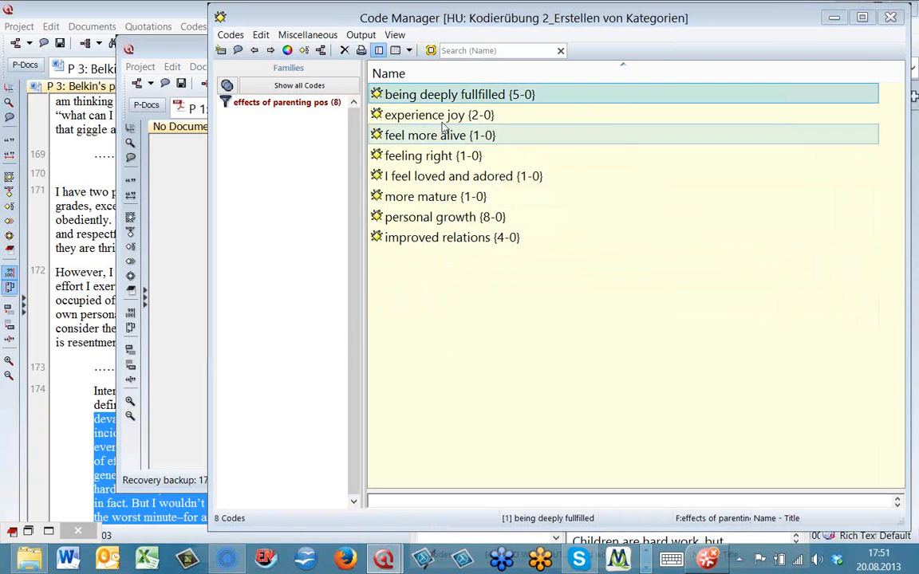
# - Rename the "being deeply fullfilled" code as "meaningful life"
pyautogui.click(437, 96)
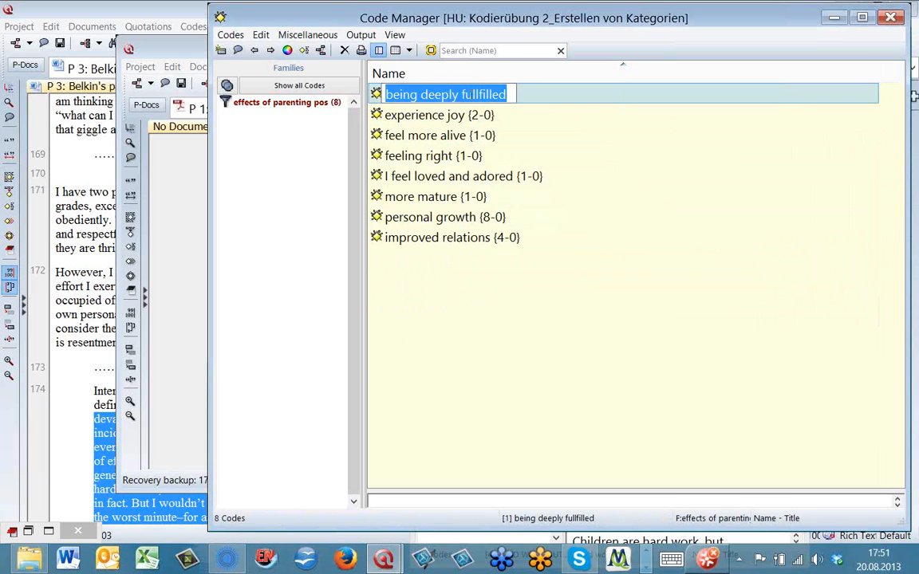
pyautogui.write('meani')
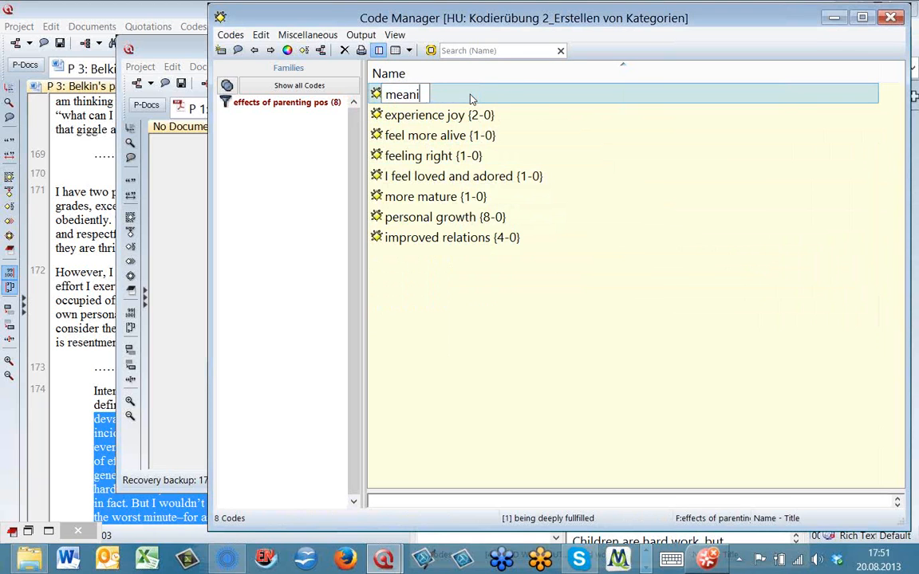
pyautogui.press('BackSpace')
pyautogui.press('BackSpace')
pyautogui.press('BackSpace')
pyautogui.write('eaningful life')
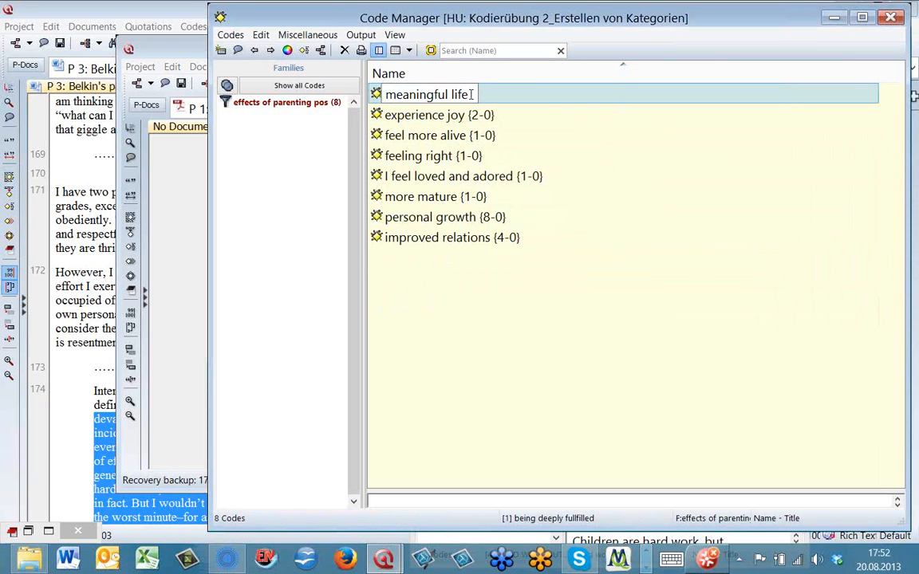
pyautogui.click(500, 120)
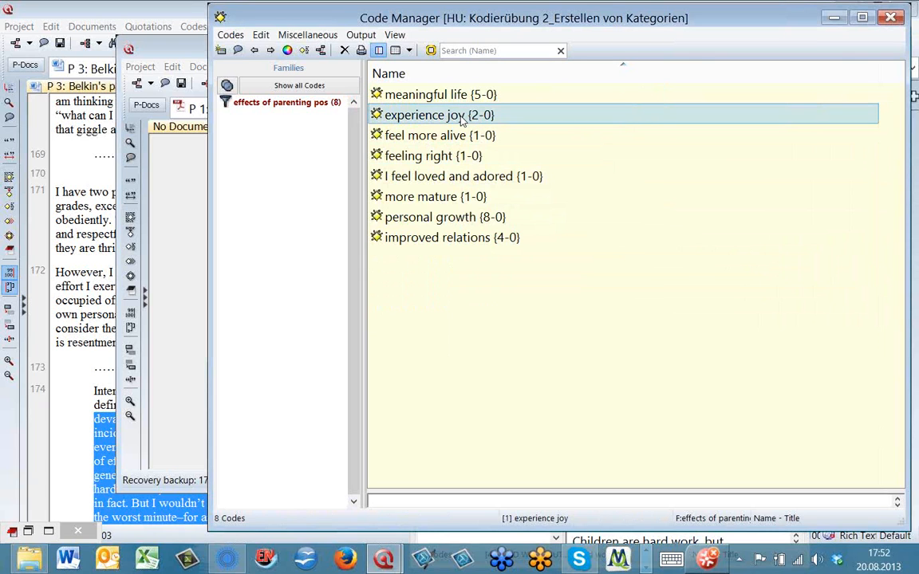
# - Rename the "experience joy" code as "positive emotions"
pyautogui.click(461, 118)
pyautogui.write('poisti')
pyautogui.press('BackSpace')
pyautogui.press('BackSpace')
pyautogui.press('BackSpace')
pyautogui.press('BackSpace')
pyautogui.write('sitive emo')
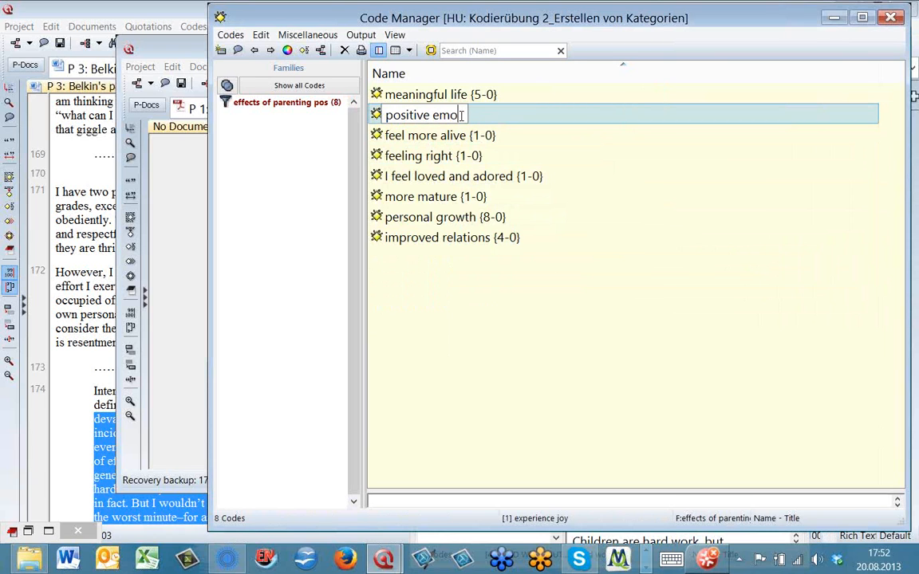
pyautogui.write('tions')
pyautogui.press('Return')
# - Merge "feeling right", "I feel loved and adored" and "feel more alive" into the "positive emotions" code
pyautogui.rightClick(445, 120)
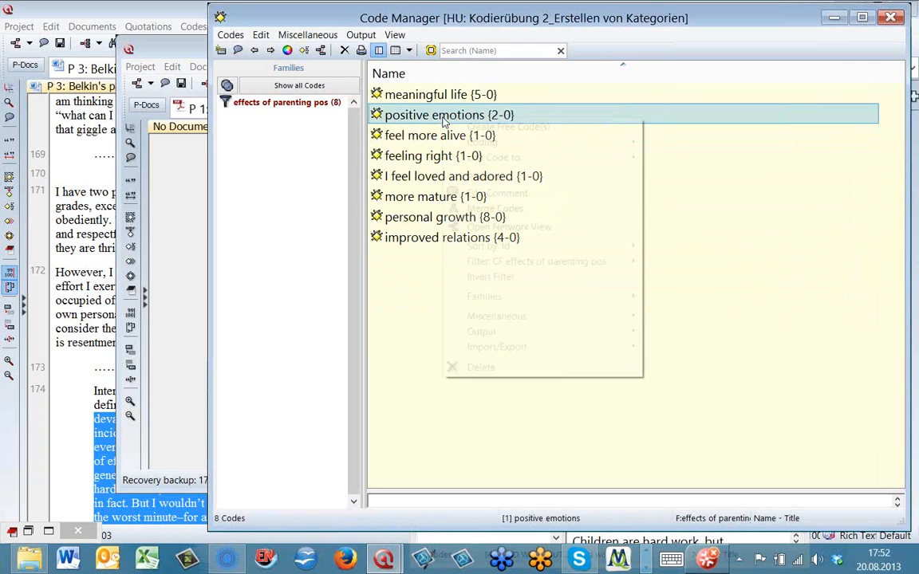
pyautogui.click(512, 207)
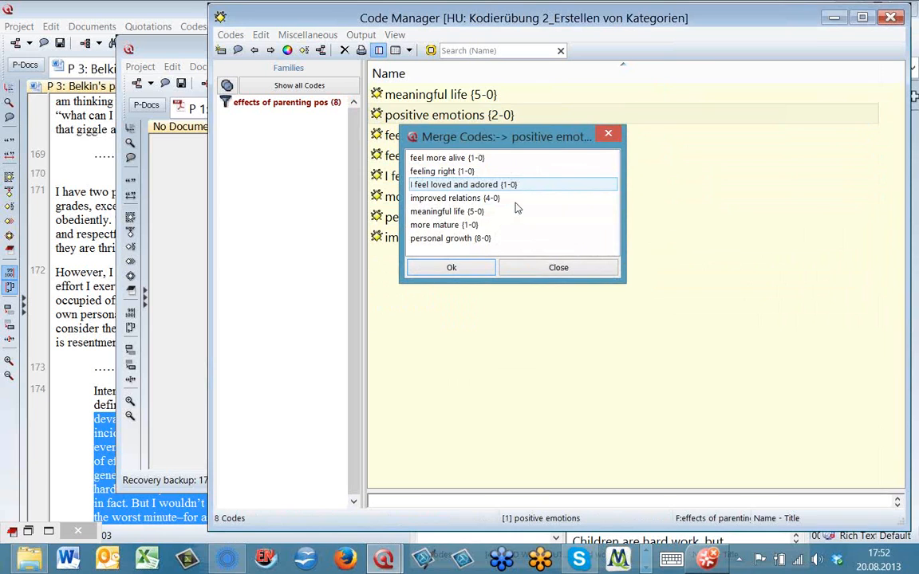
pyautogui.click(454, 171)
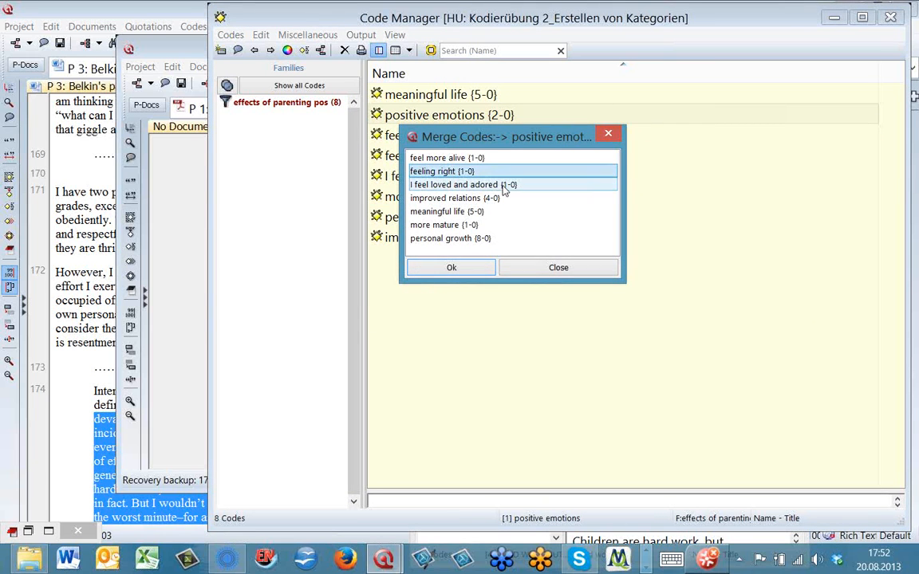
pyautogui.keyDown('ctrl'); pyautogui.click(488, 185); pyautogui.keyUp('ctrl')
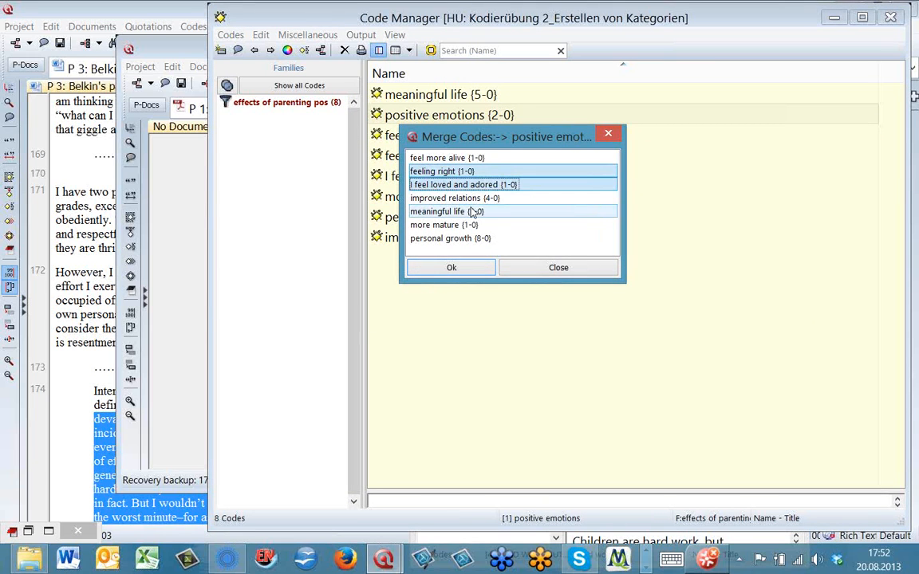
pyautogui.keyDown('ctrl'); pyautogui.click(478, 160); pyautogui.keyUp('ctrl')
pyautogui.click(471, 268)
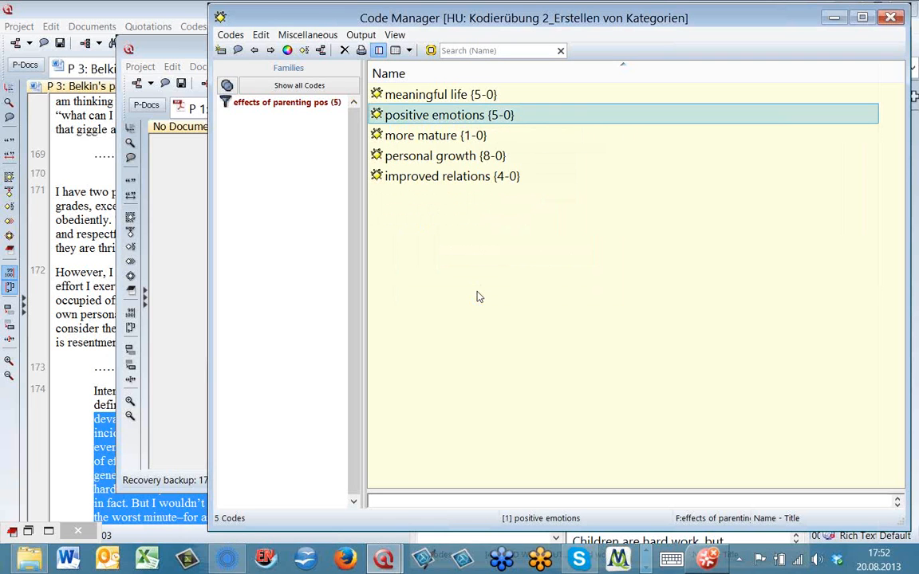
# - Merge the "more mature" code into "personal growth"
pyautogui.click(430, 136)
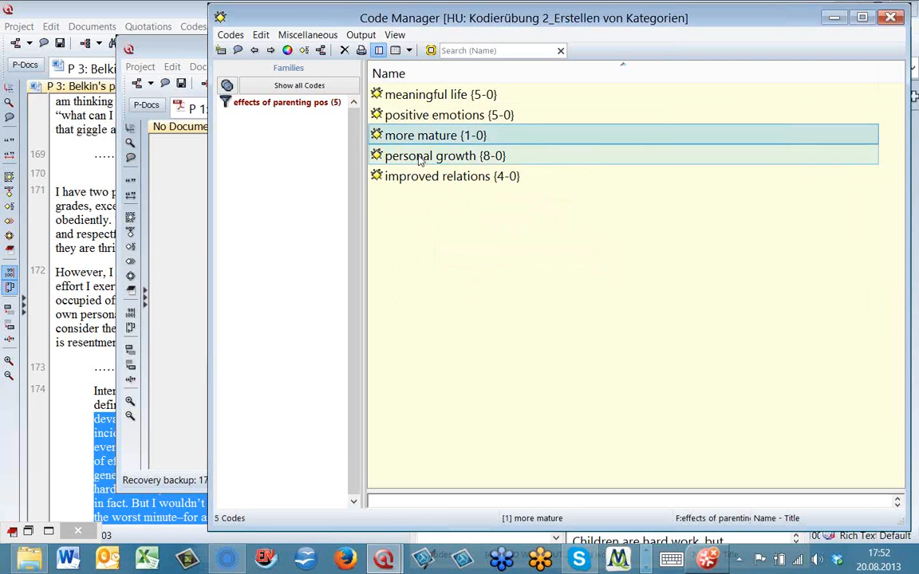
pyautogui.rightClick(421, 159)
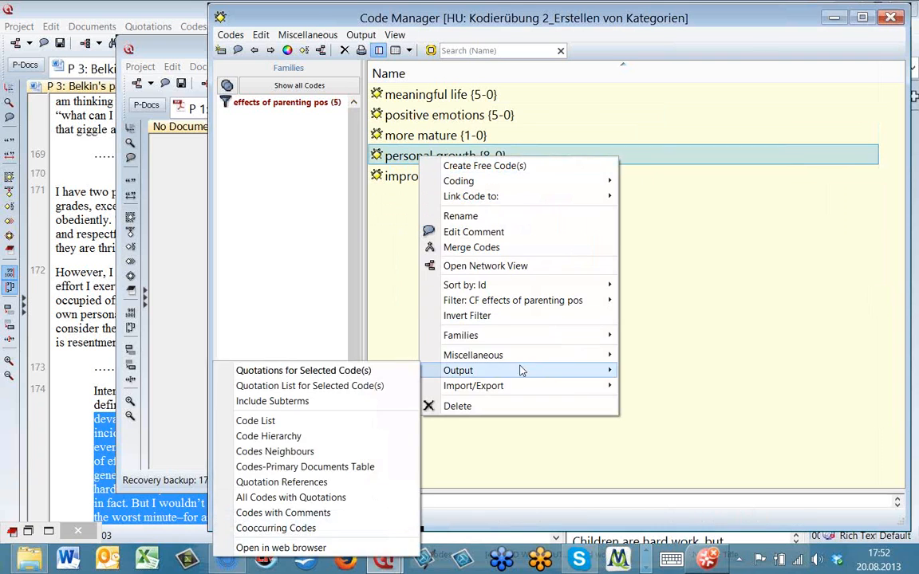
pyautogui.click(469, 254)
pyautogui.click(420, 231)
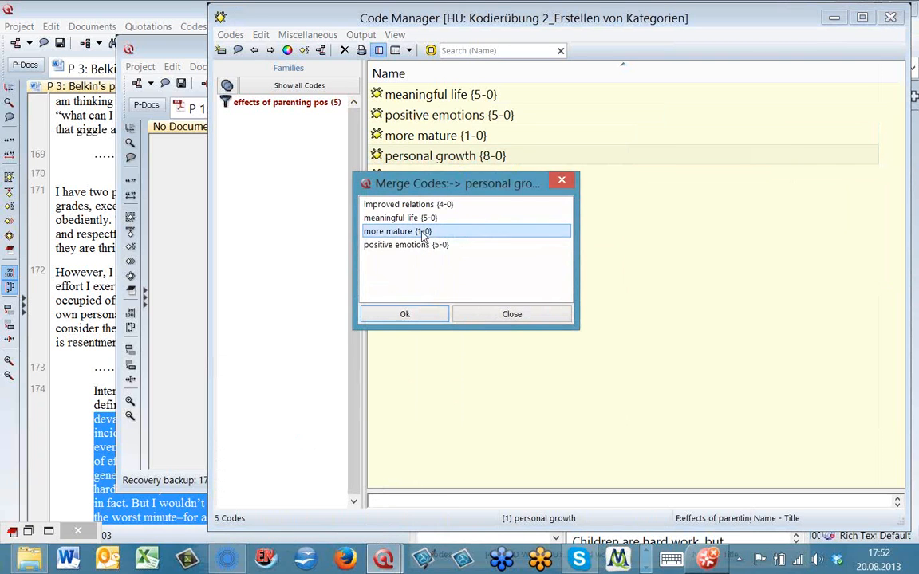
pyautogui.click(404, 314)
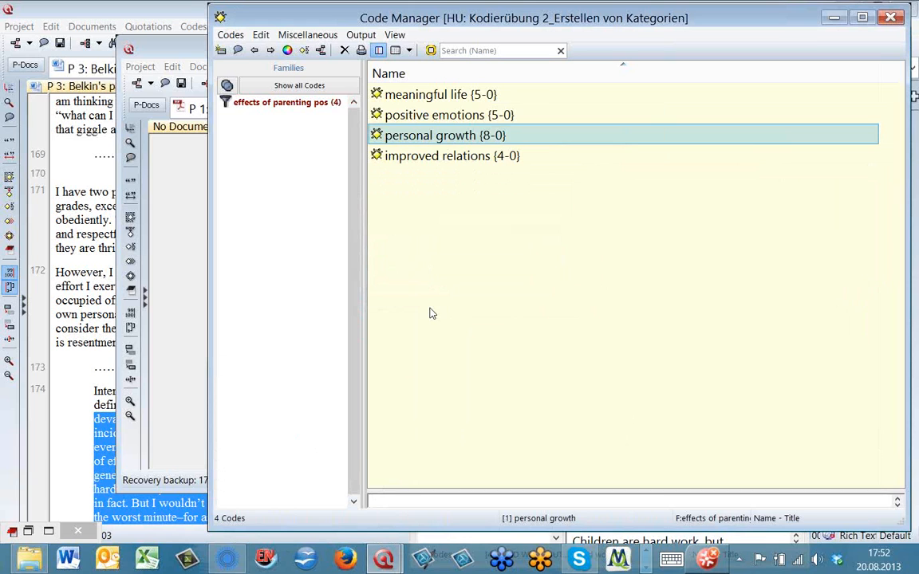
# - Add the prefix "effects of par pos: " to the "meaningful life" code name and copy that prefix
pyautogui.click(390, 96)
pyautogui.click(389, 97)
pyautogui.click(386, 95)
pyautogui.write('e')
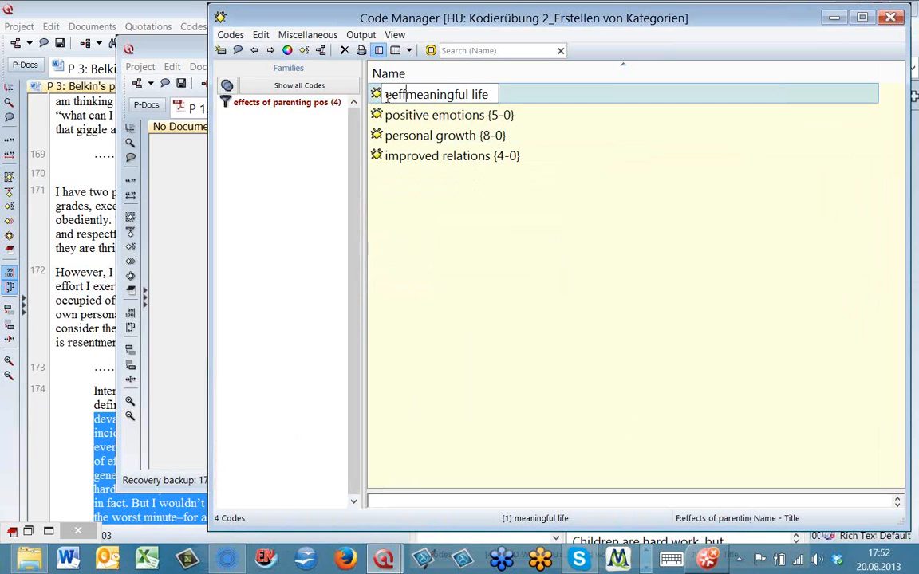
pyautogui.write('ffect')
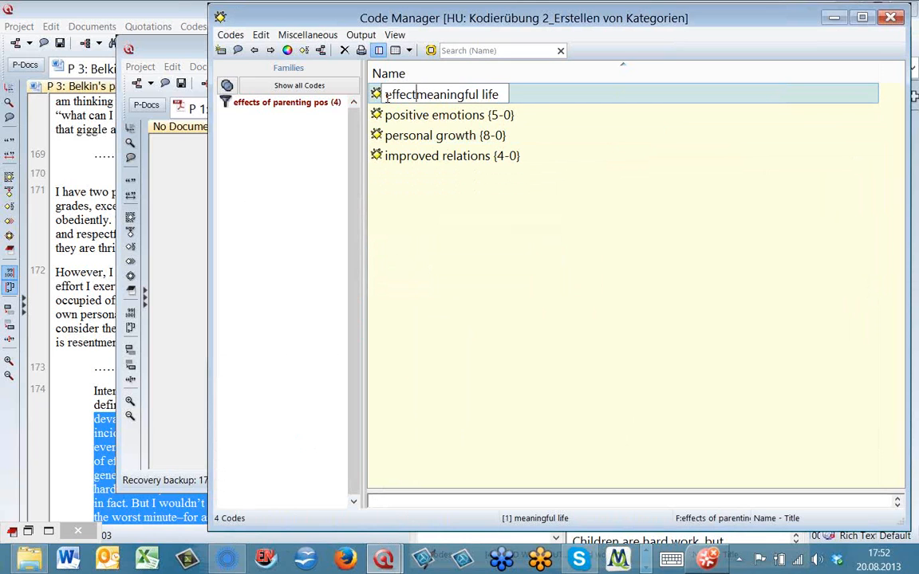
pyautogui.write('s of par pos:')
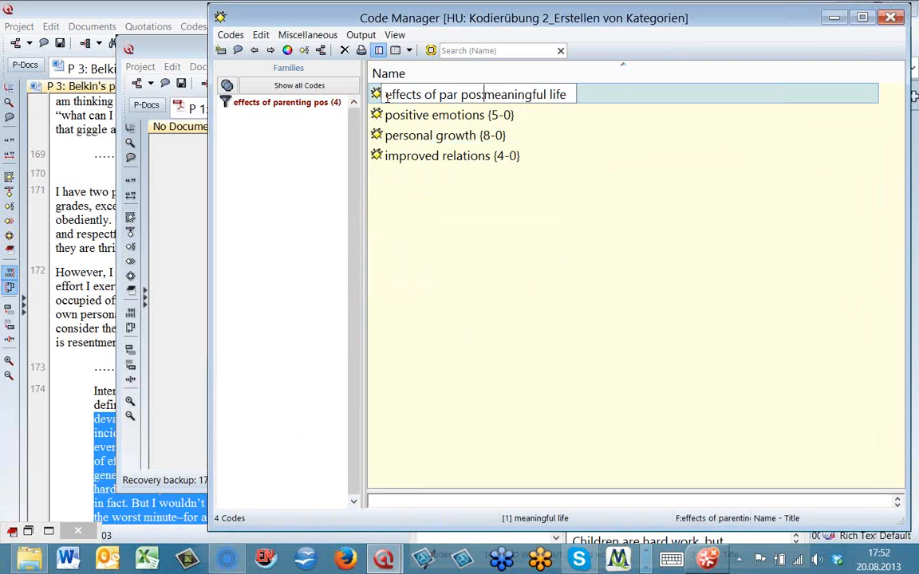
pyautogui.moveTo(485, 94); pyautogui.dragTo(382, 102)
pyautogui.moveTo(486, 94); pyautogui.dragTo(386, 101)
pyautogui.hotkey('ctrl', 'c')
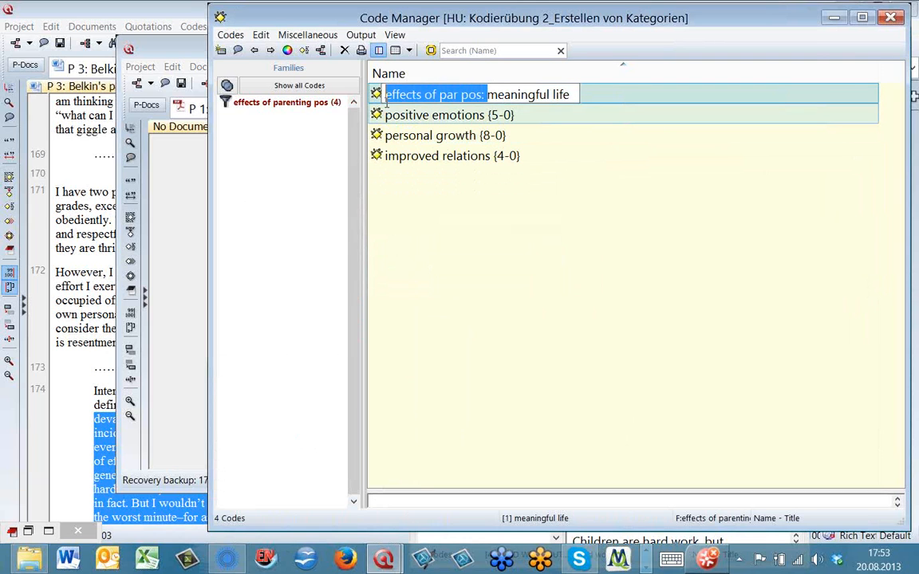
# - Paste the prefix "effects of par pos: " in front of the "positive emotions" and "personal growth" code names
pyautogui.click(385, 115)
pyautogui.click(386, 115)
pyautogui.press('Home')
pyautogui.hotkey('ctrl', 'v')
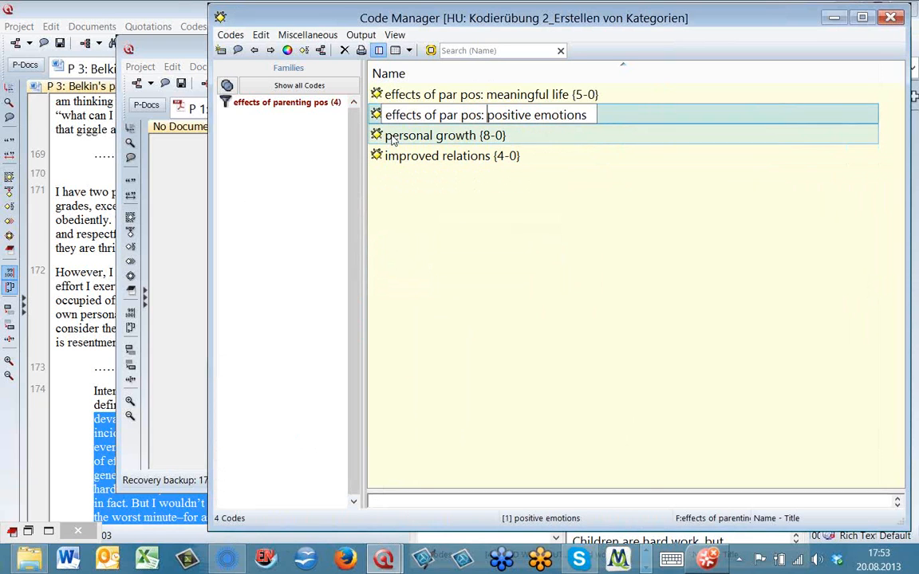
pyautogui.click(390, 138)
pyautogui.click(390, 137)
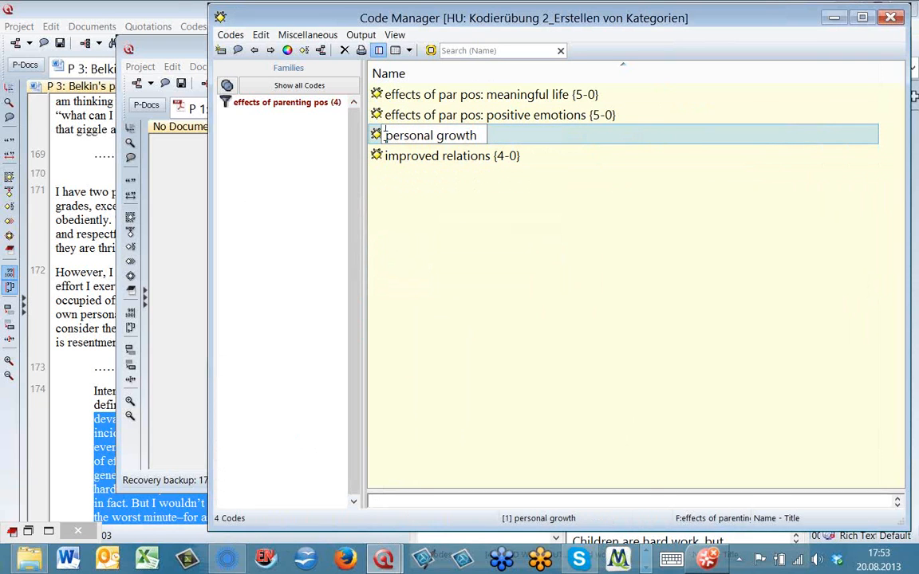
pyautogui.press('Home')
pyautogui.hotkey('ctrl', 'v')
# - Paste the prefix "effects of par pos: " in front of the "improved relations" code name
pyautogui.click(396, 157)
pyautogui.doubleClick(397, 158)
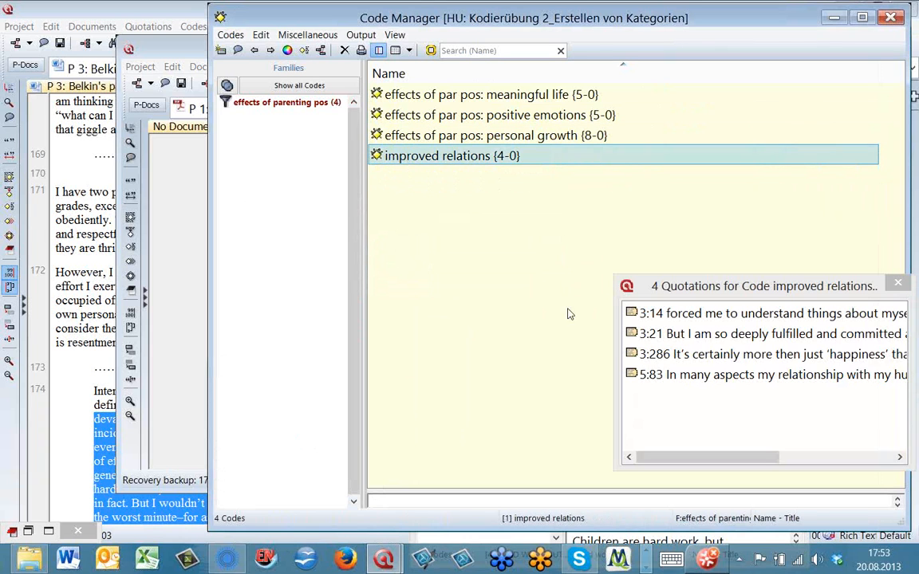
pyautogui.click(388, 158)
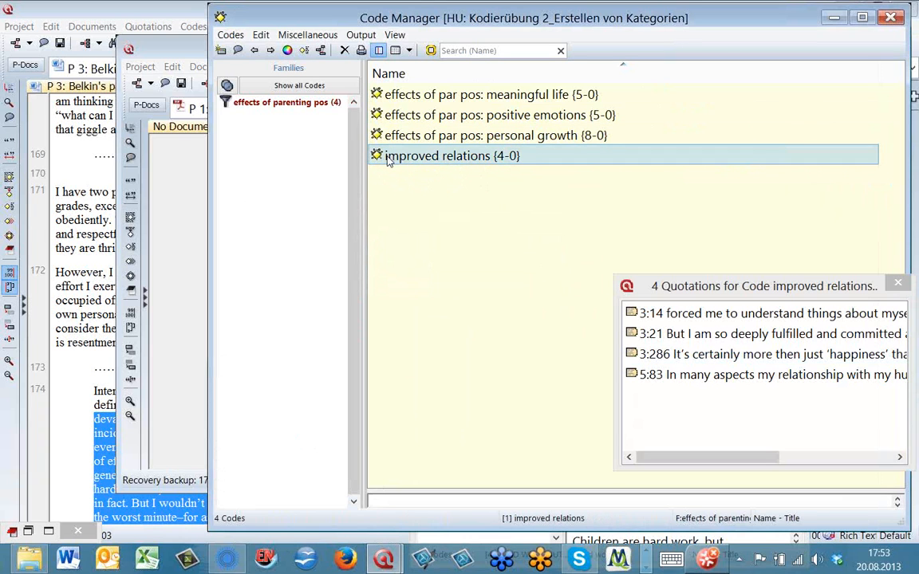
pyautogui.press('Home')
pyautogui.hotkey('ctrl', 'v')
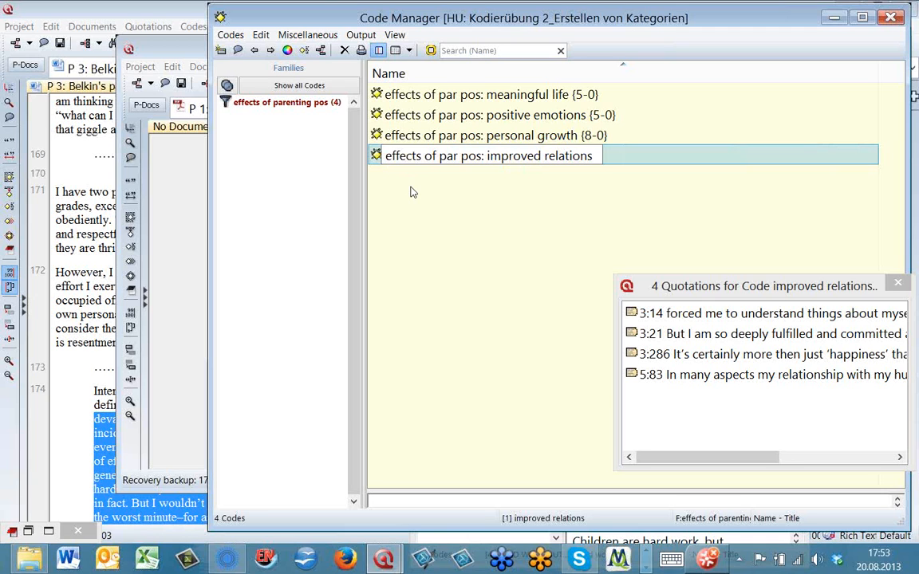
pyautogui.click(415, 191)
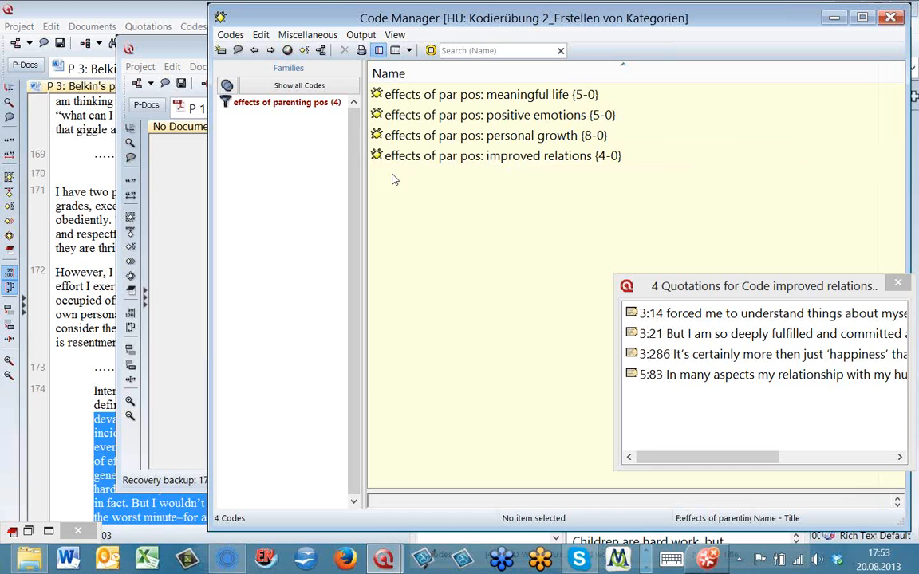
# - Create a free code named "EFFECTS OF PAR POS" as the category heading
pyautogui.click(222, 51)
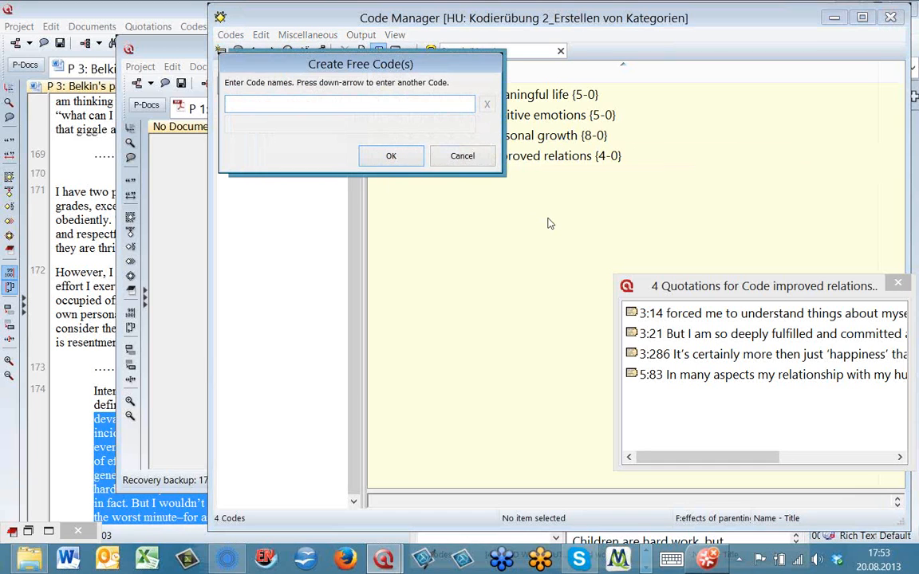
pyautogui.write('EFFECTS OF A')
pyautogui.press('BackSpace')
pyautogui.write('PAR POS')
pyautogui.press('Return')
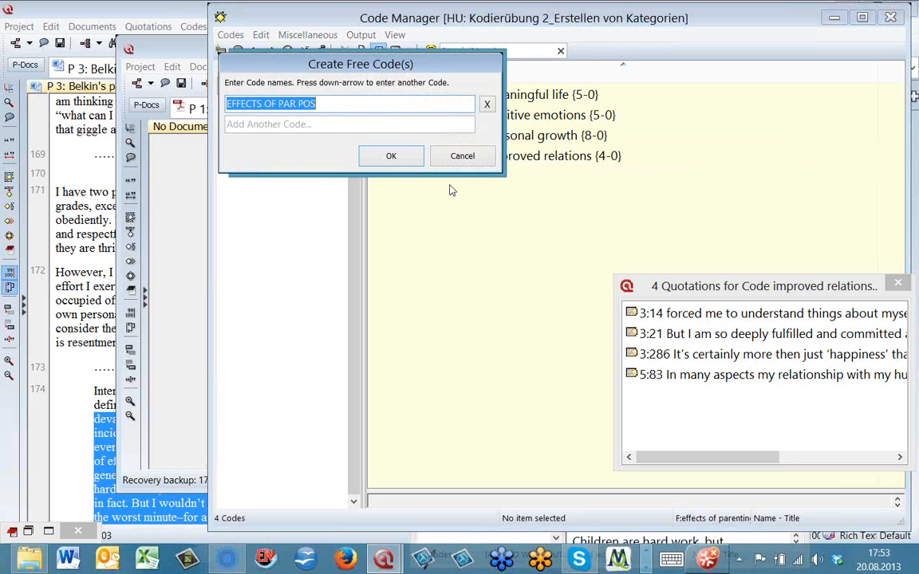
pyautogui.click(390, 156)
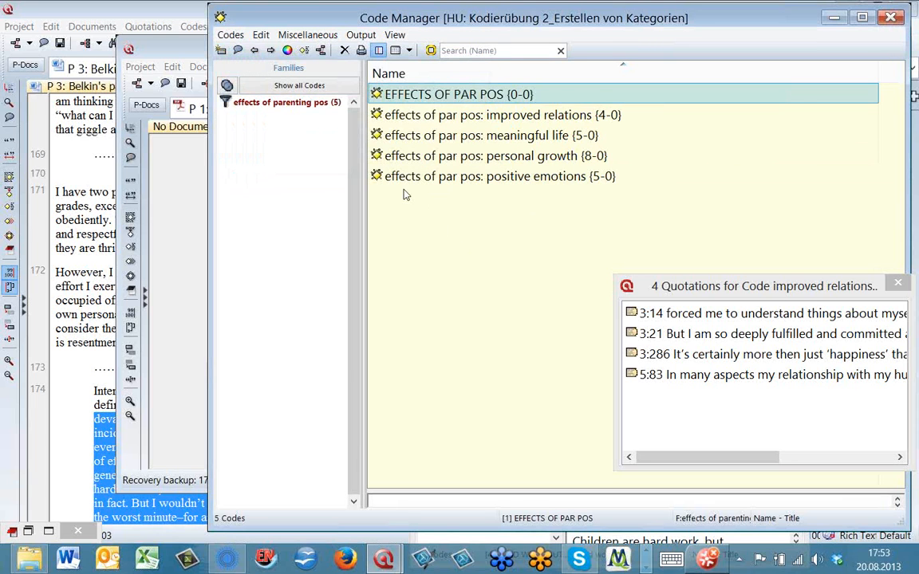
# - Color the "EFFECTS OF PAR POS" code and its four "effects of par pos" subcodes dark green
pyautogui.click(398, 177)
pyautogui.click(386, 96)
pyautogui.keyDown('shift'); pyautogui.click(411, 177); pyautogui.keyUp('shift')
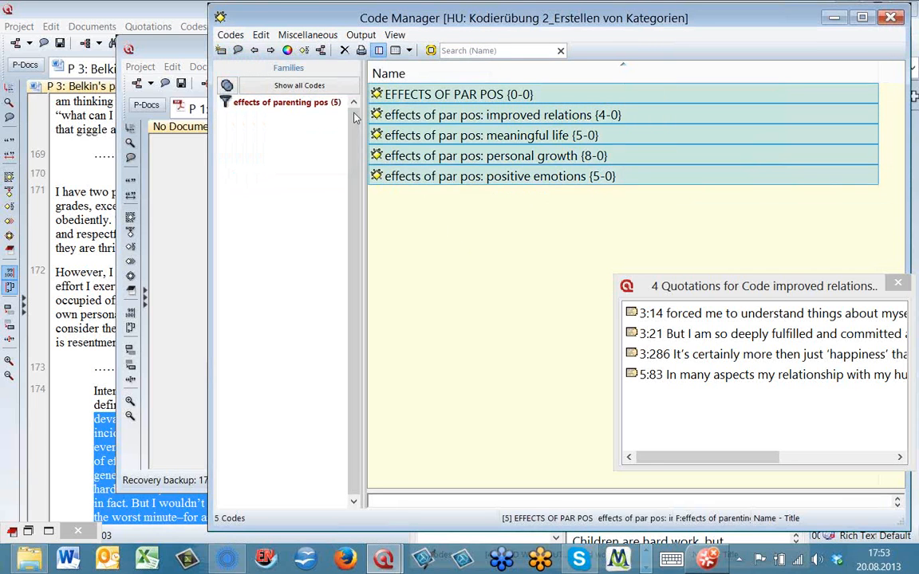
pyautogui.click(287, 50)
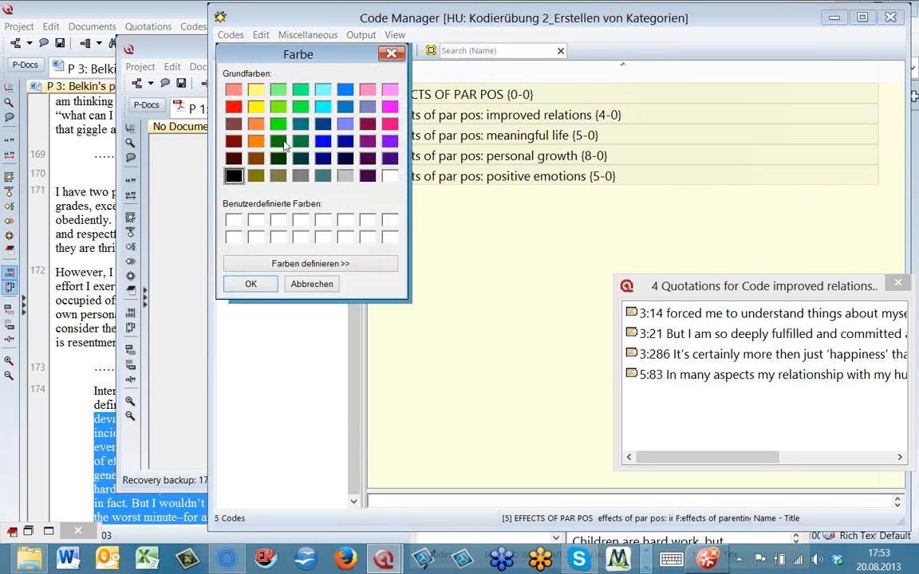
pyautogui.click(279, 142)
pyautogui.click(252, 285)
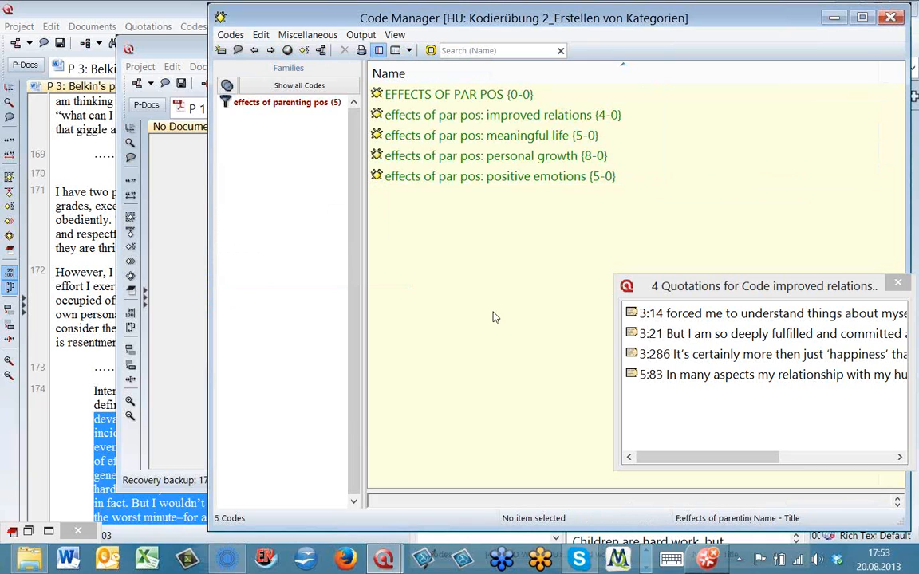
# - Remove the global filter from the "effects of parenting pos" family and list all codes
pyautogui.rightClick(289, 105)
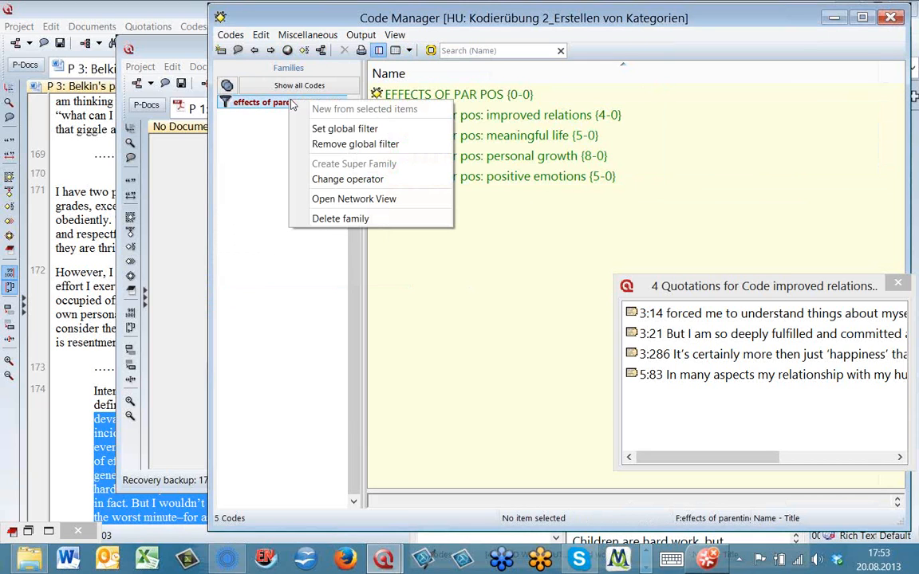
pyautogui.click(325, 144)
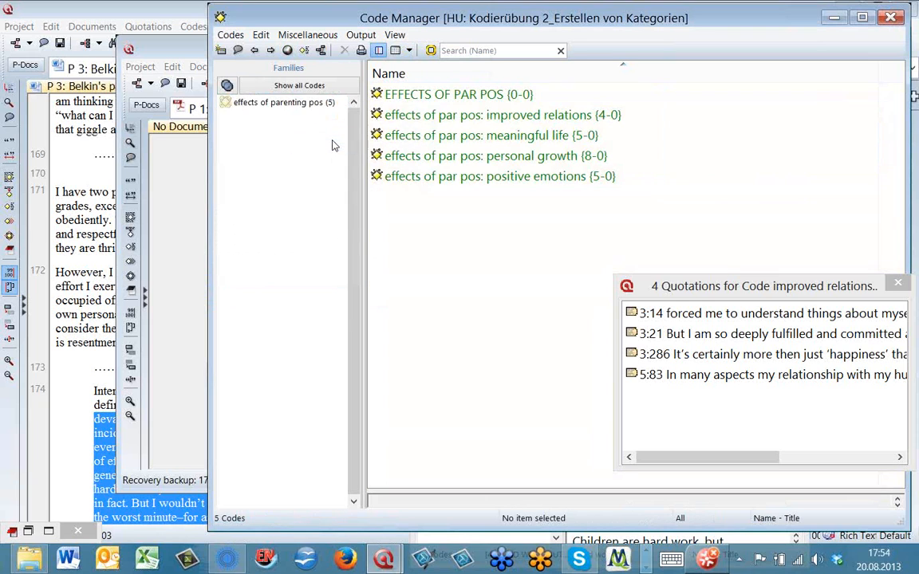
pyautogui.click(281, 88)
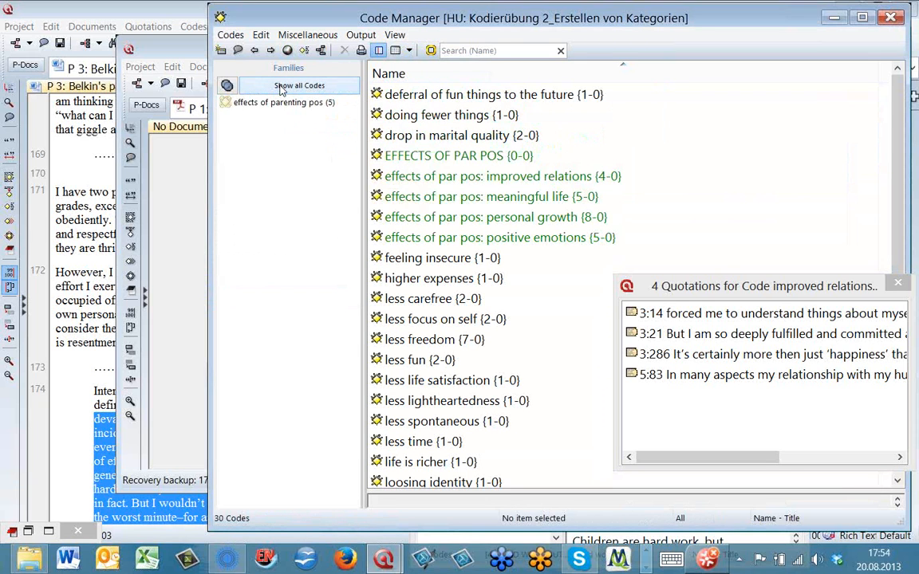
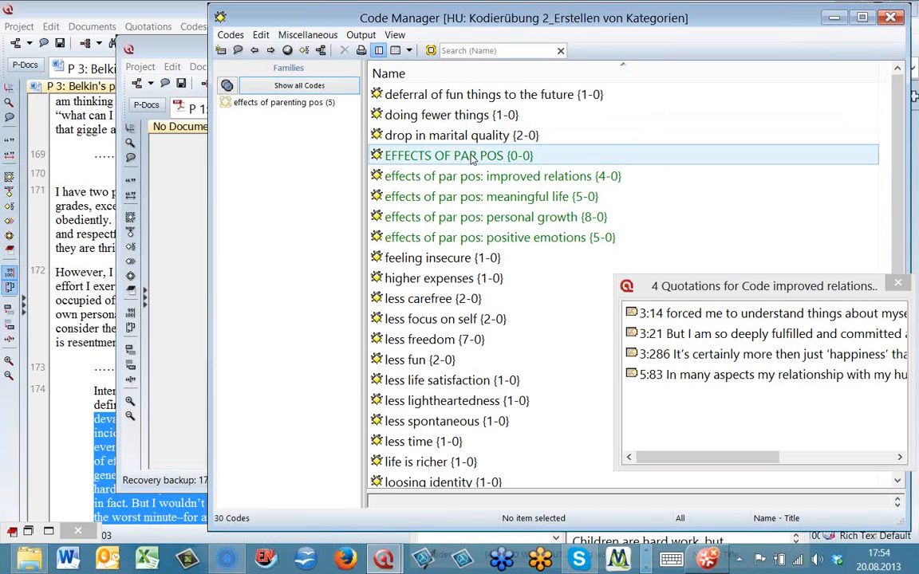
pyautogui.click(417, 157)
pyautogui.click(449, 238)
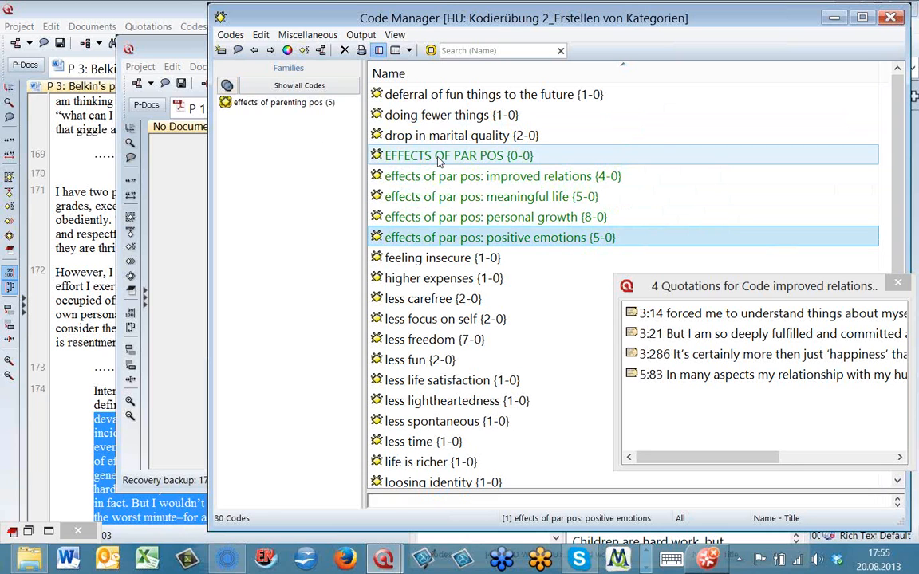
# - Close the quotations list and the Code Manager, and maximize the "Kodierübung 2_Erstellen von Kategorien" project window
pyautogui.click(900, 286)
pyautogui.moveTo(497, 23); pyautogui.dragTo(475, 321)
pyautogui.moveTo(658, 50); pyautogui.dragTo(599, 15)
pyautogui.doubleClick(599, 15)
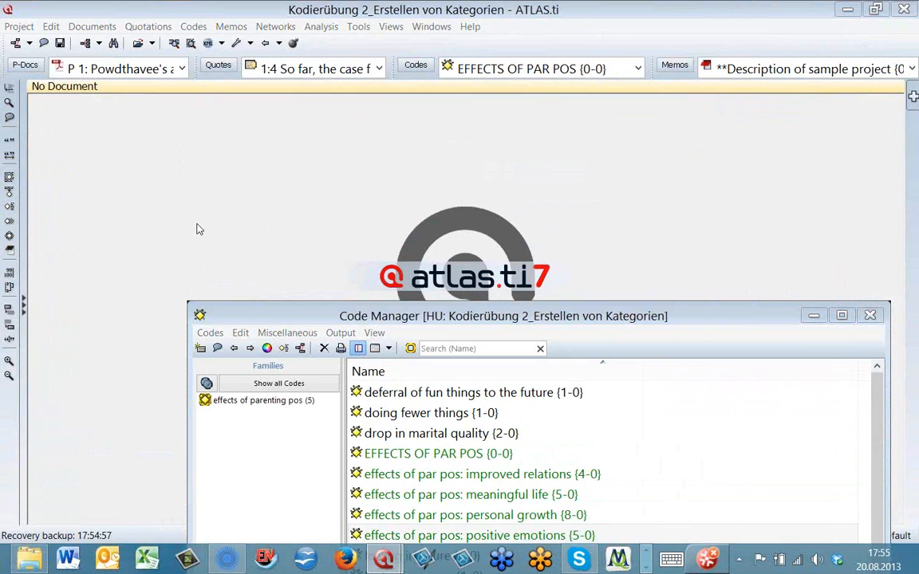
pyautogui.moveTo(468, 318); pyautogui.dragTo(283, 189)
pyautogui.click(683, 189)
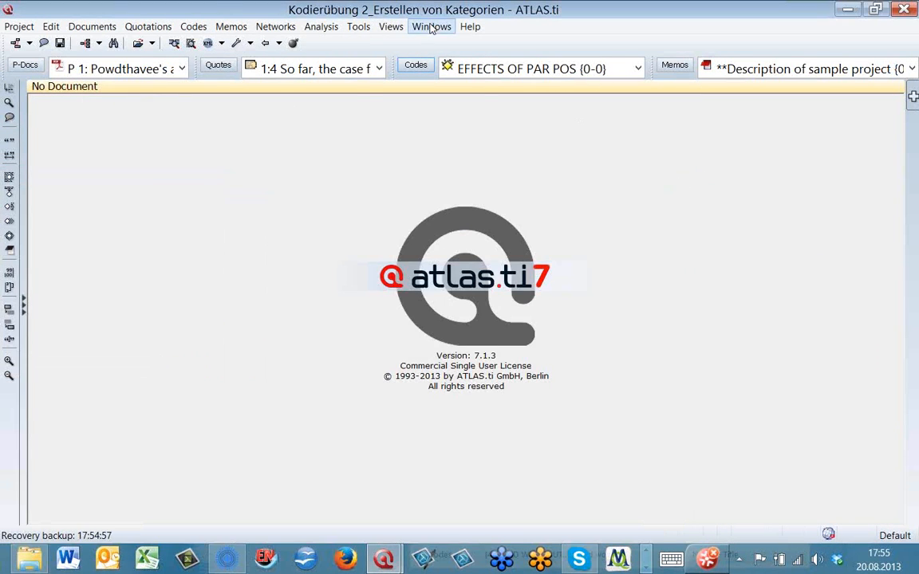
# - Load the sample project "Children & Happiness Stage II"
pyautogui.click(470, 26)
pyautogui.moveTo(448, 85)
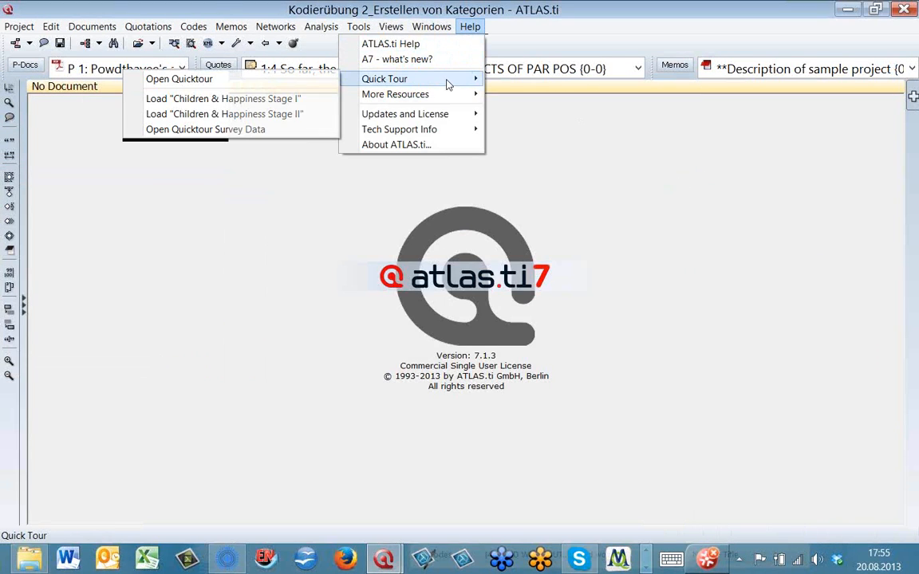
pyautogui.click(317, 118)
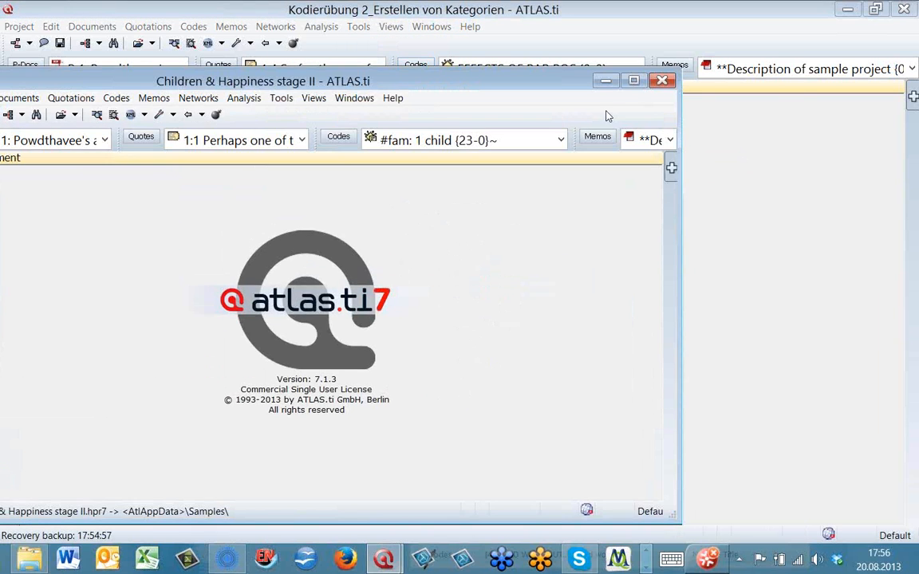
# - Maximize the "Children & Happiness stage II" project window and open its Code Manager
pyautogui.click(633, 81)
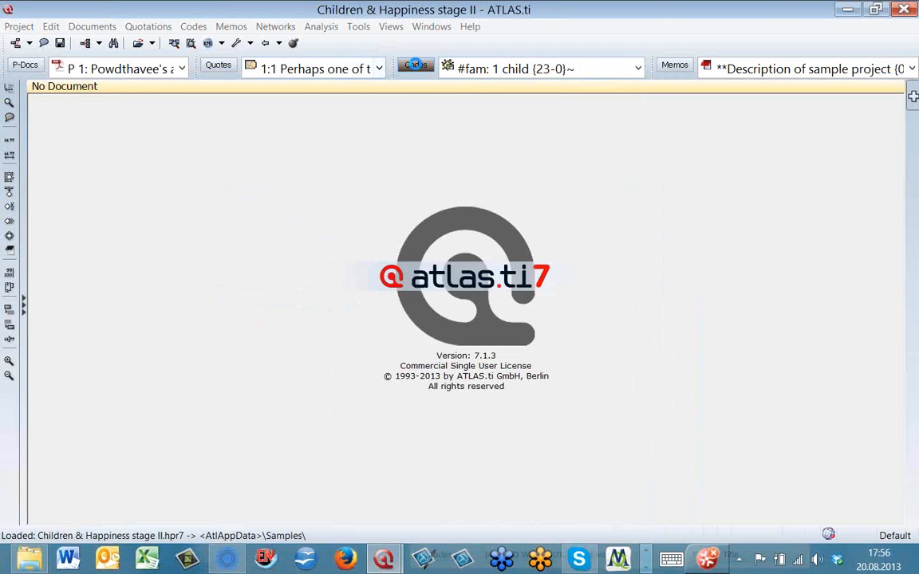
pyautogui.click(415, 65)
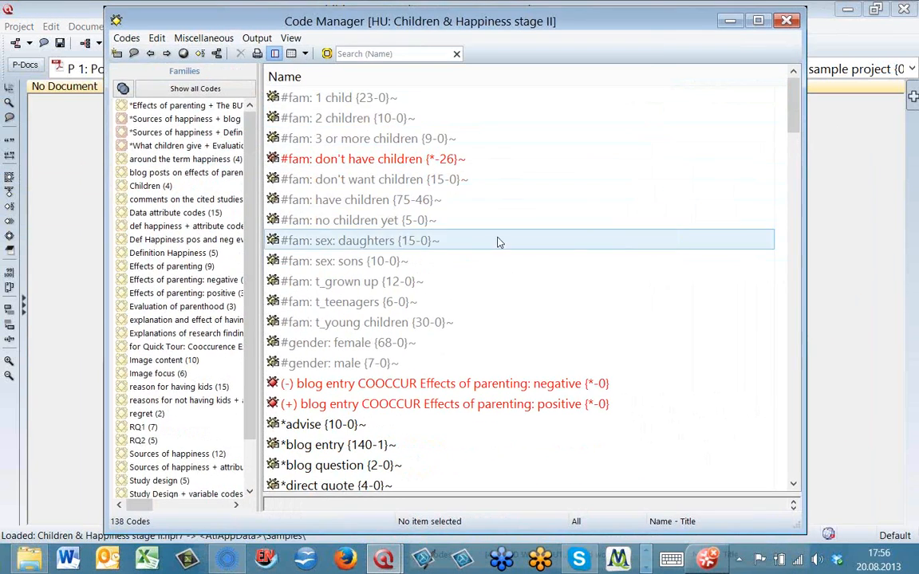
pyautogui.click(757, 367)
# - Look through the colored, prefixed code categories from the "#fam" attribute codes down to "REASONS FOR NHC", and the list of code families
pyautogui.scroll(-10, 775, 373)
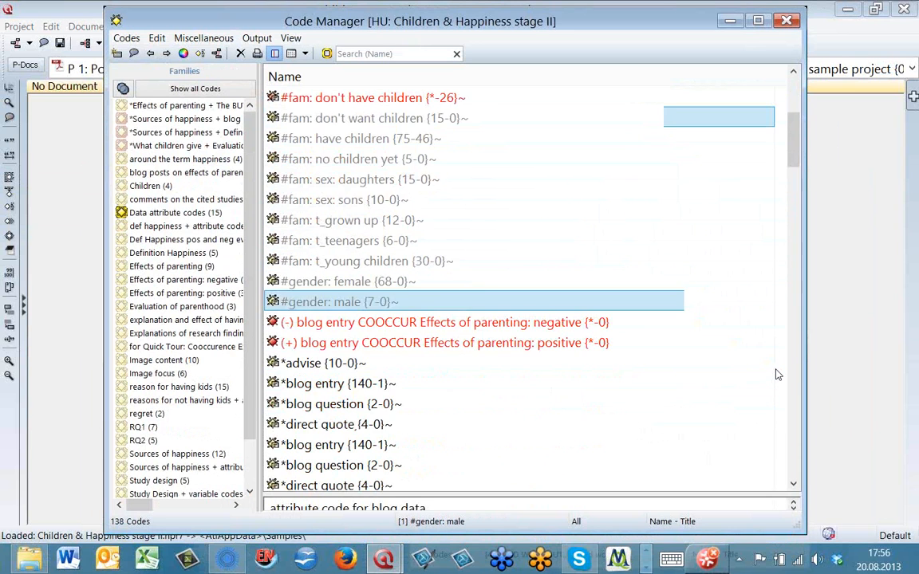
pyautogui.scroll(-2, 775, 374)
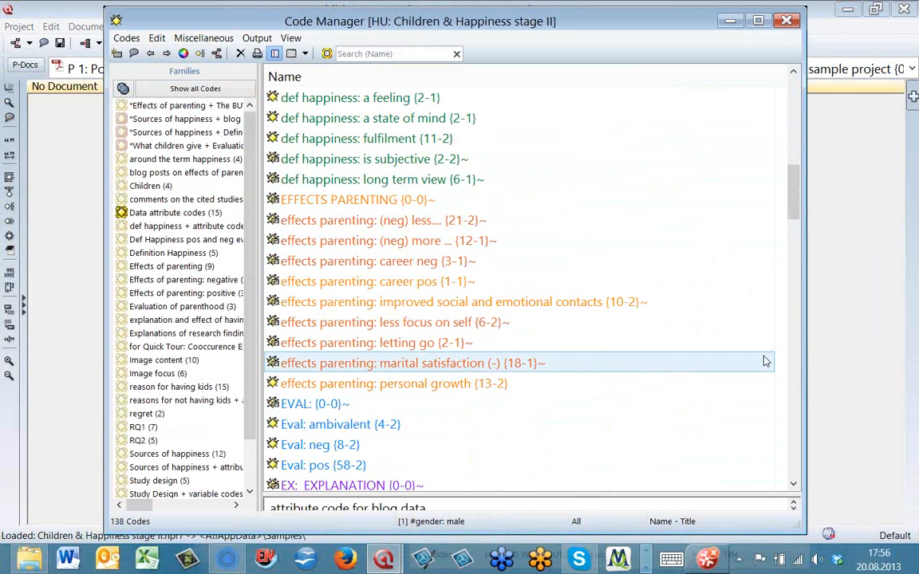
pyautogui.scroll(-1, 771, 371)
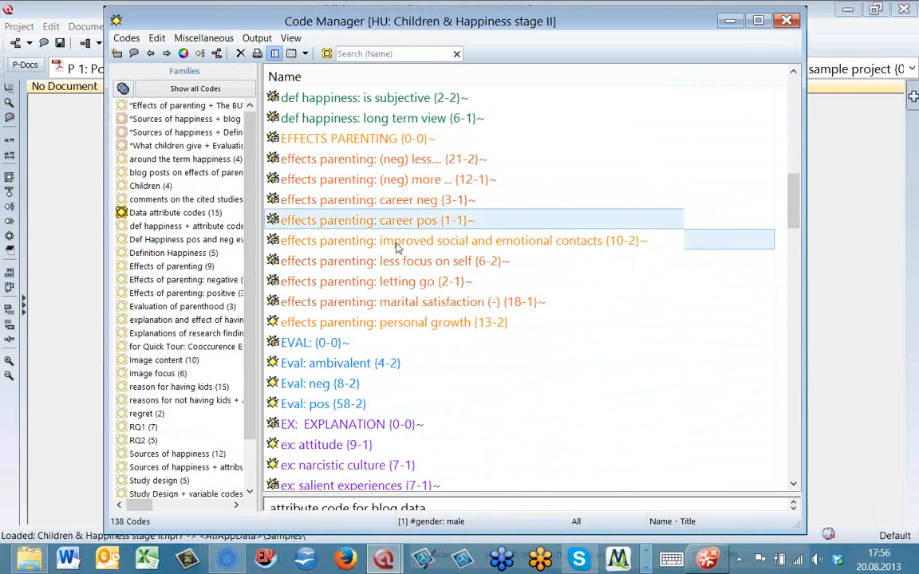
pyautogui.scroll(-1, 447, 351)
pyautogui.scroll(-2, 449, 360)
pyautogui.click(452, 361)
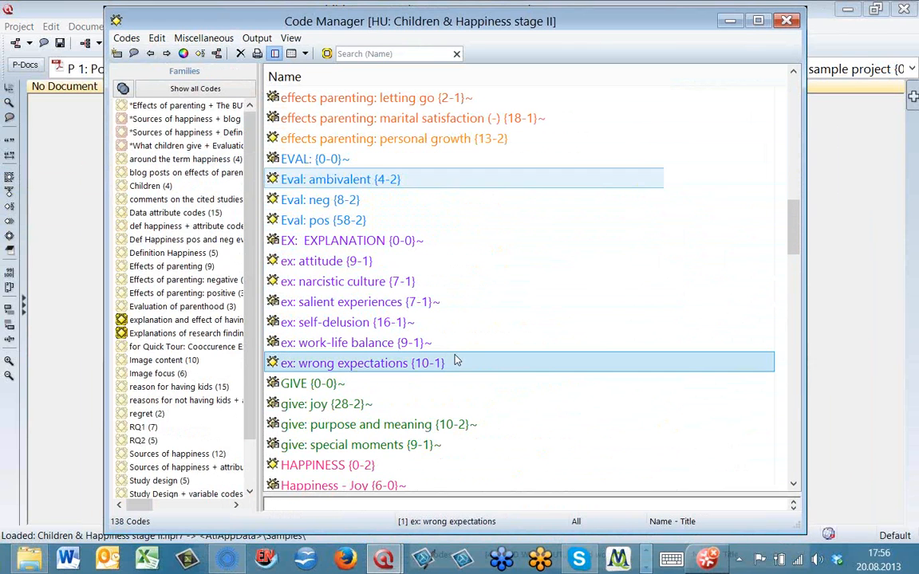
pyautogui.scroll(-2, 453, 360)
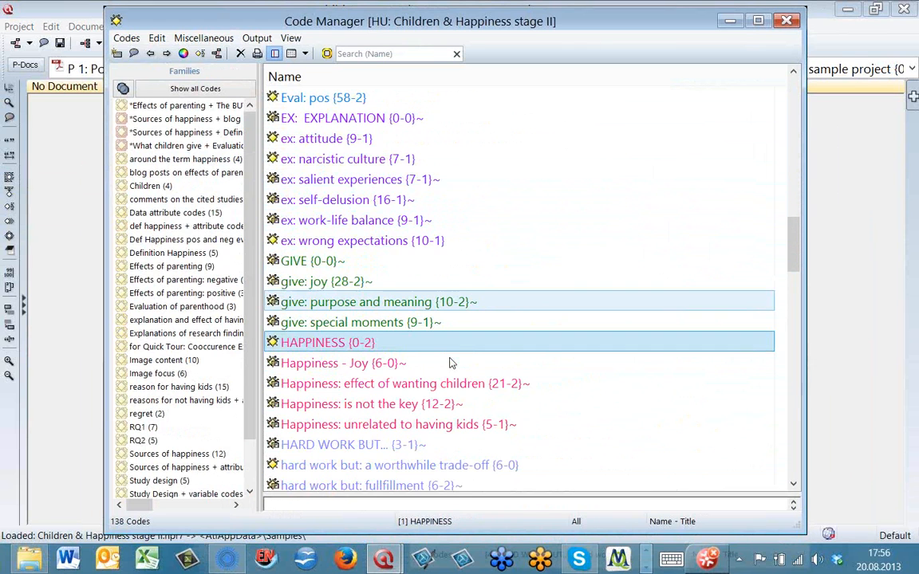
pyautogui.scroll(-2, 449, 362)
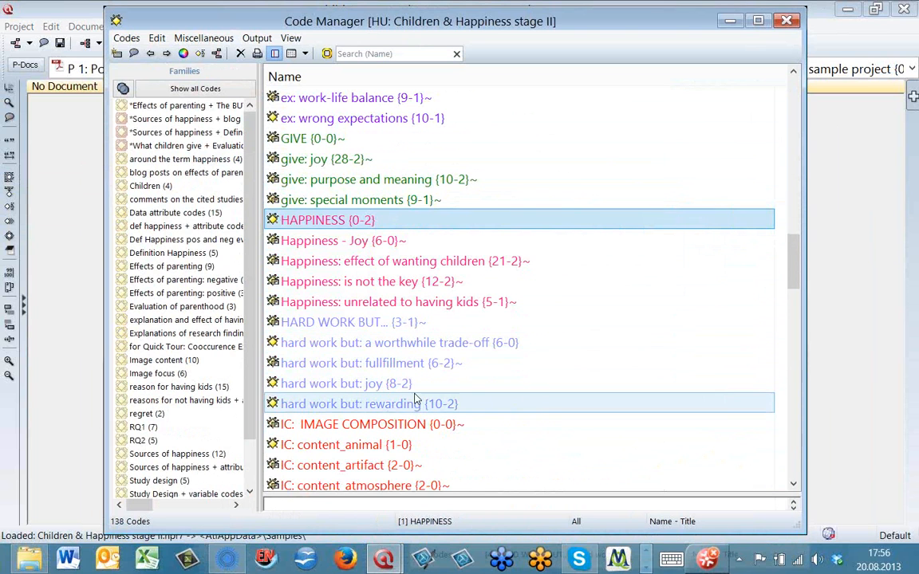
pyautogui.scroll(-1, 414, 401)
pyautogui.click(399, 363)
pyautogui.scroll(-2, 402, 367)
pyautogui.scroll(-3, 401, 370)
pyautogui.scroll(-3, 463, 367)
pyautogui.scroll(-3, 463, 366)
pyautogui.moveTo(283, 27); pyautogui.dragTo(380, 21)
pyautogui.scroll(-1, 319, 175)
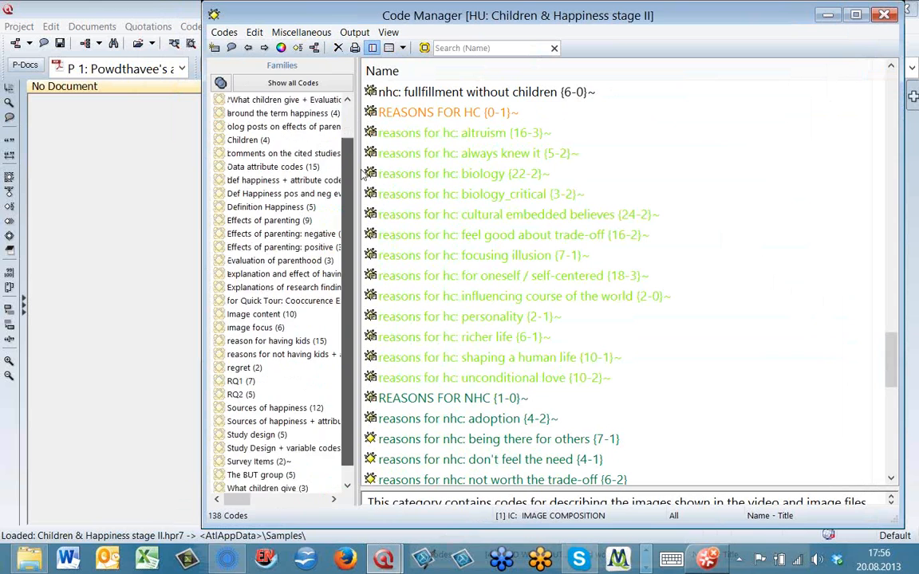
pyautogui.scroll(1, 263, 128)
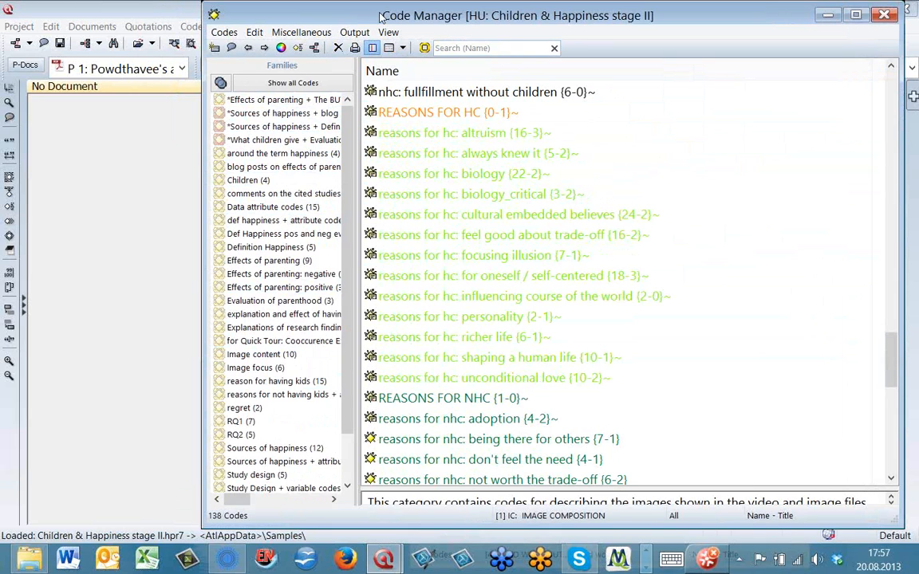
# - Show quotation 3:166 of the code "reasons for hc: biology_critical" in its document and widen the margin area beside the text
pyautogui.moveTo(369, 18); pyautogui.dragTo(411, 159)
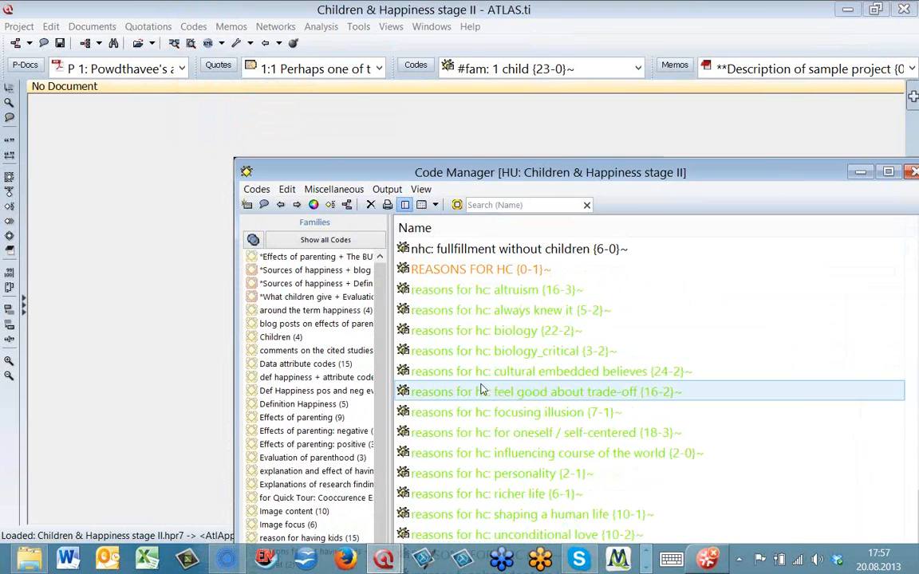
pyautogui.doubleClick(455, 351)
pyautogui.doubleClick(656, 313)
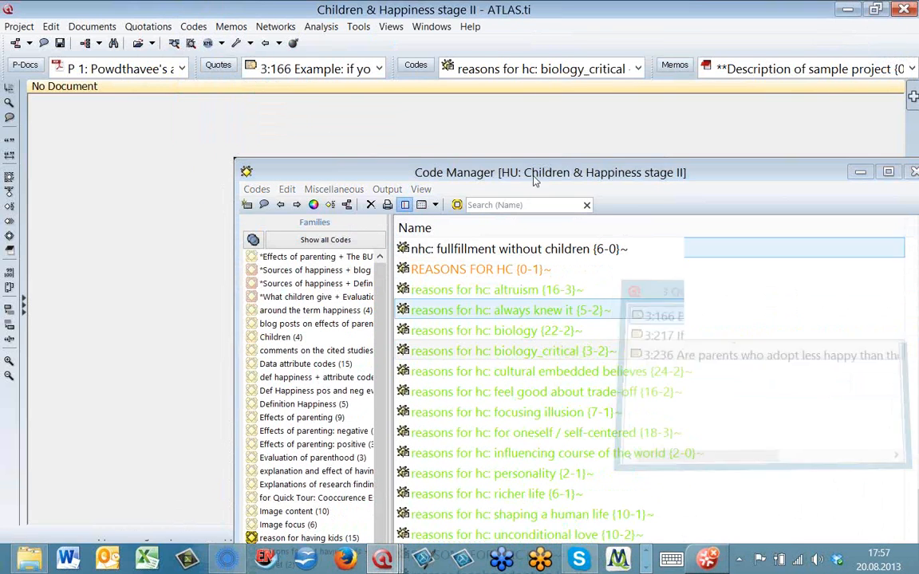
pyautogui.moveTo(510, 174); pyautogui.dragTo(535, 433)
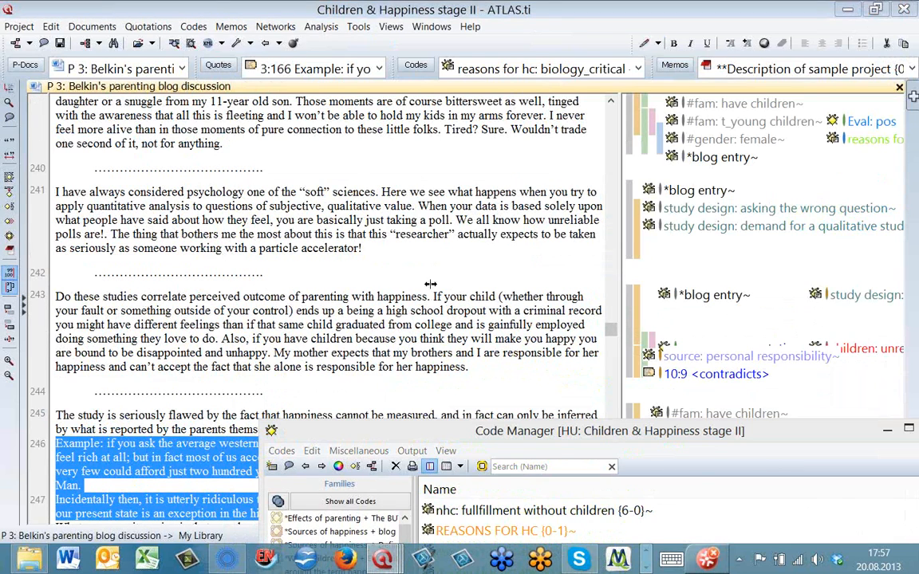
pyautogui.moveTo(401, 282); pyautogui.dragTo(399, 279)
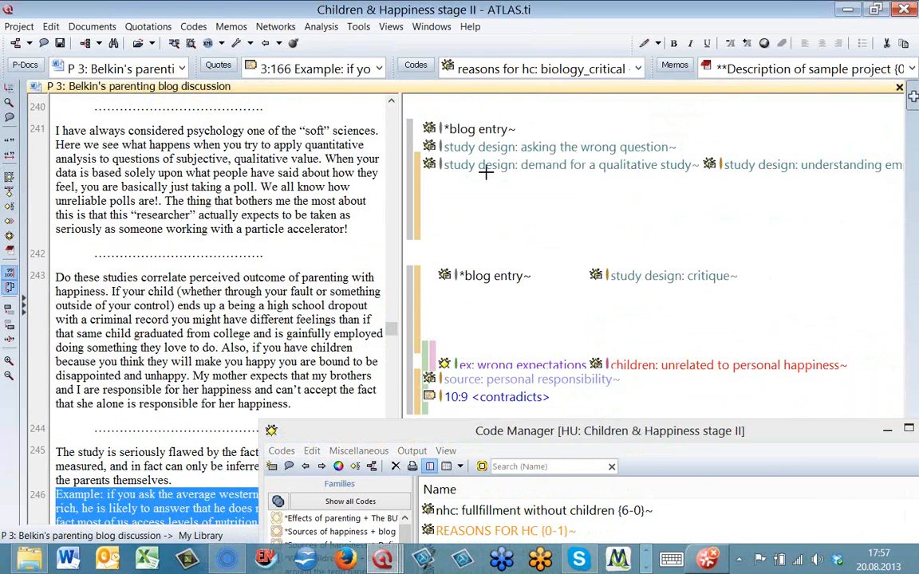
# - Switch the use of object colors in the margin area off and back on to compare the code display
pyautogui.rightClick(468, 193)
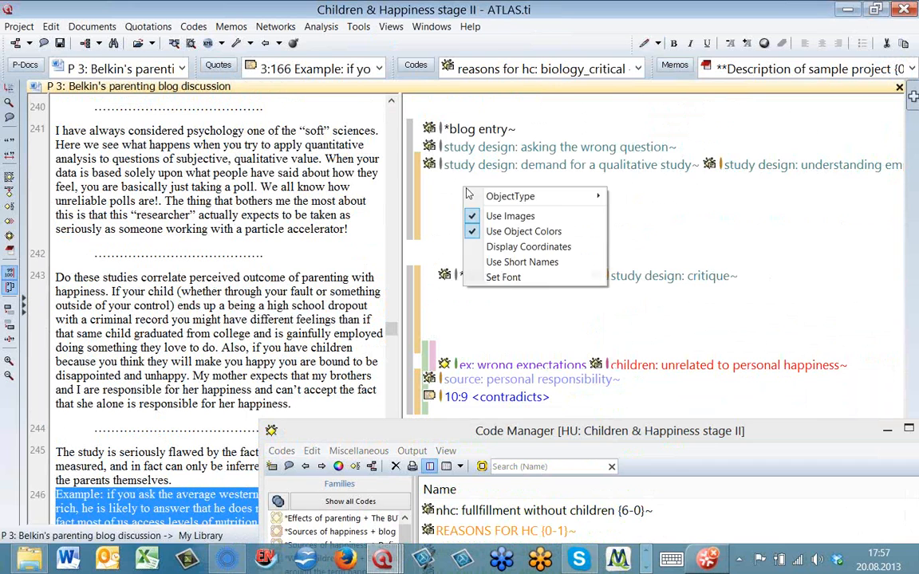
pyautogui.click(513, 235)
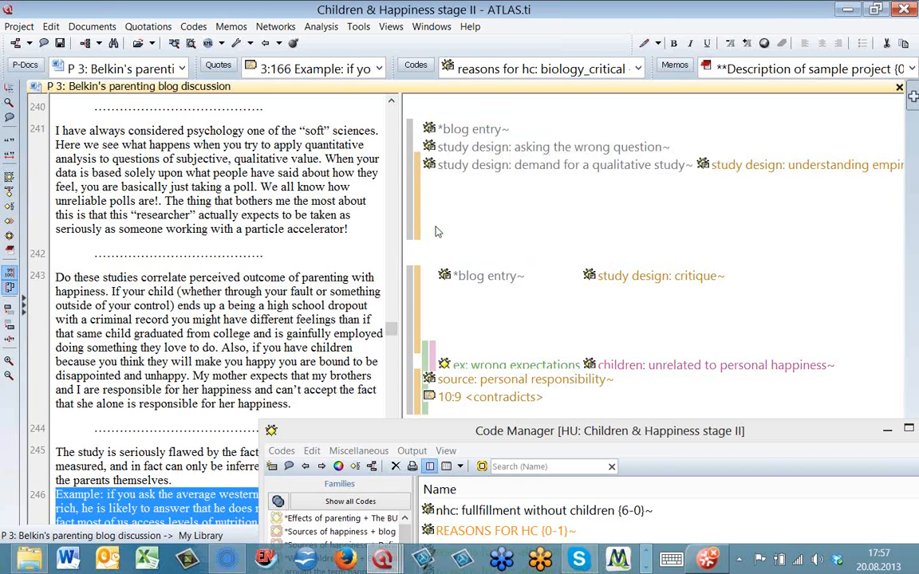
pyautogui.rightClick(446, 183)
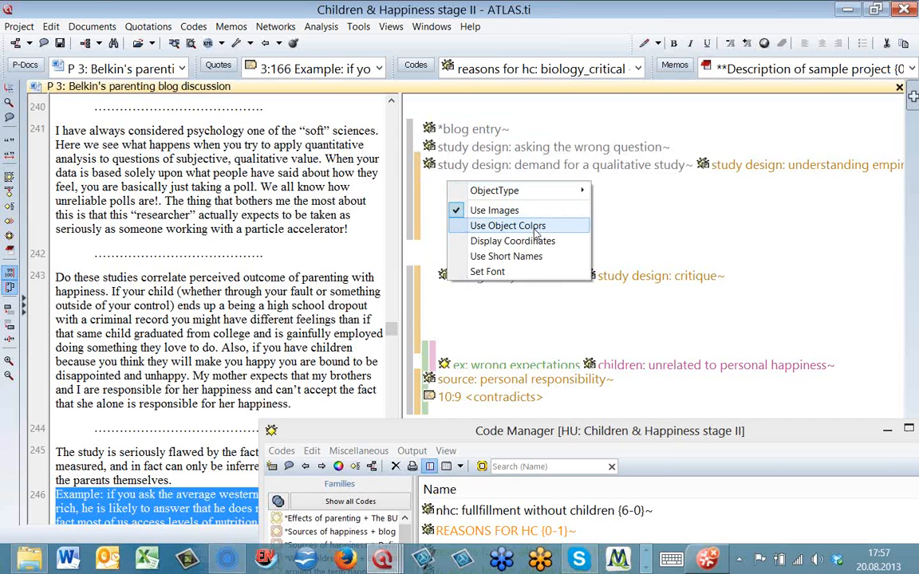
pyautogui.click(508, 226)
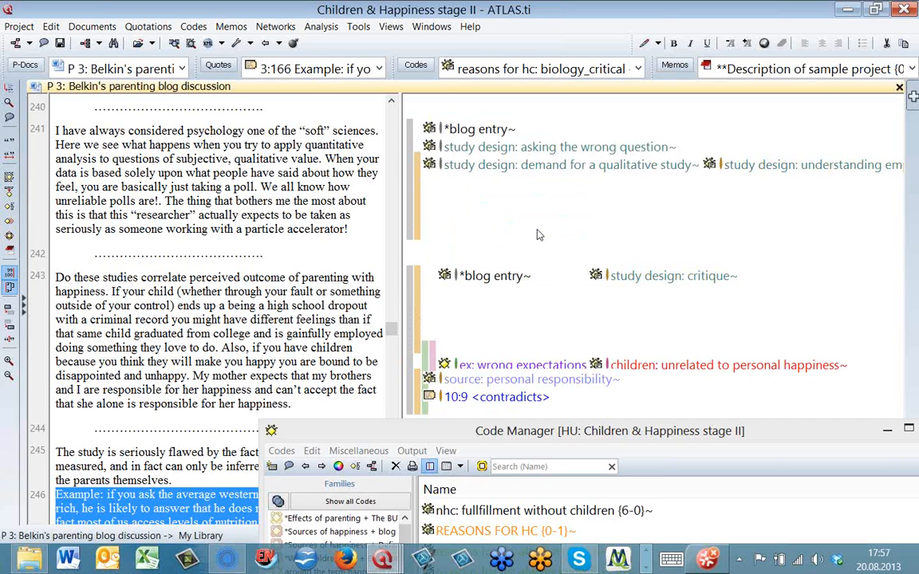
# - Examine the coded blog entries around paragraphs 246 to 254 alongside the attribute codes in the Code Manager, highlighting the "ex: wrong expectations" quotation in paragraph 254
pyautogui.scroll(-5, 537, 235)
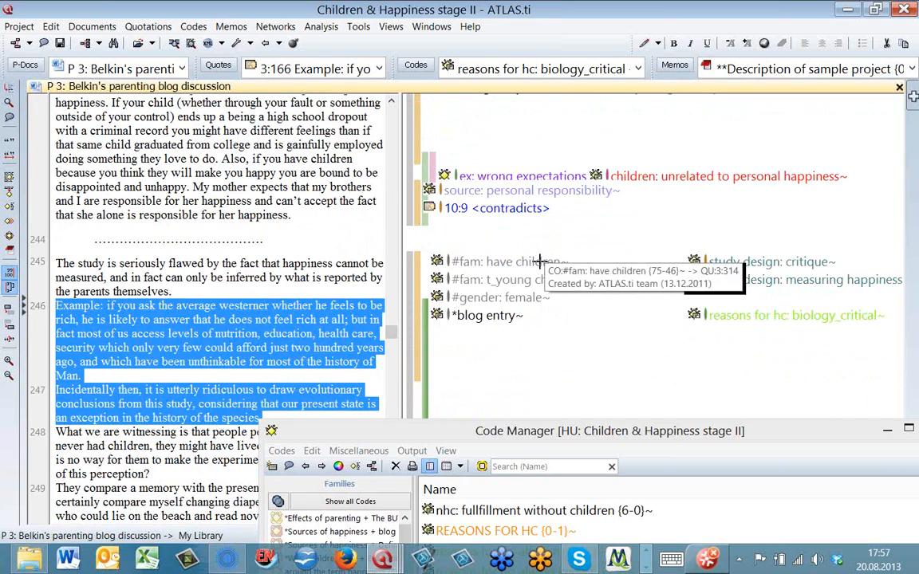
pyautogui.scroll(-10, 540, 263)
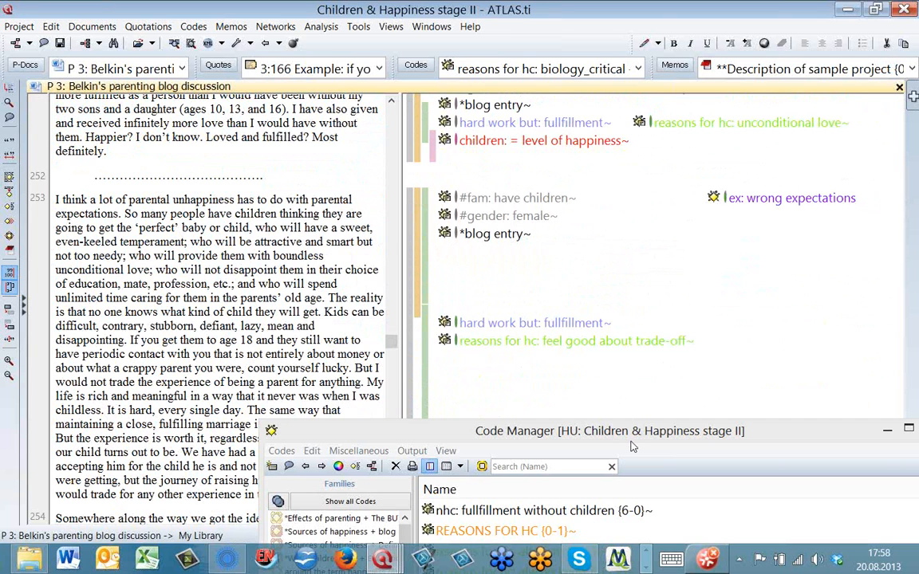
pyautogui.moveTo(630, 443); pyautogui.dragTo(466, 76)
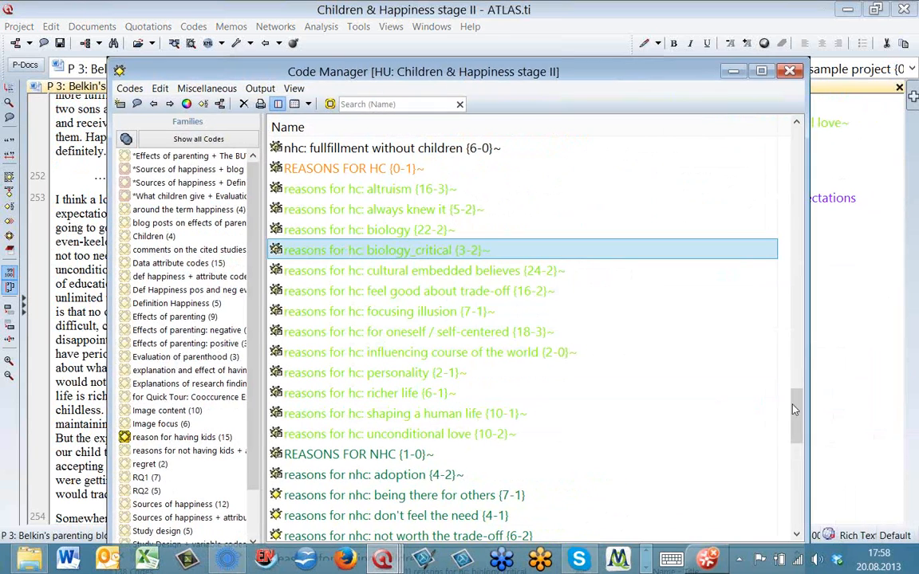
pyautogui.moveTo(790, 407); pyautogui.dragTo(750, 148)
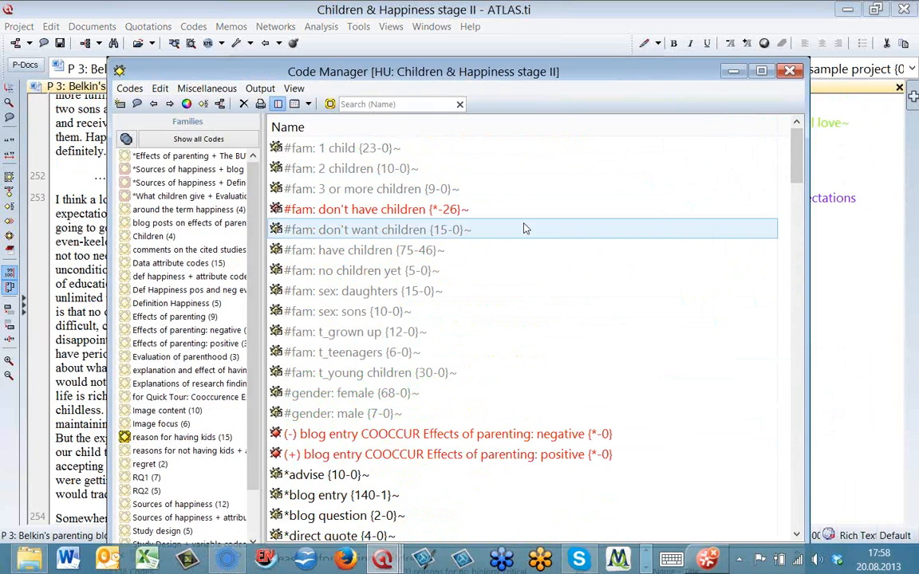
pyautogui.moveTo(287, 69); pyautogui.dragTo(470, 90)
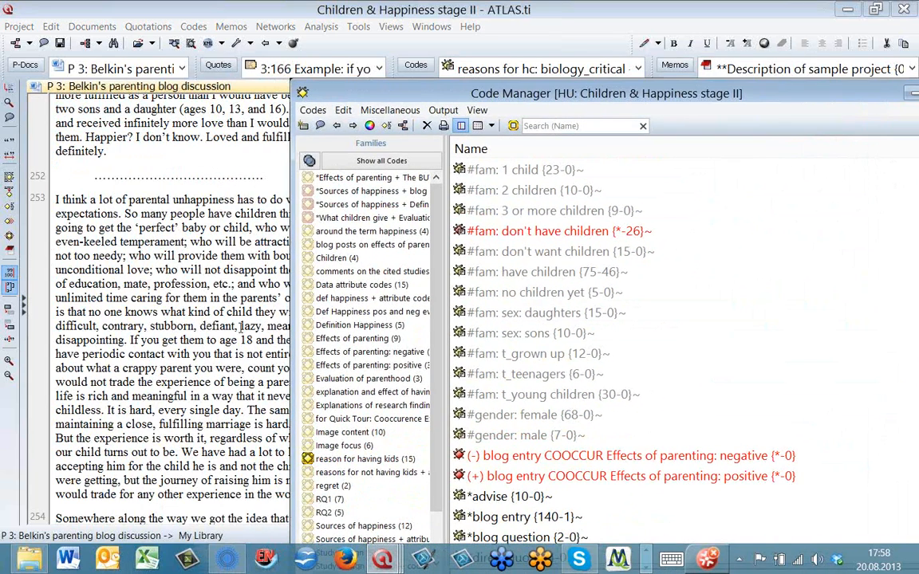
pyautogui.moveTo(341, 94); pyautogui.dragTo(345, 542)
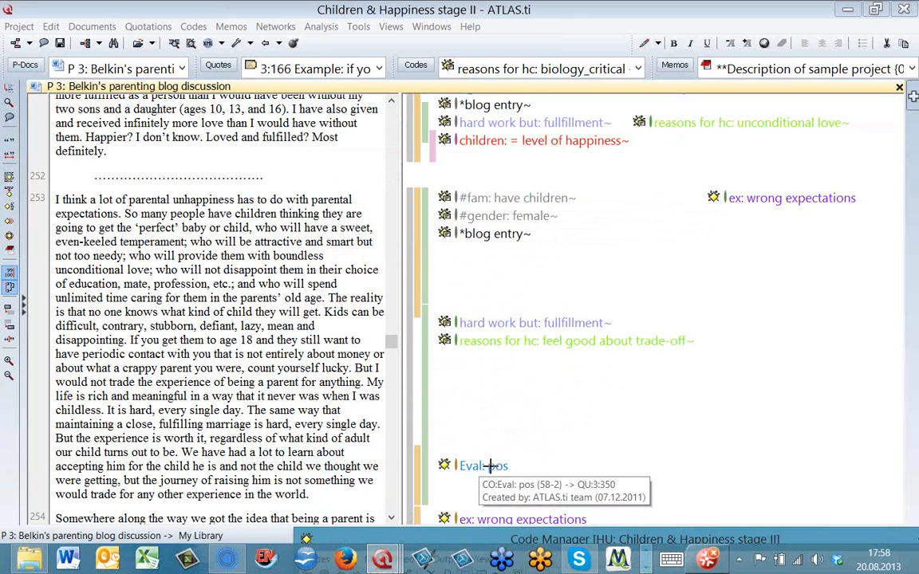
pyautogui.click(517, 517)
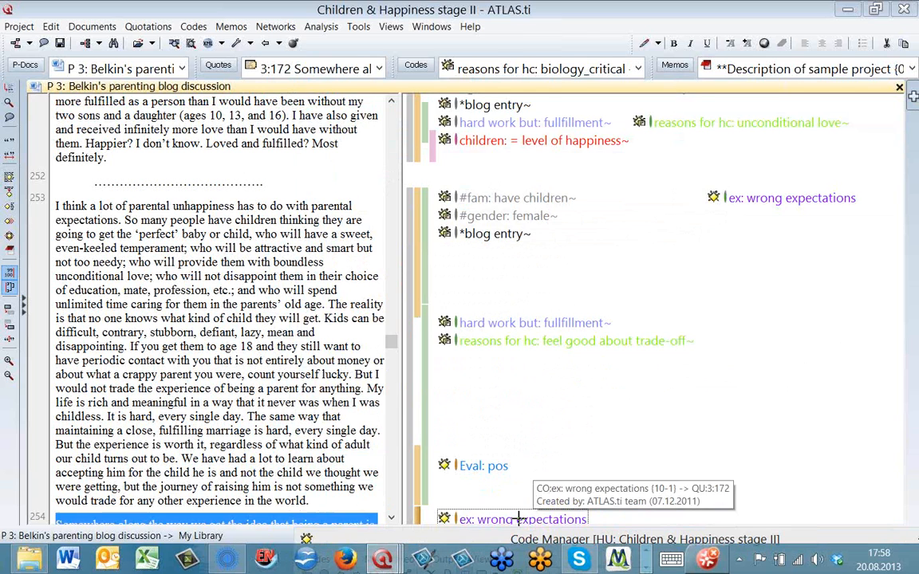
pyautogui.scroll(-4, 527, 464)
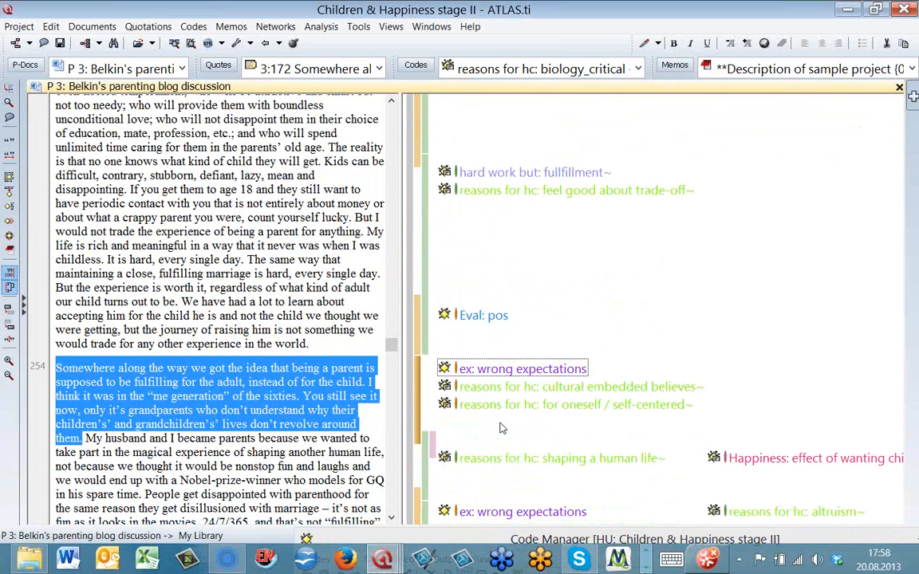
pyautogui.scroll(8, 500, 428)
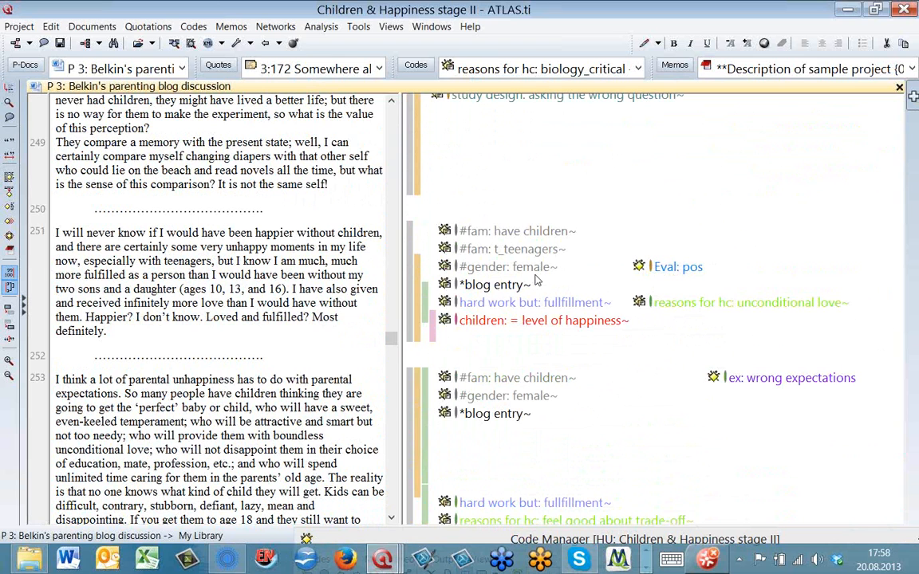
# - Set the code family "for Quick Tour: Cooccurence" as global filter and minimize the Code Manager
pyautogui.click(418, 70)
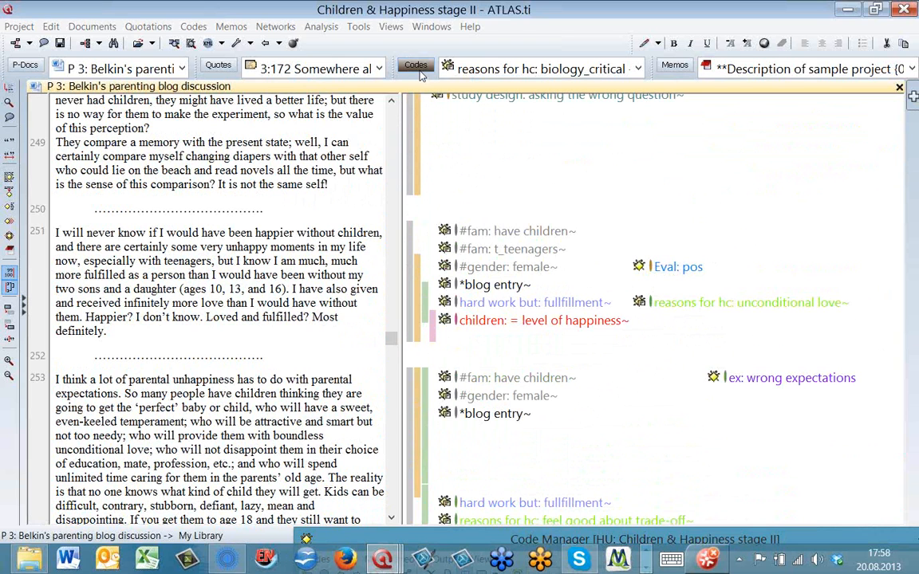
pyautogui.moveTo(492, 537); pyautogui.dragTo(430, 43)
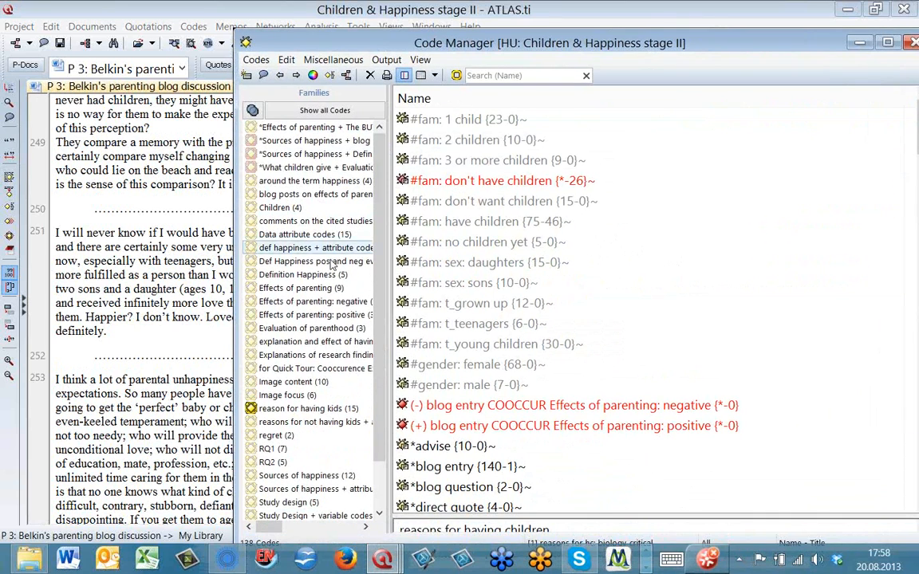
pyautogui.click(303, 368)
pyautogui.rightClick(303, 371)
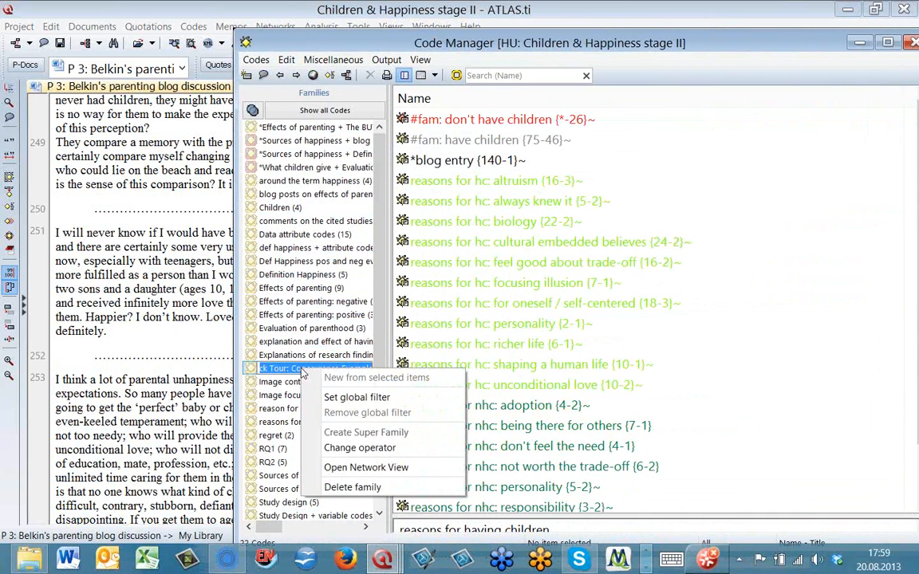
pyautogui.click(357, 398)
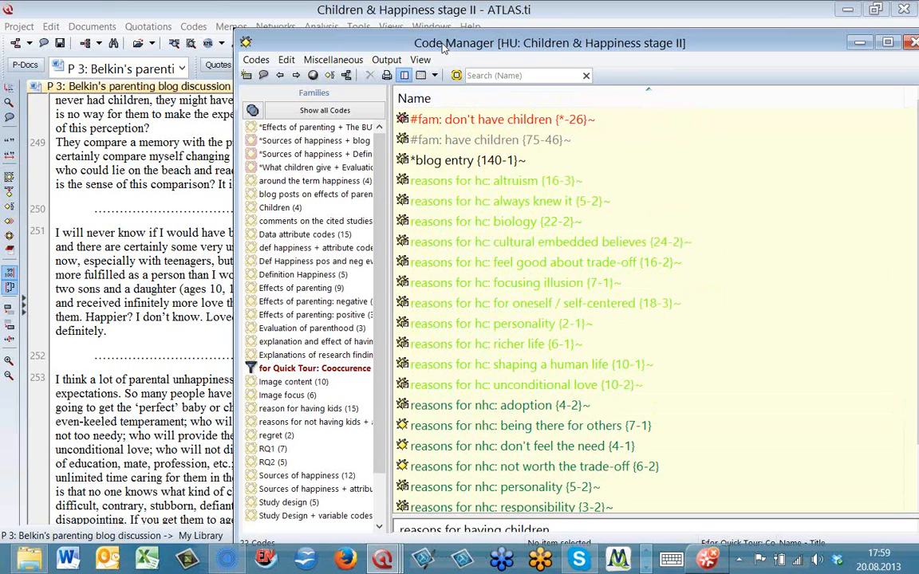
pyautogui.moveTo(443, 50); pyautogui.dragTo(247, 155)
pyautogui.moveTo(582, 151); pyautogui.dragTo(434, 187)
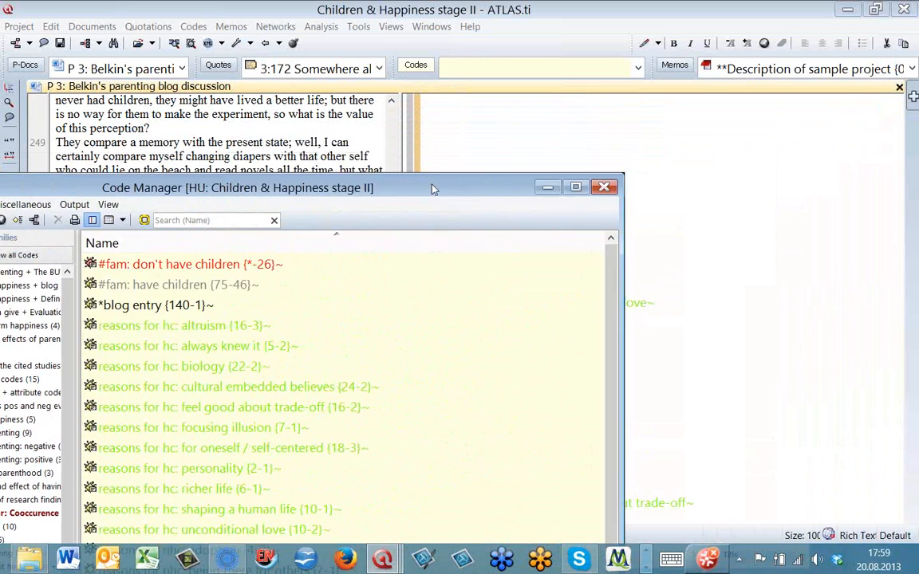
pyautogui.click(553, 185)
# - Open the Code Cooccurrence Table and position its window so that the column and row code lists are accessible
pyautogui.click(321, 26)
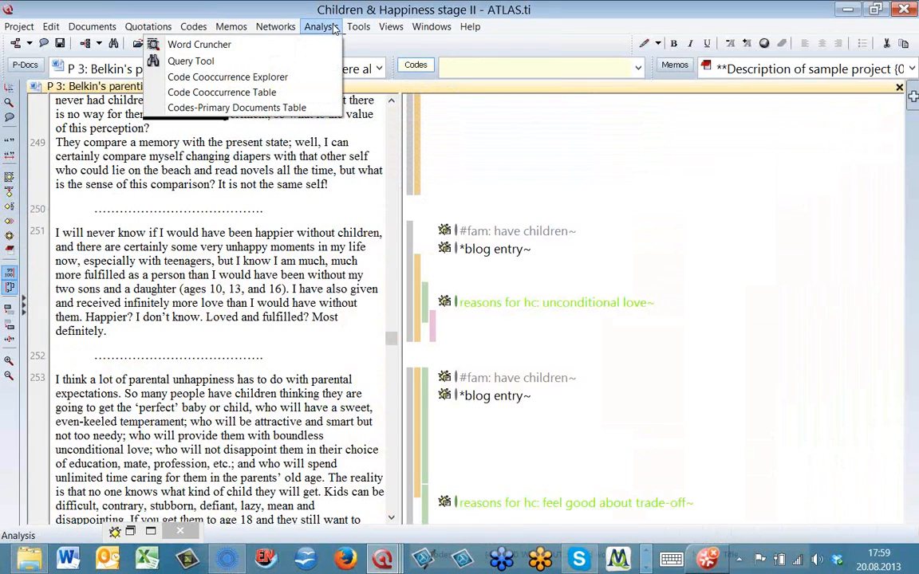
pyautogui.click(318, 94)
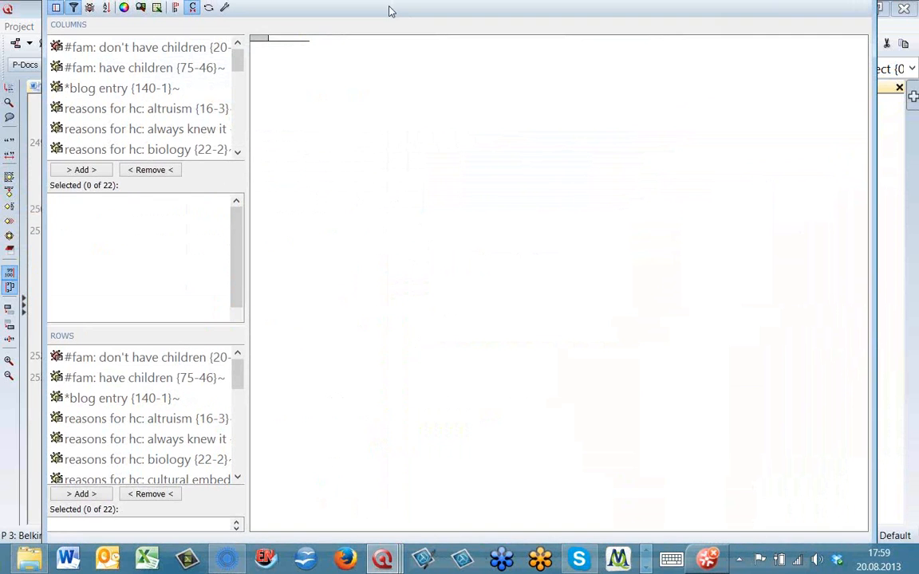
pyautogui.moveTo(876, 15); pyautogui.dragTo(824, 14)
pyautogui.moveTo(679, 18); pyautogui.dragTo(826, 30)
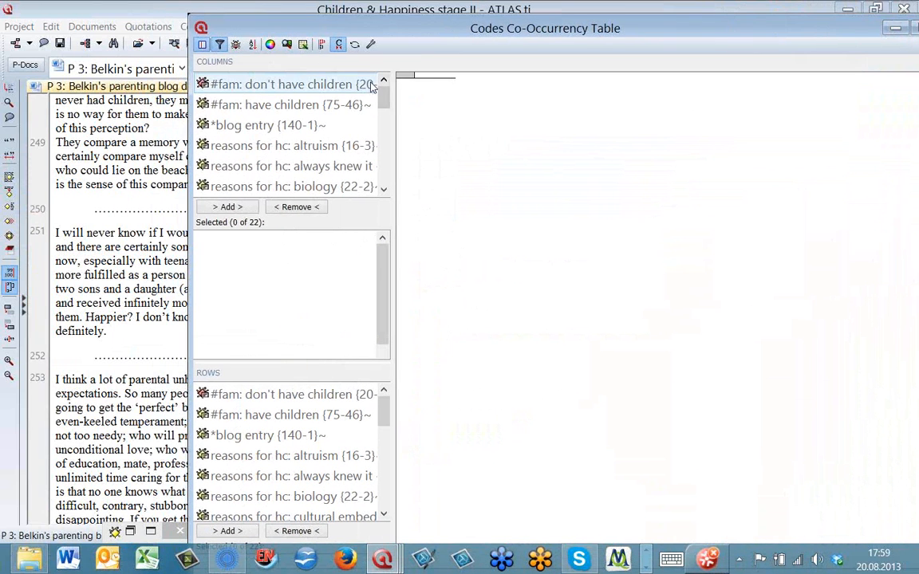
# - Fill the table with "#fam: don't have children" and "#fam: have children" as columns and all "reasons for hc" and "reasons for nhc" codes as rows
pyautogui.doubleClick(325, 85)
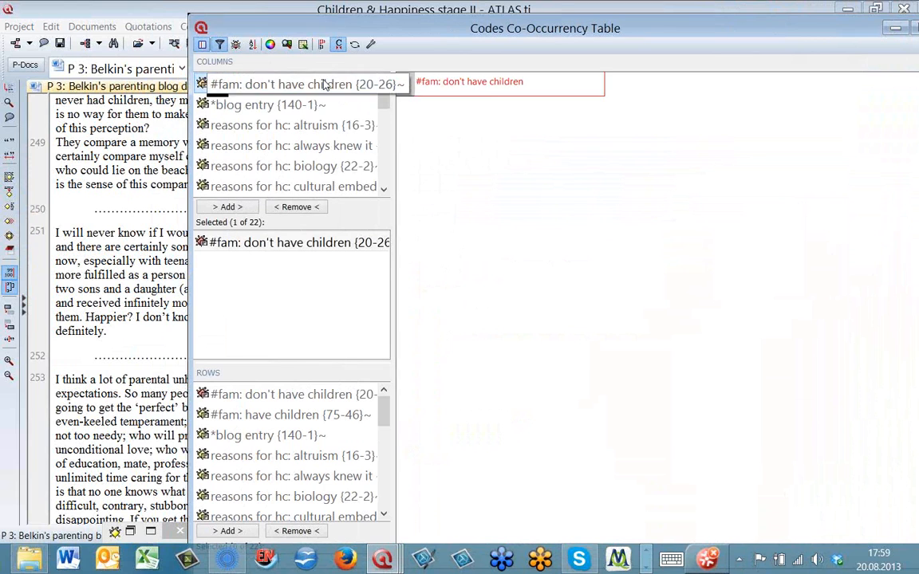
pyautogui.doubleClick(324, 85)
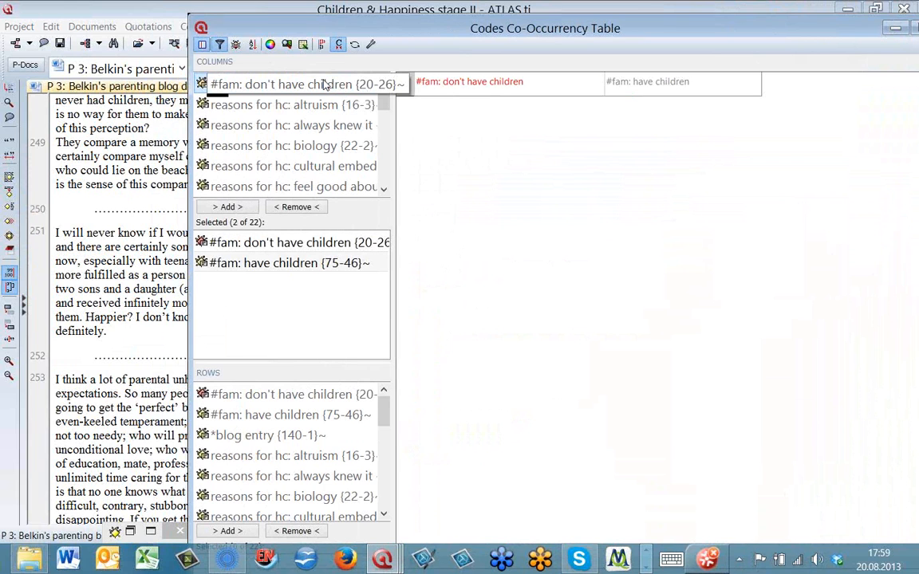
pyautogui.moveTo(382, 423); pyautogui.dragTo(378, 512)
pyautogui.keyDown('shift'); pyautogui.click(279, 497); pyautogui.keyUp('shift')
pyautogui.click(228, 531)
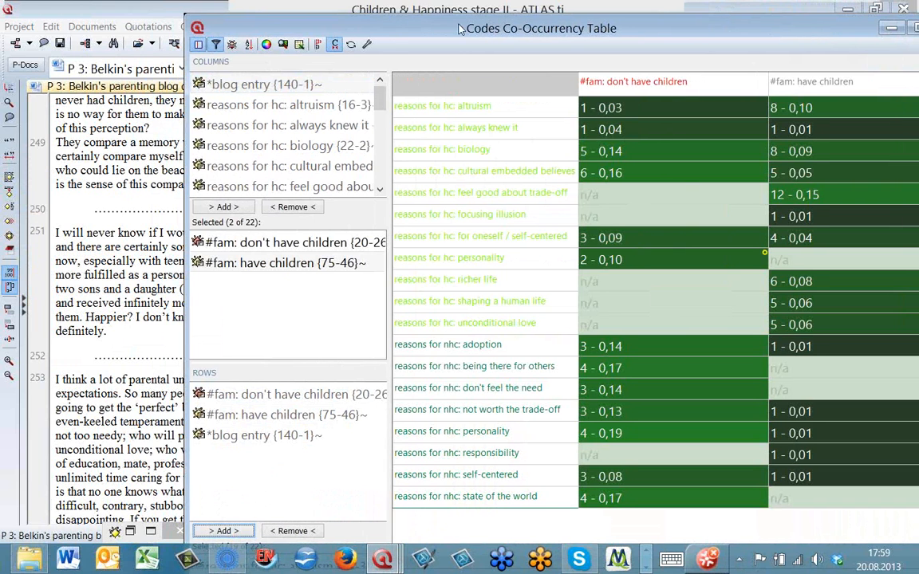
pyautogui.moveTo(496, 28); pyautogui.dragTo(385, 19)
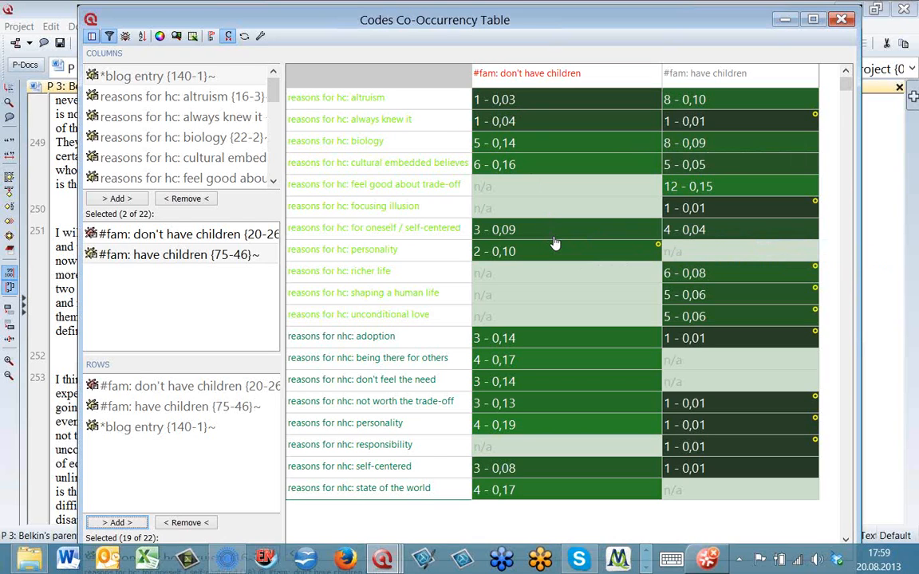
# - Hide the co-occurrence coefficients so only frequencies are listed, and set the table cells to an uncolored background
pyautogui.click(229, 36)
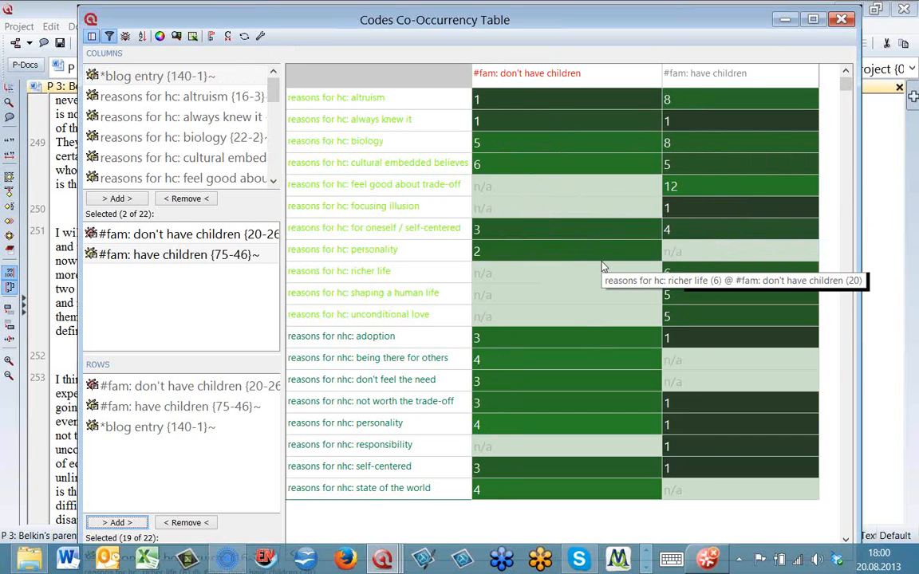
pyautogui.click(159, 37)
pyautogui.click(194, 97)
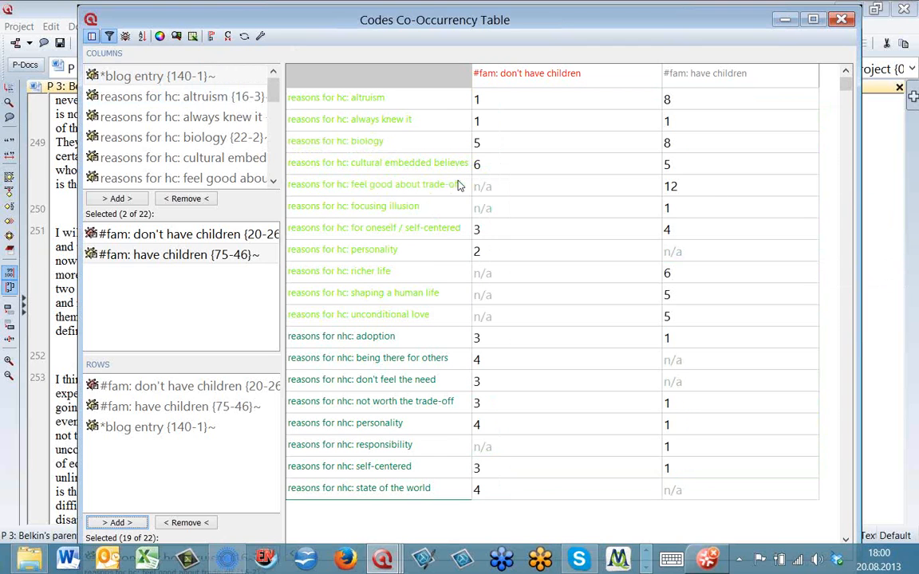
# - Enable the use of code colors as header background in the co-occurrence table settings
pyautogui.click(260, 38)
pyautogui.click(311, 315)
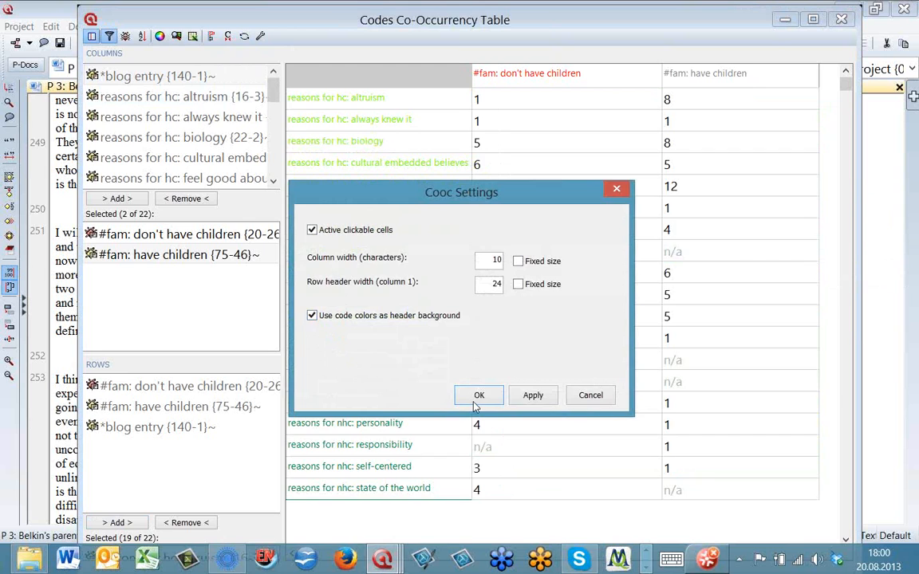
pyautogui.click(479, 395)
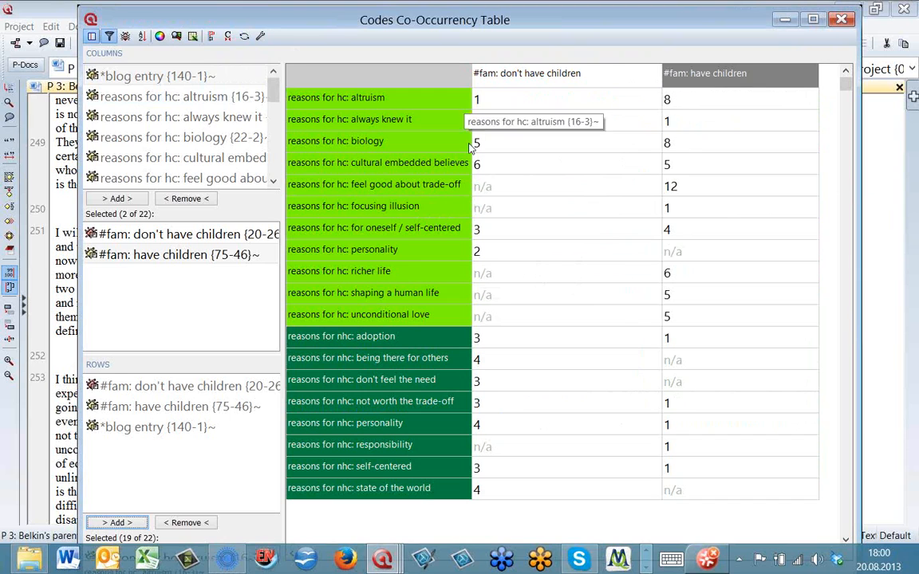
# - Examine the list of quotations behind the cell for "reasons for hc: personality" and "#fam: don't have children"
pyautogui.click(618, 252)
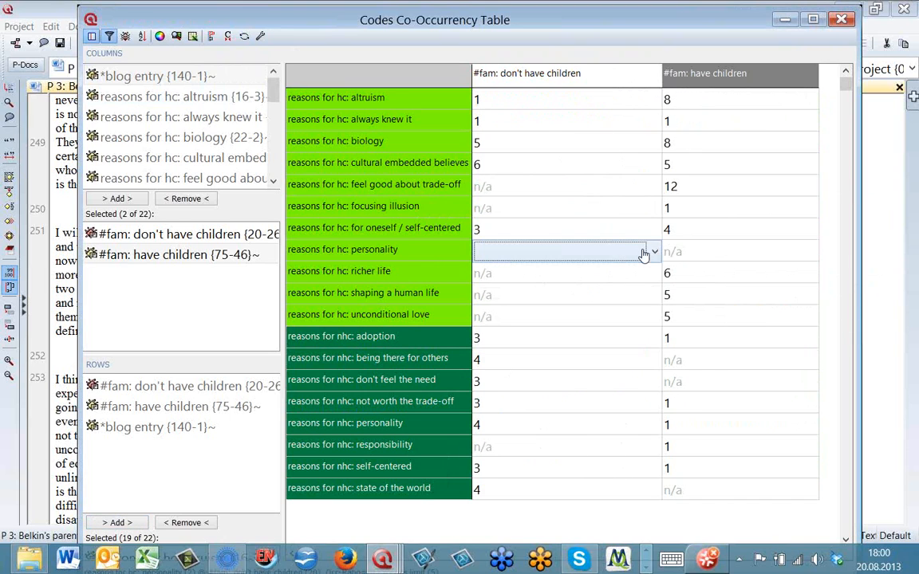
pyautogui.click(649, 253)
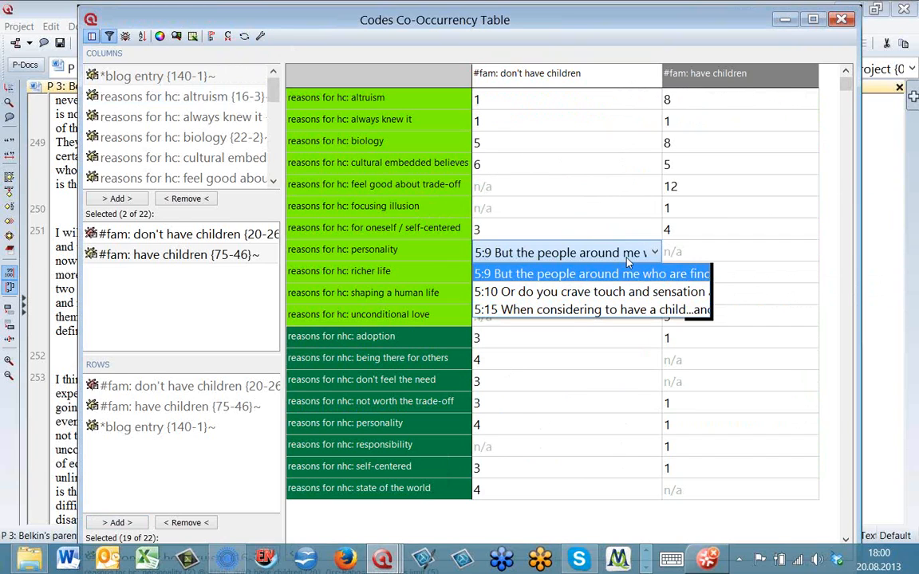
pyautogui.click(608, 205)
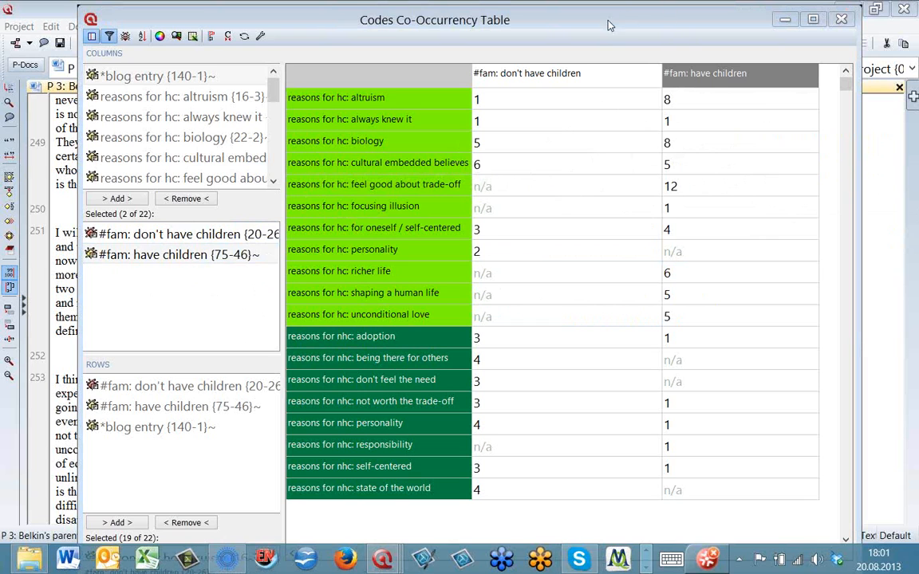
# - Minimize the co-occurrence table and bring up the Code Manager, positioned so that its code list is fully accessible
pyautogui.moveTo(599, 20); pyautogui.dragTo(428, 245)
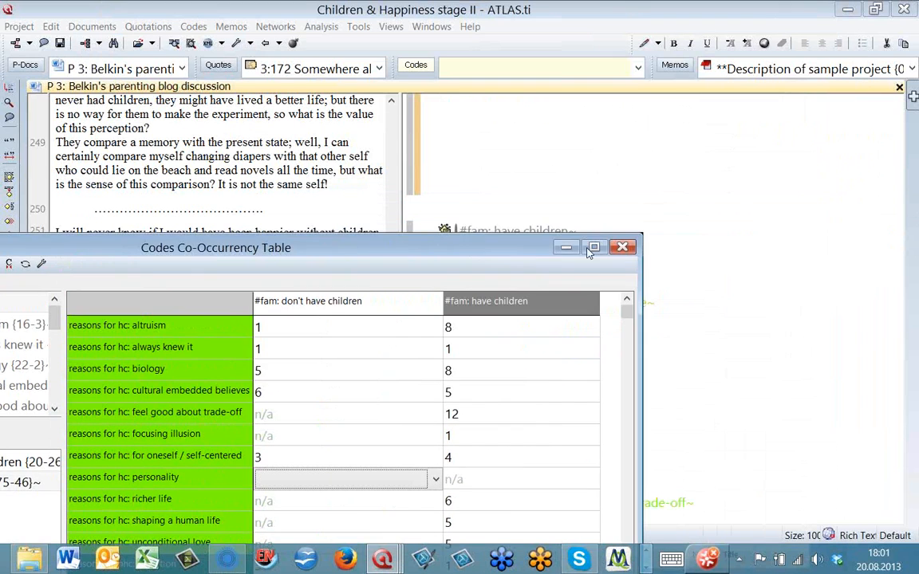
pyautogui.click(566, 246)
pyautogui.click(416, 65)
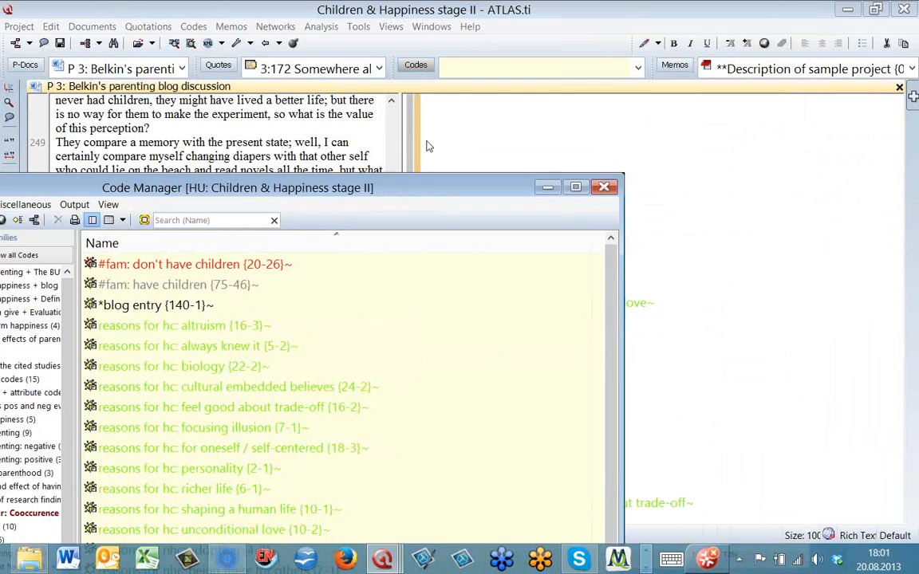
pyautogui.moveTo(575, 42); pyautogui.dragTo(621, 0)
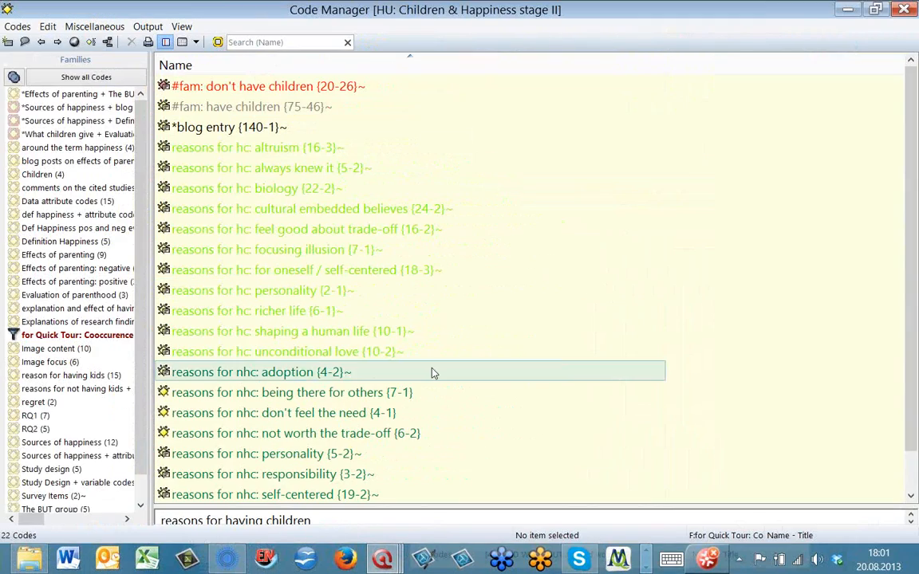
pyautogui.moveTo(280, 10); pyautogui.dragTo(426, 21)
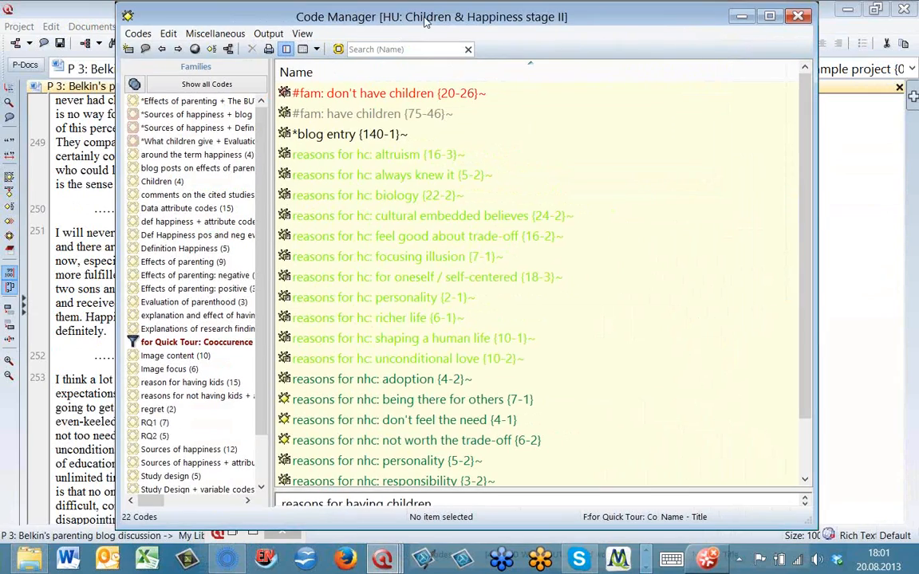
# - Rename the code "reasons for nhc: adoption" as "reasons for nhc / adoption"
pyautogui.doubleClick(380, 382)
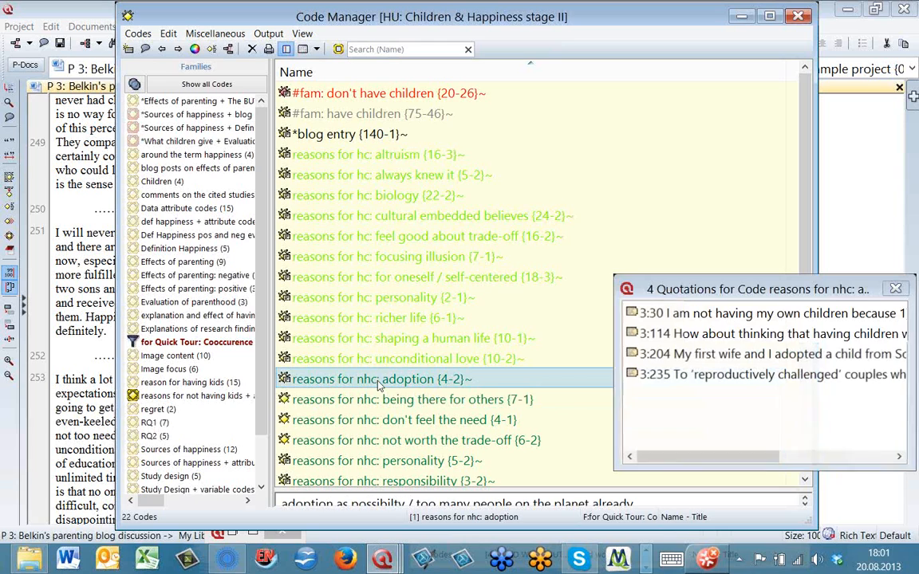
pyautogui.click(380, 381)
pyautogui.click(378, 381)
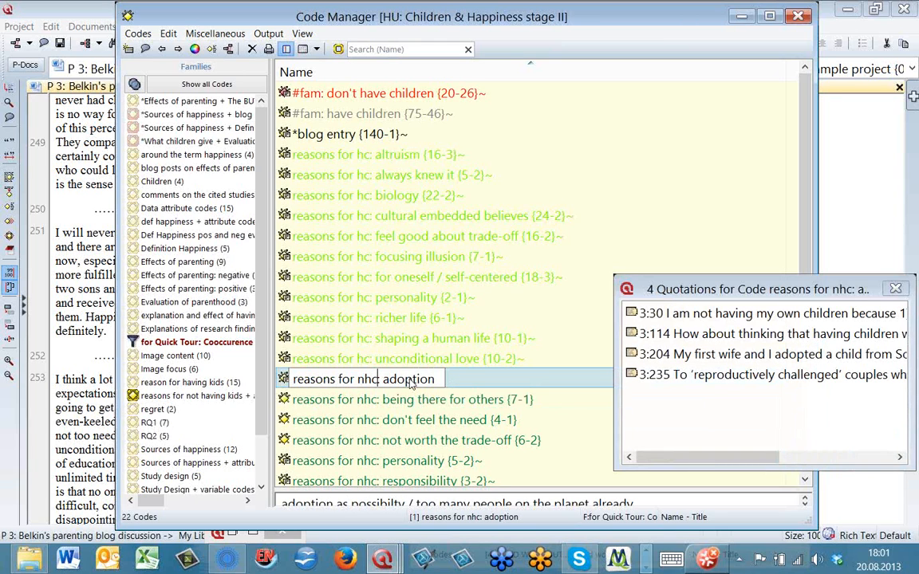
pyautogui.write('/')
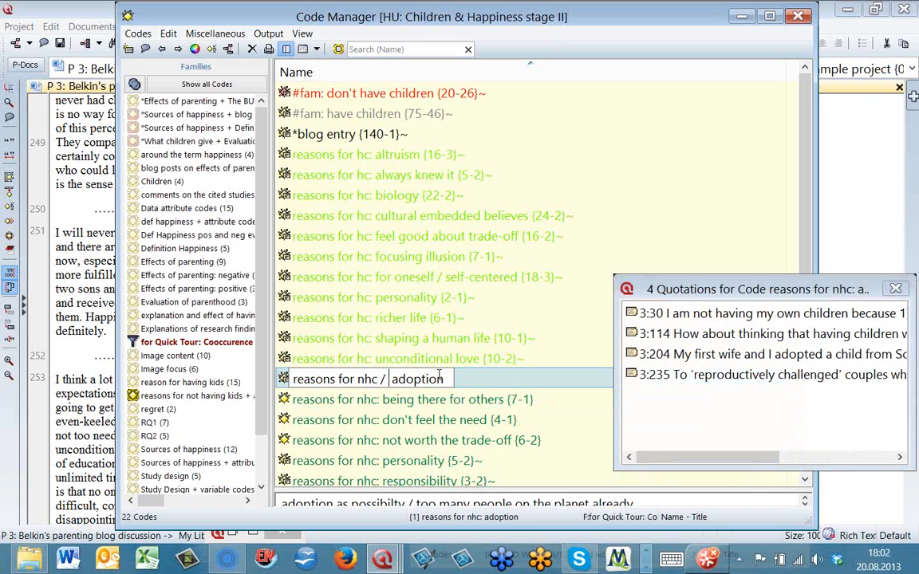
pyautogui.press('BackSpace')
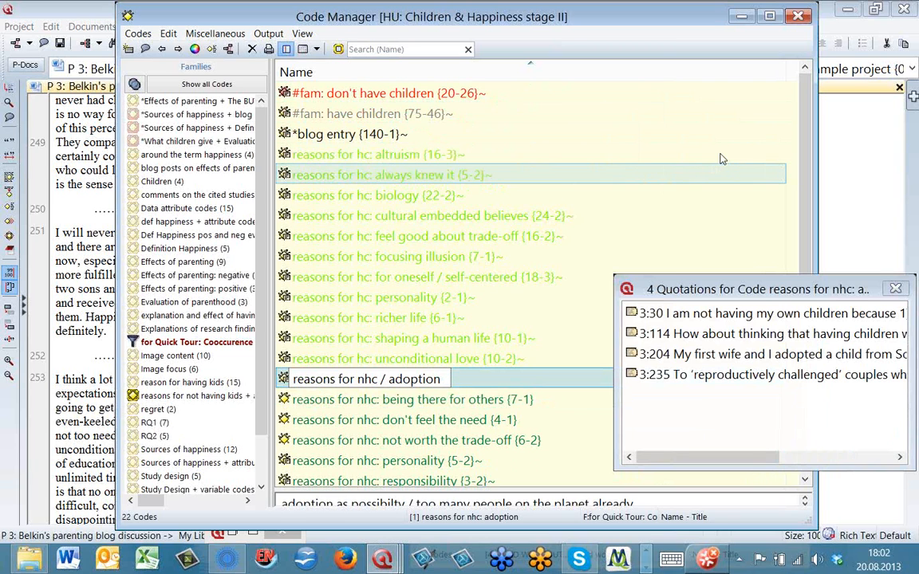
pyautogui.press('Return')
pyautogui.click(425, 236)
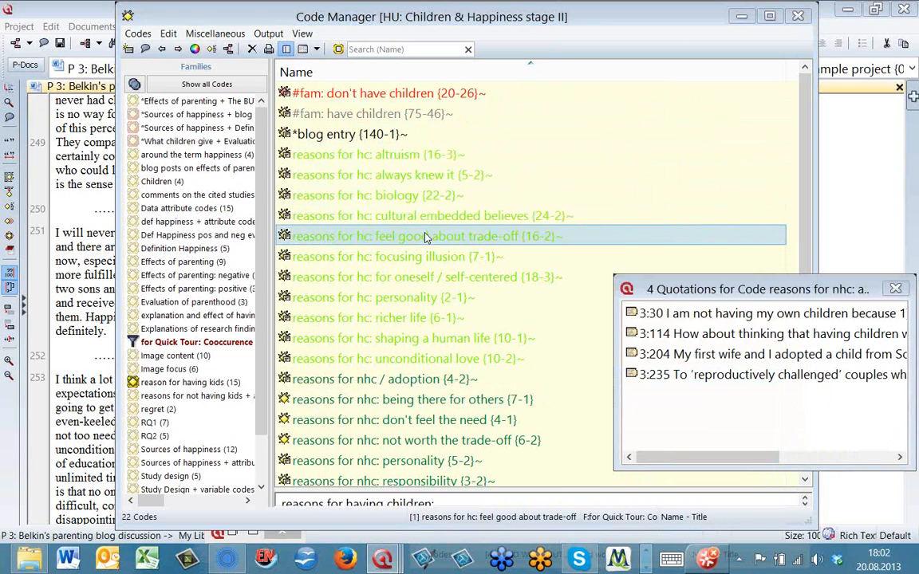
# - Remove the global filter set on the code family "for Quick Tour: Cooccurence"
pyautogui.click(363, 134)
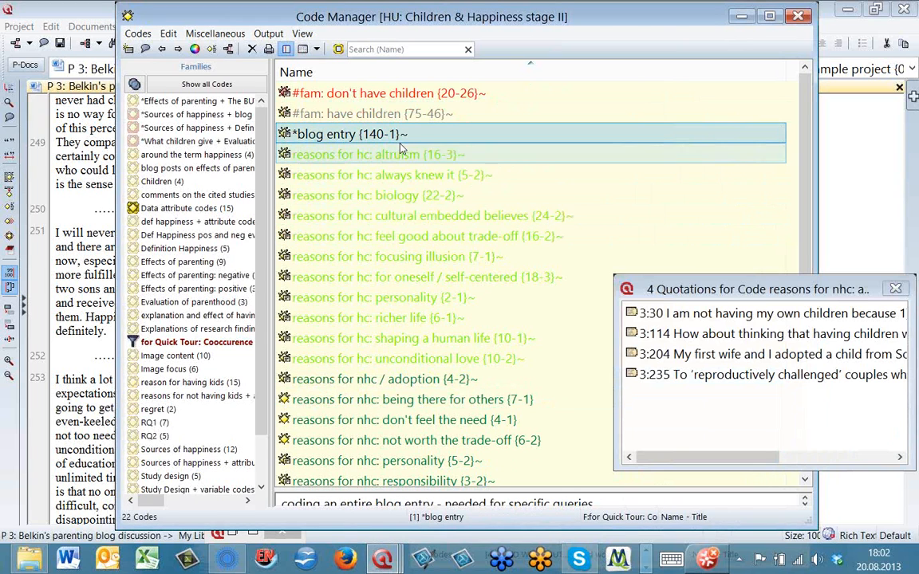
pyautogui.click(481, 95)
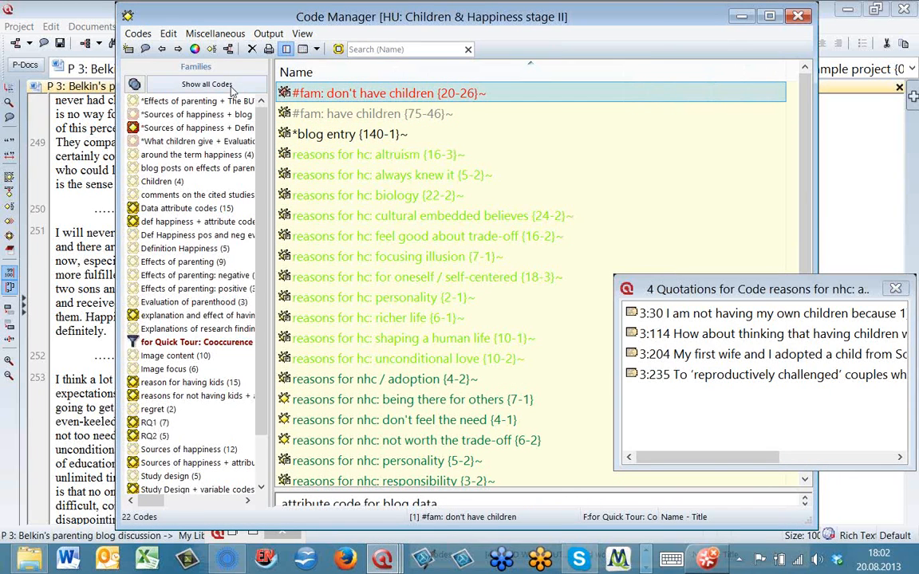
pyautogui.click(138, 84)
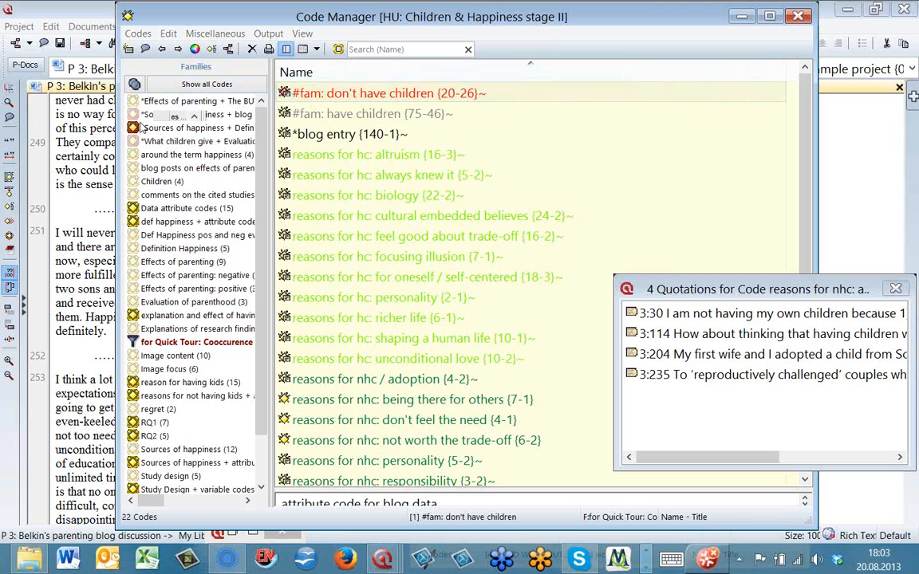
pyautogui.rightClick(254, 349)
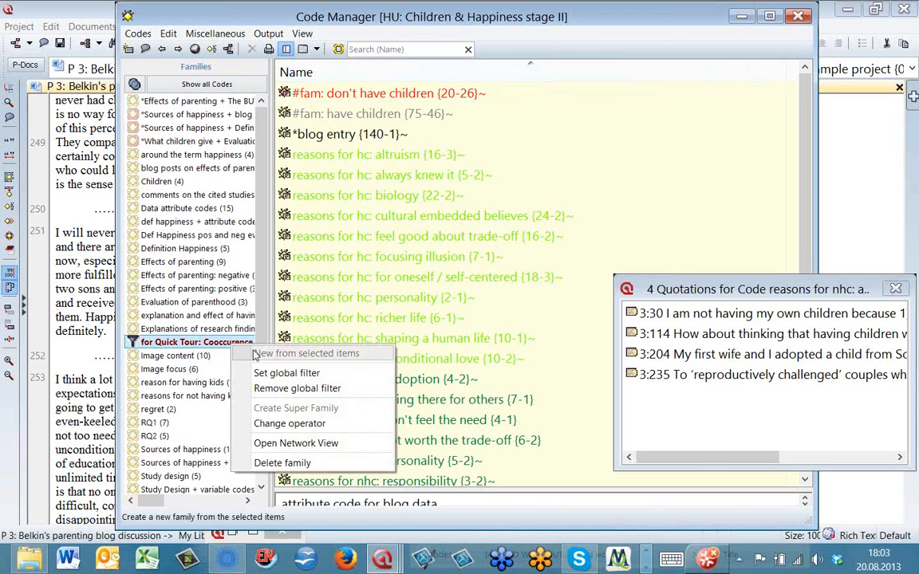
pyautogui.click(271, 388)
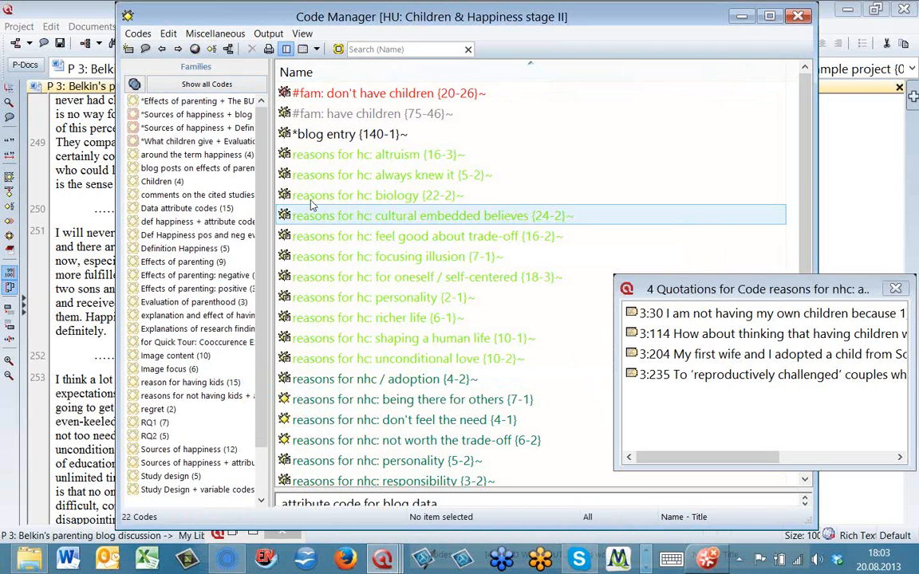
# - Show all codes in the Code Manager and look through the list from the "#fam" attribute codes to the happiness definition codes
pyautogui.click(176, 86)
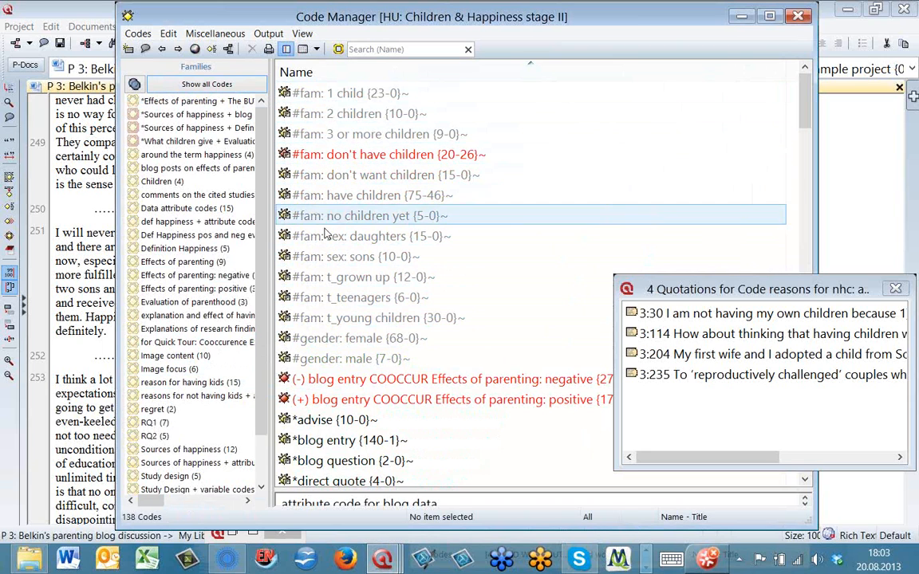
pyautogui.click(345, 318)
pyautogui.scroll(-6, 357, 342)
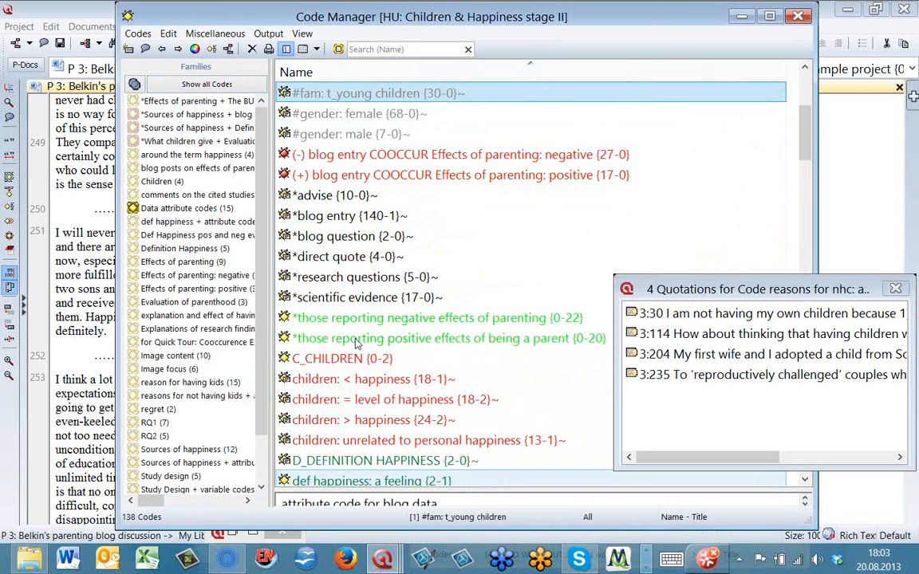